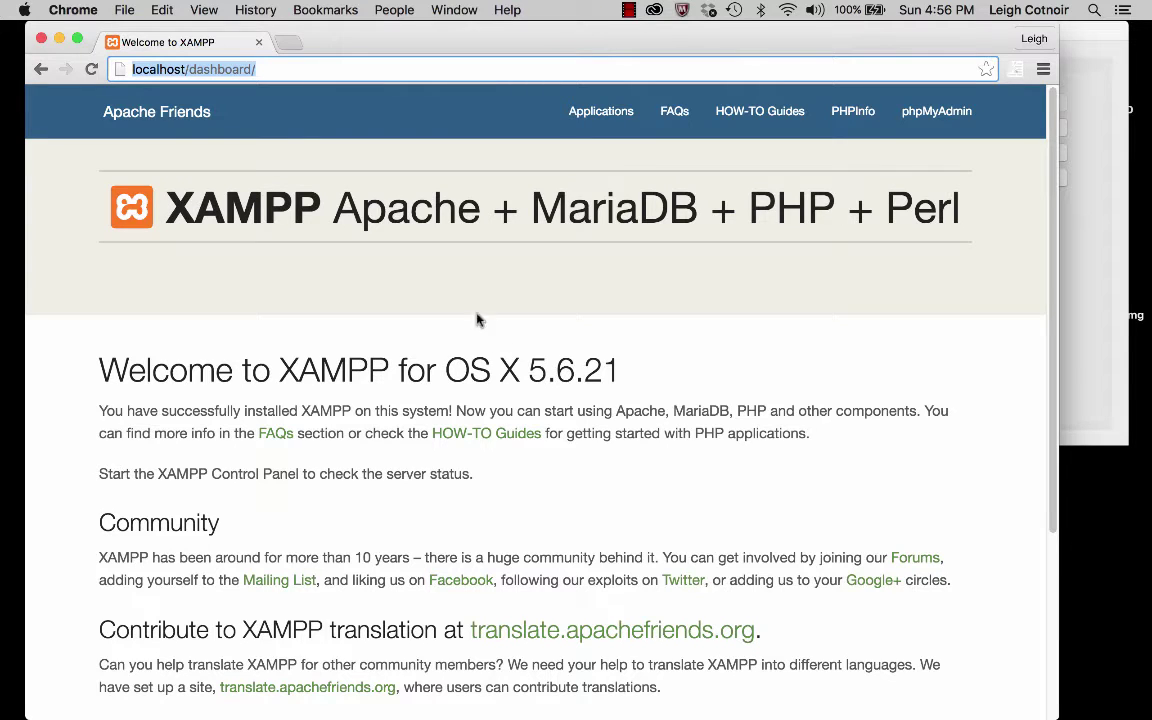
- Examine the XAMPP welcome page's localhost/dashboard/ address and its content down to the footer
{"action": "left_click", "coordinate": [163, 74]}
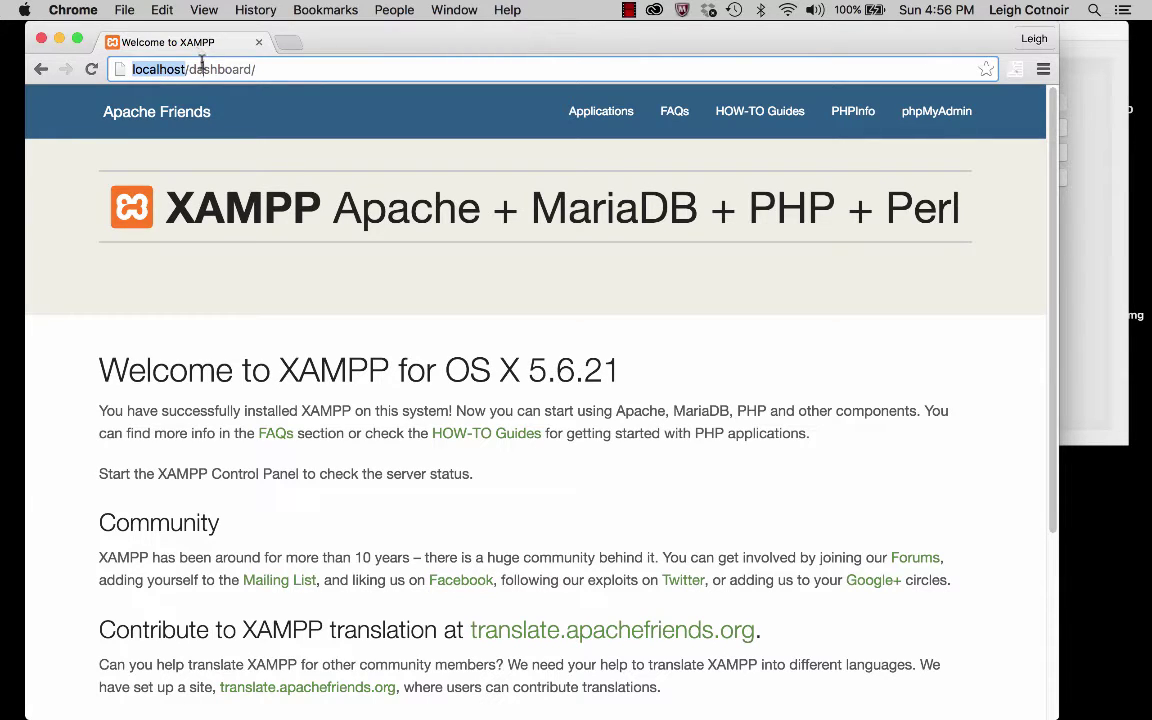
{"action": "double_click", "coordinate": [201, 63]}
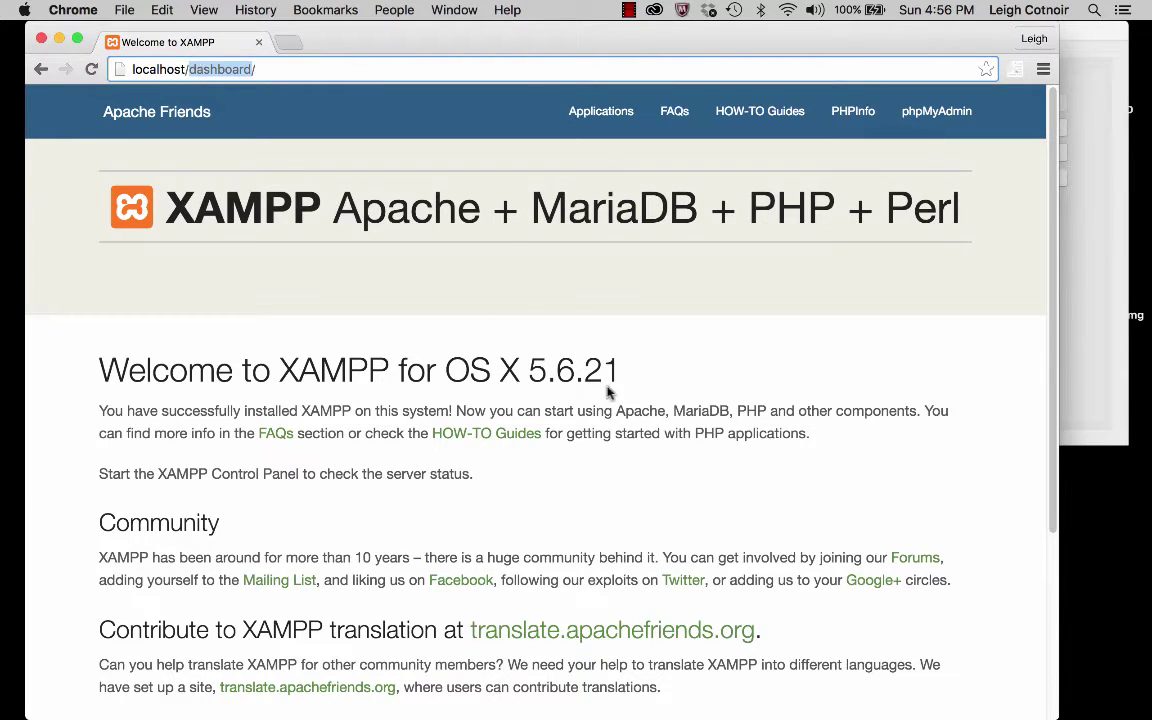
{"action": "left_click", "coordinate": [528, 320]}
{"action": "scroll", "coordinate": [528, 320], "scroll_direction": "down", "scroll_amount": 5}
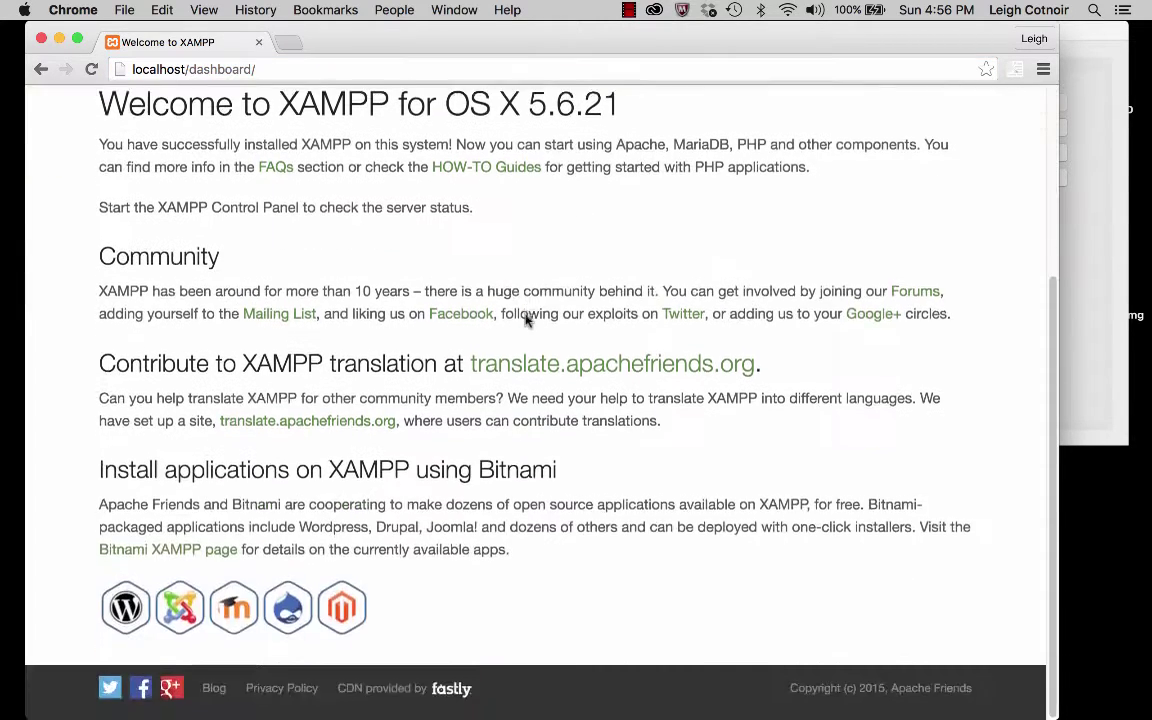
{"action": "scroll", "coordinate": [526, 320], "scroll_direction": "up", "scroll_amount": 5}
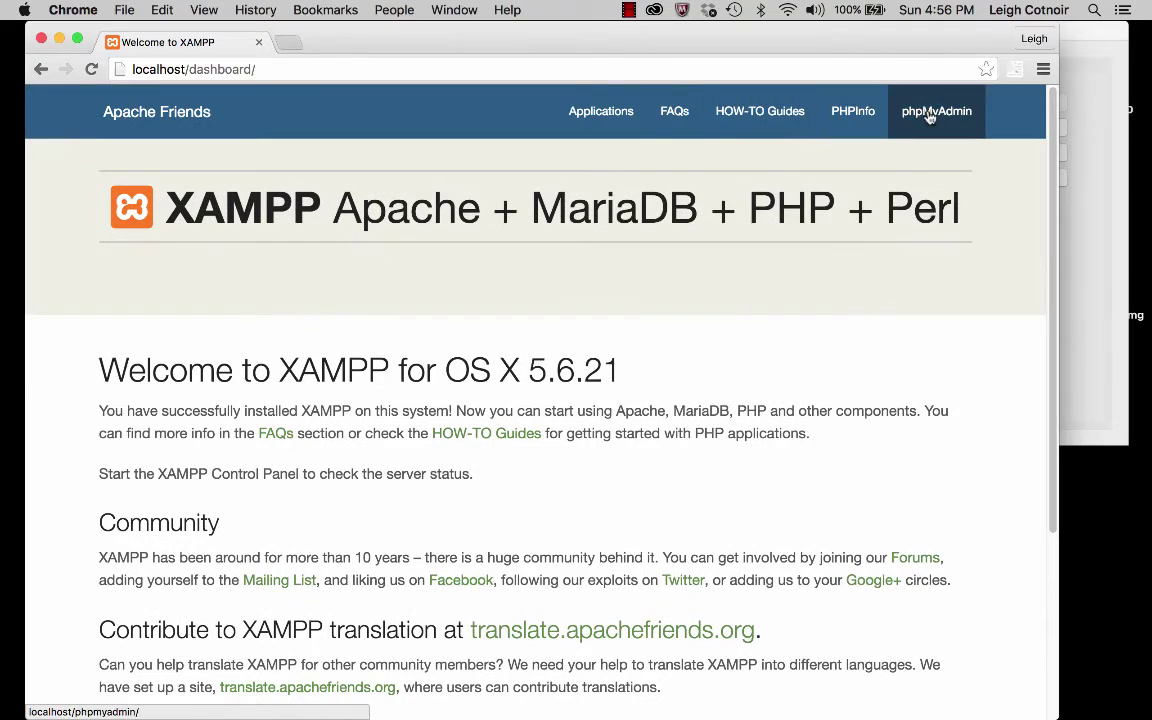
- Look through the dashboard's Applications, FAQs and HOW-TO Guides pages, reviewing the full list of guides
{"action": "left_click", "coordinate": [612, 115]}
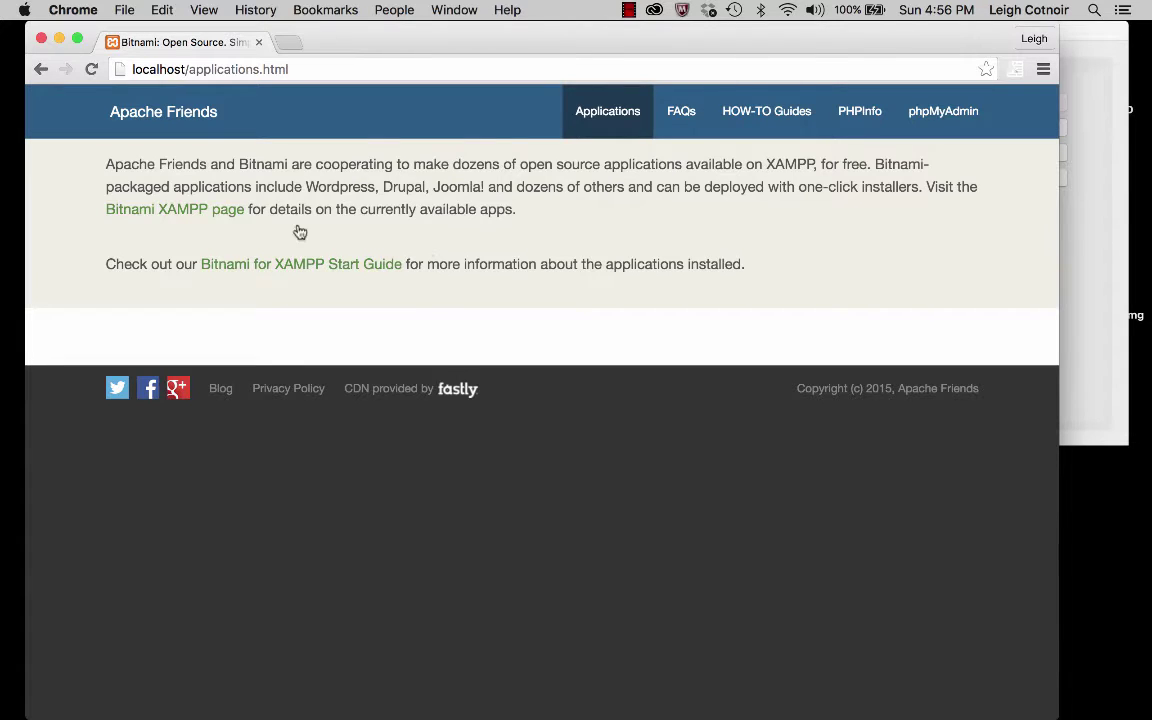
{"action": "left_click", "coordinate": [676, 124]}
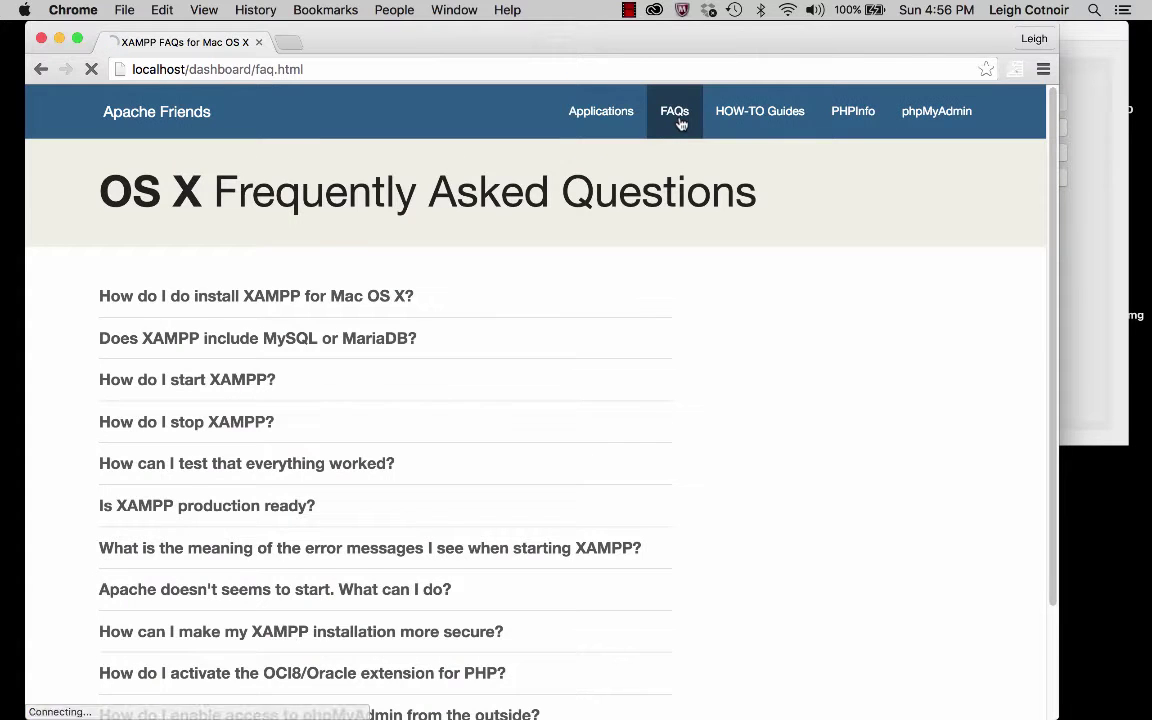
{"action": "left_click", "coordinate": [769, 126]}
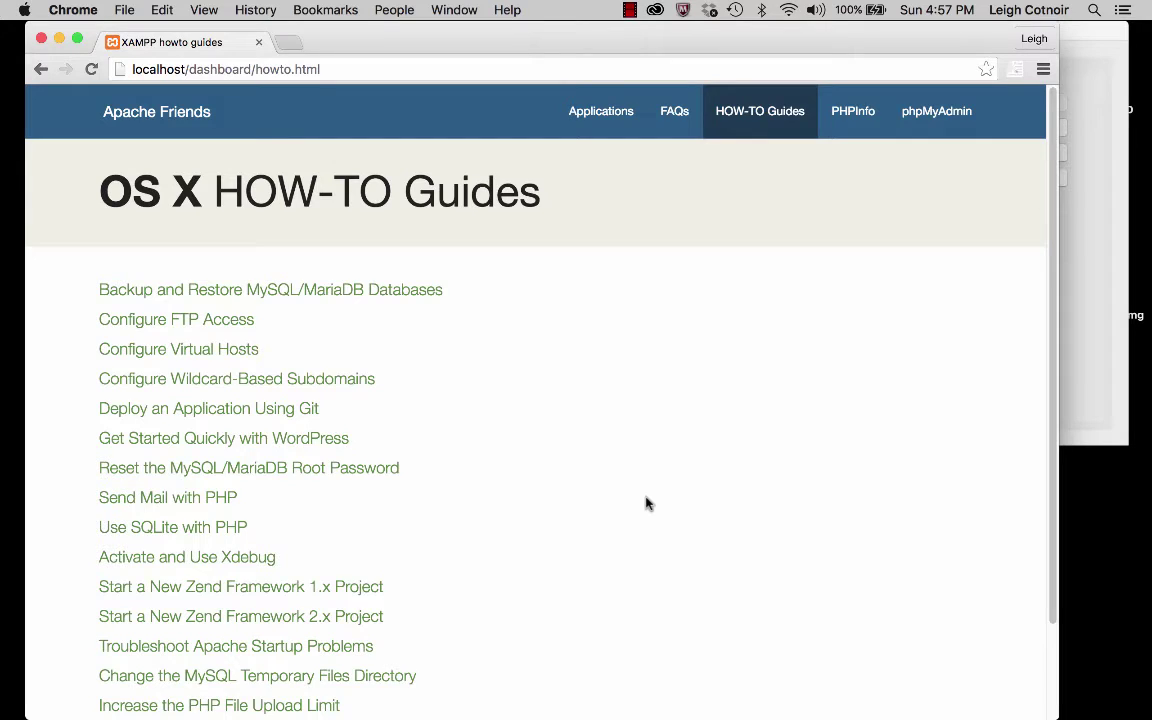
{"action": "scroll", "coordinate": [645, 503], "scroll_direction": "down", "scroll_amount": 3}
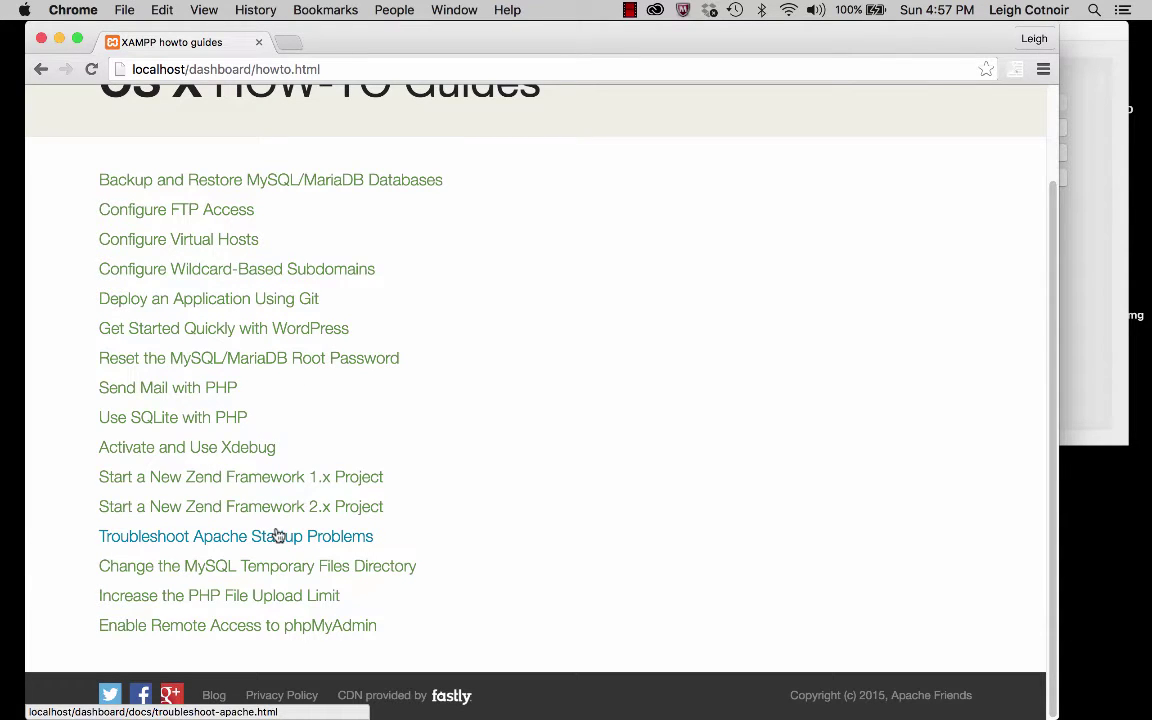
{"action": "scroll", "coordinate": [432, 481], "scroll_direction": "up", "scroll_amount": 3}
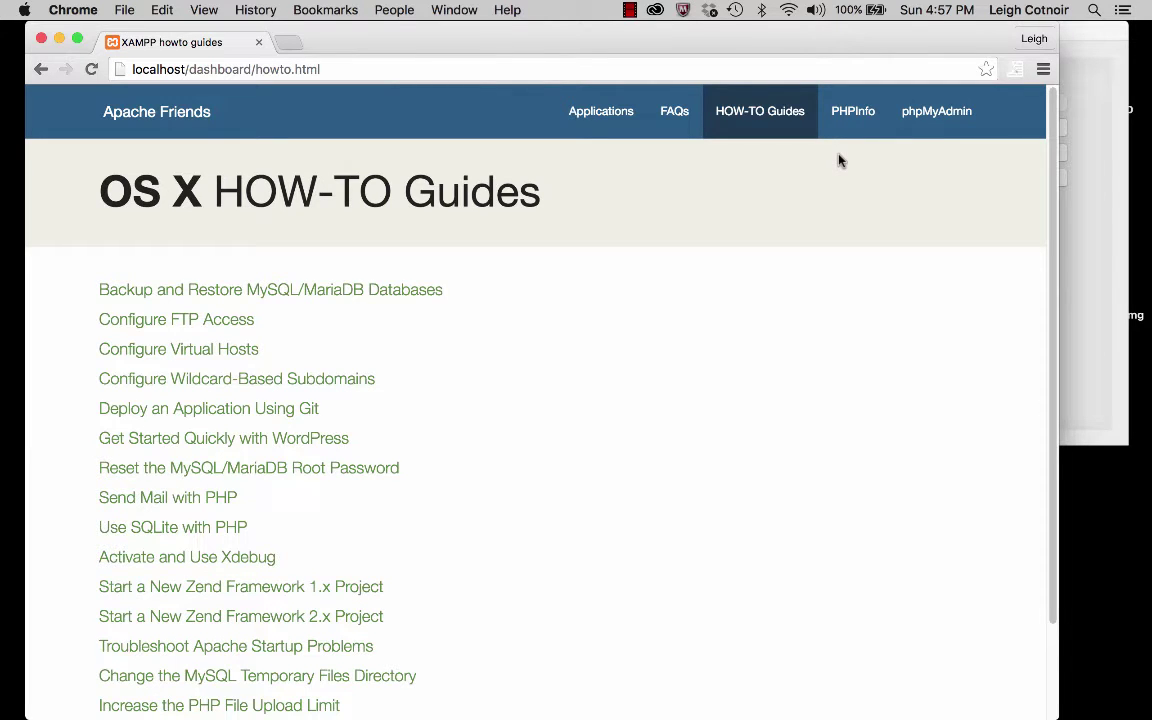
- Open the PHPInfo page and examine the Configure Command and the general PHP settings below it
{"action": "left_click", "coordinate": [866, 108]}
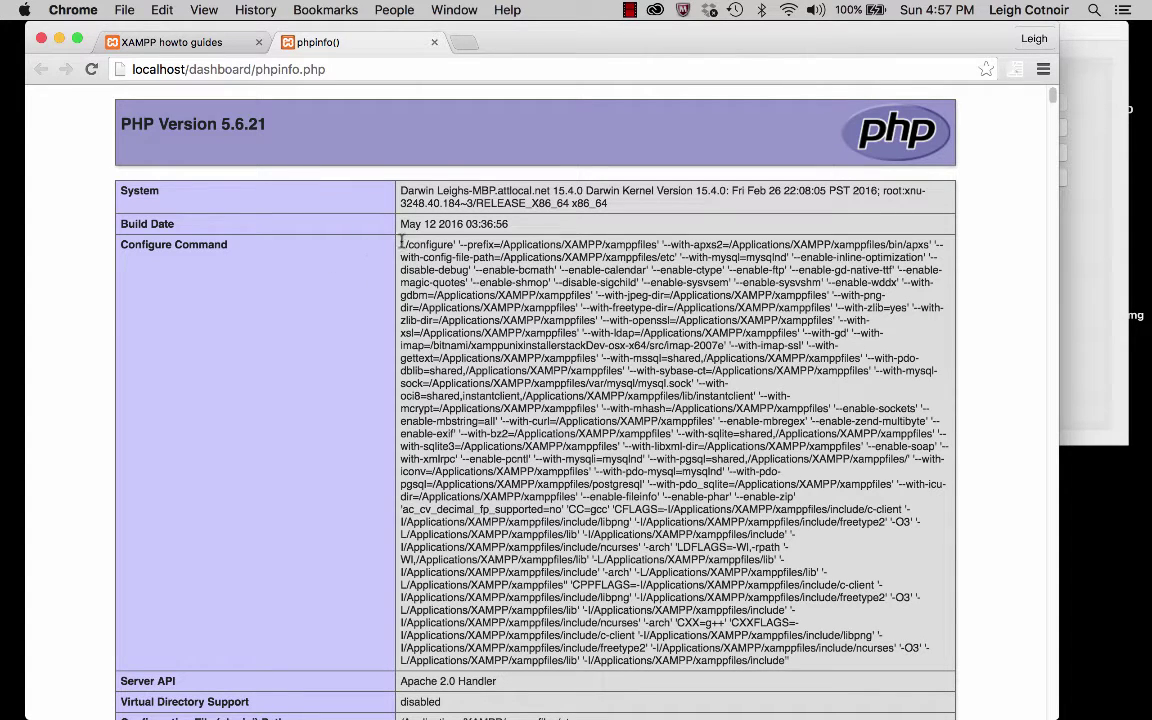
{"action": "left_click_drag", "start_coordinate": [401, 243], "coordinate": [797, 660]}
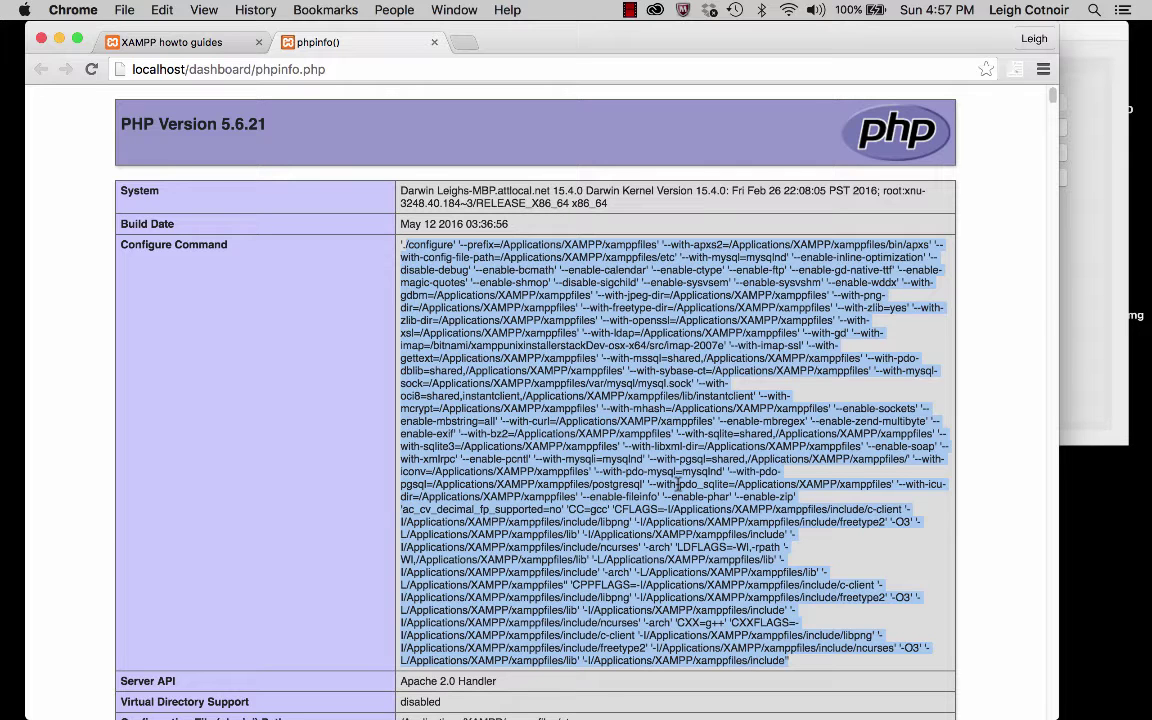
{"action": "left_click", "coordinate": [551, 407]}
{"action": "scroll", "coordinate": [551, 409], "scroll_direction": "down", "scroll_amount": 10}
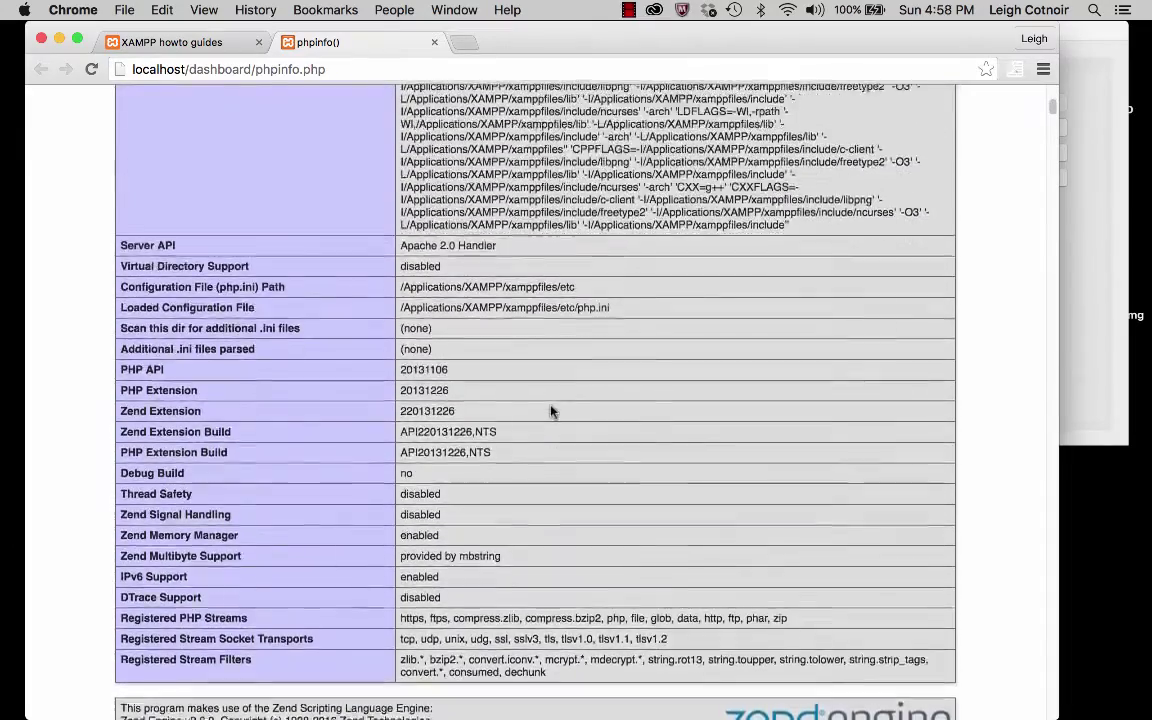
{"action": "scroll", "coordinate": [551, 410], "scroll_direction": "down", "scroll_amount": 2}
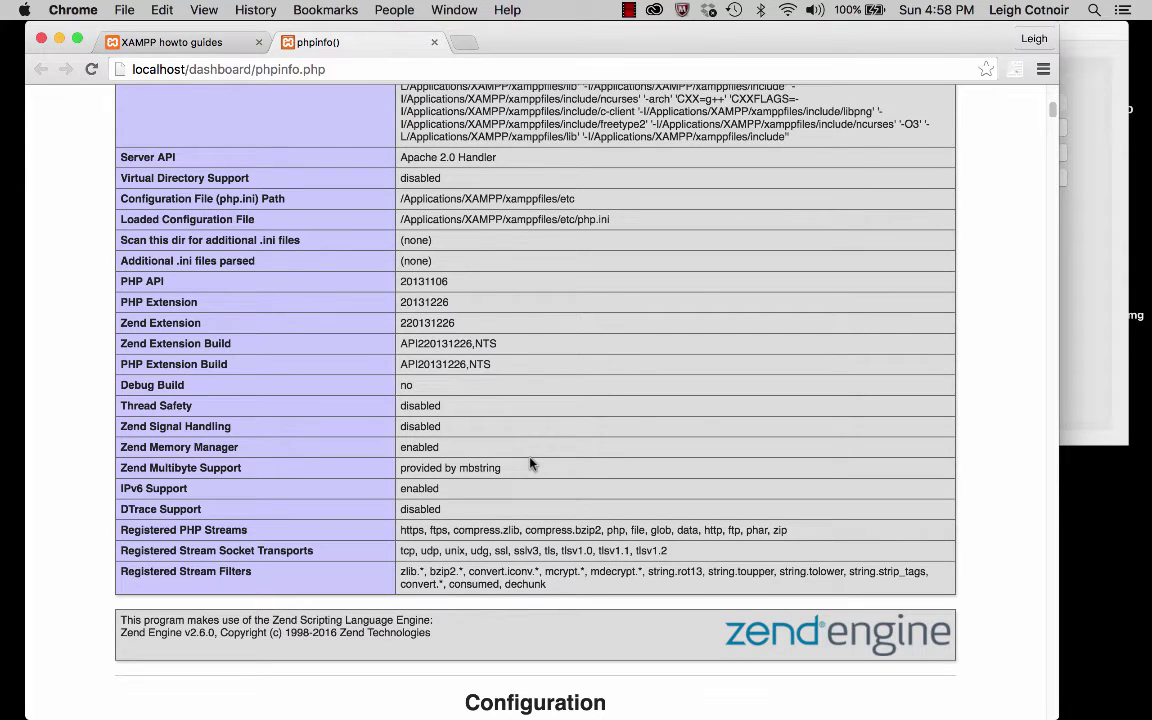
- Search the phpinfo page for "display" and check the local and master values of display_errors
{"action": "key", "text": "super+f"}
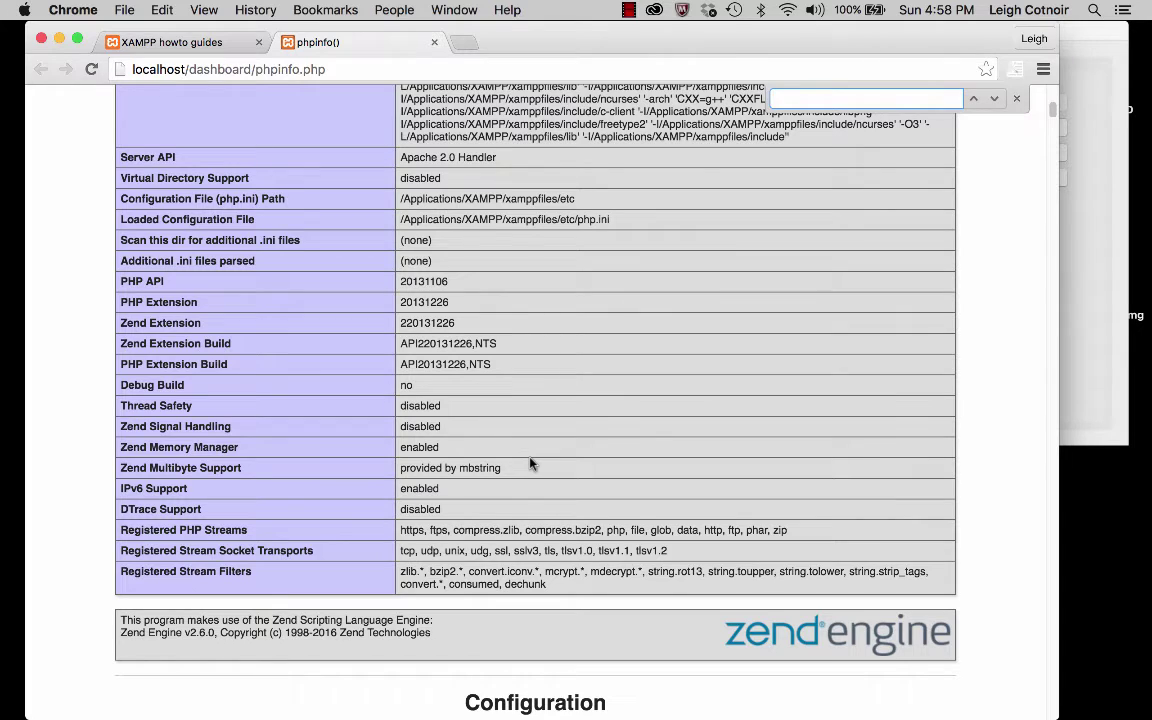
{"action": "type", "text": "display"}
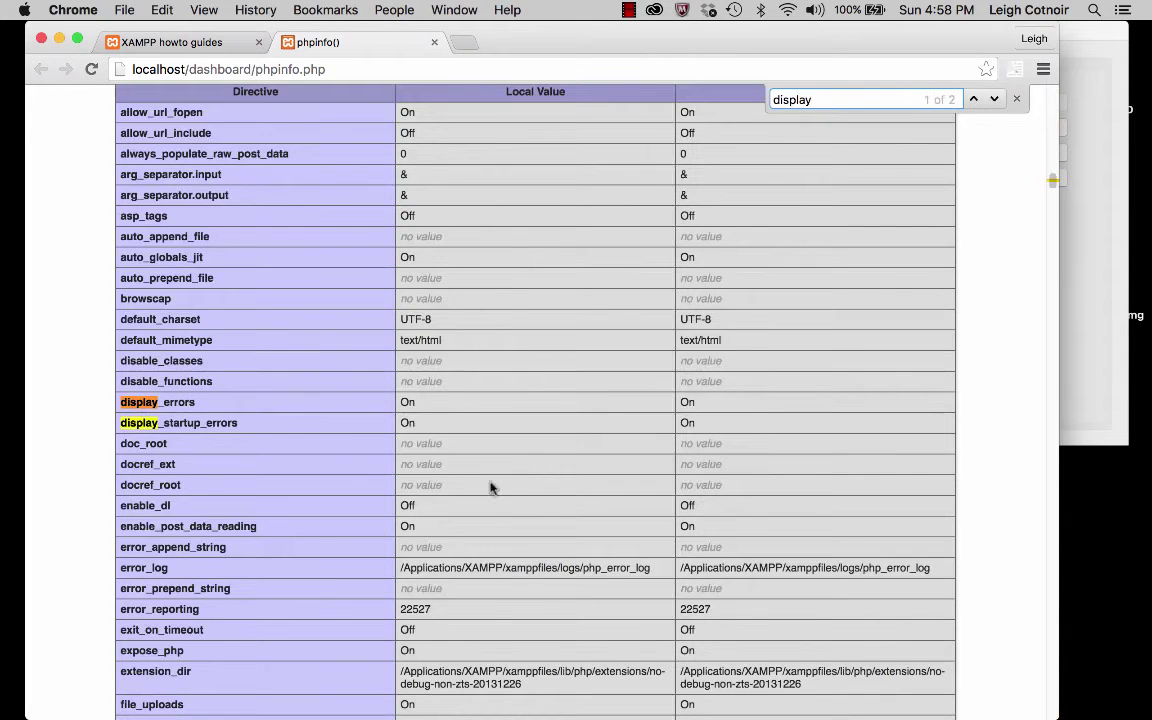
{"action": "double_click", "coordinate": [180, 404]}
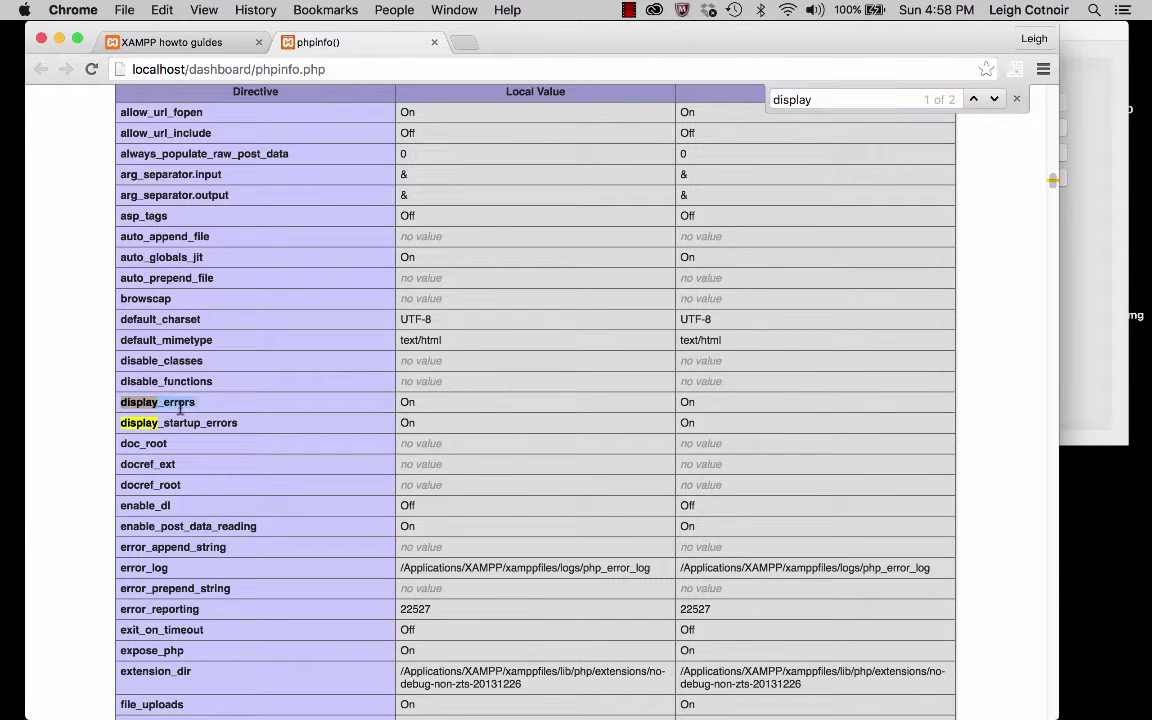
{"action": "double_click", "coordinate": [407, 402]}
{"action": "double_click", "coordinate": [687, 402]}
{"action": "left_click", "coordinate": [599, 400]}
- Examine the error_log path and look through the module sections further down the phpinfo page
{"action": "scroll", "coordinate": [395, 423], "scroll_direction": "down", "scroll_amount": 6}
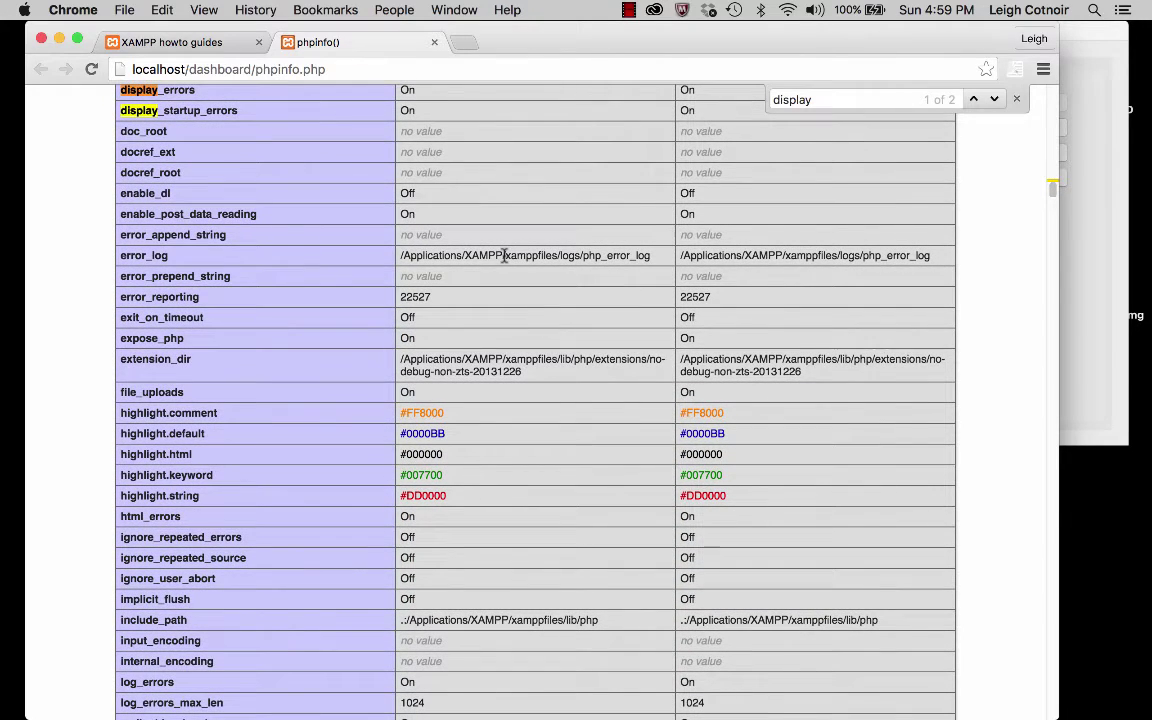
{"action": "left_click_drag", "start_coordinate": [401, 256], "coordinate": [561, 257]}
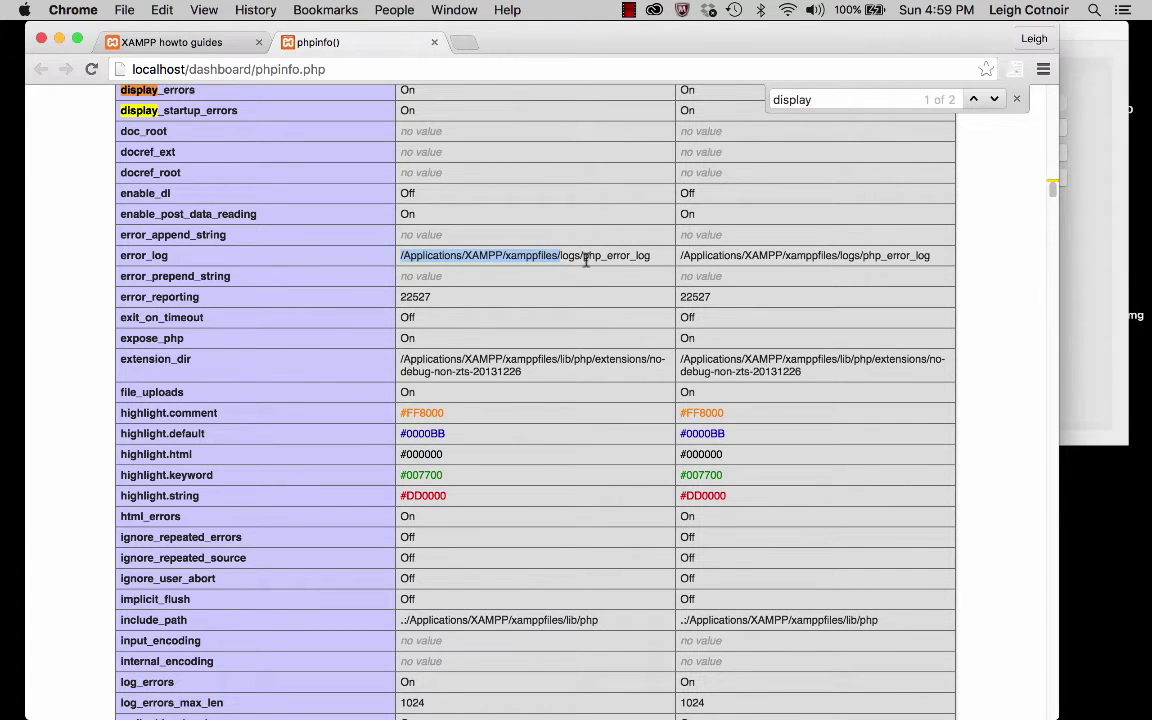
{"action": "triple_click", "coordinate": [593, 257]}
{"action": "scroll", "coordinate": [603, 502], "scroll_direction": "down", "scroll_amount": 2}
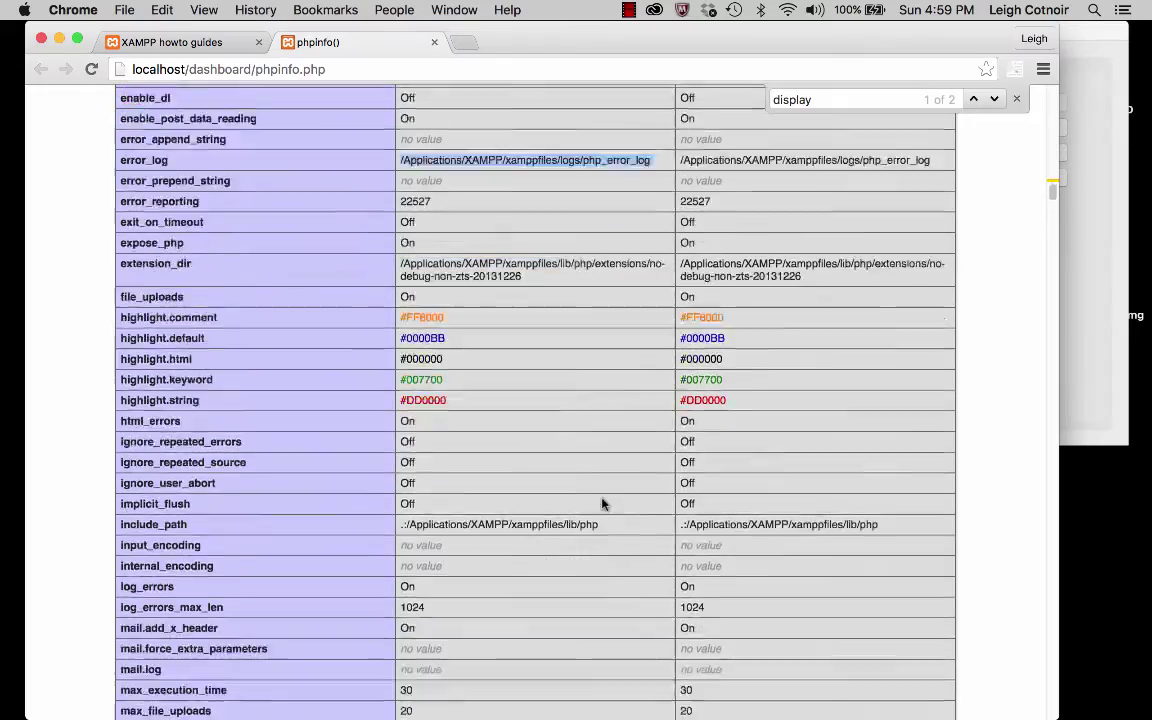
{"action": "scroll", "coordinate": [603, 503], "scroll_direction": "down", "scroll_amount": 20}
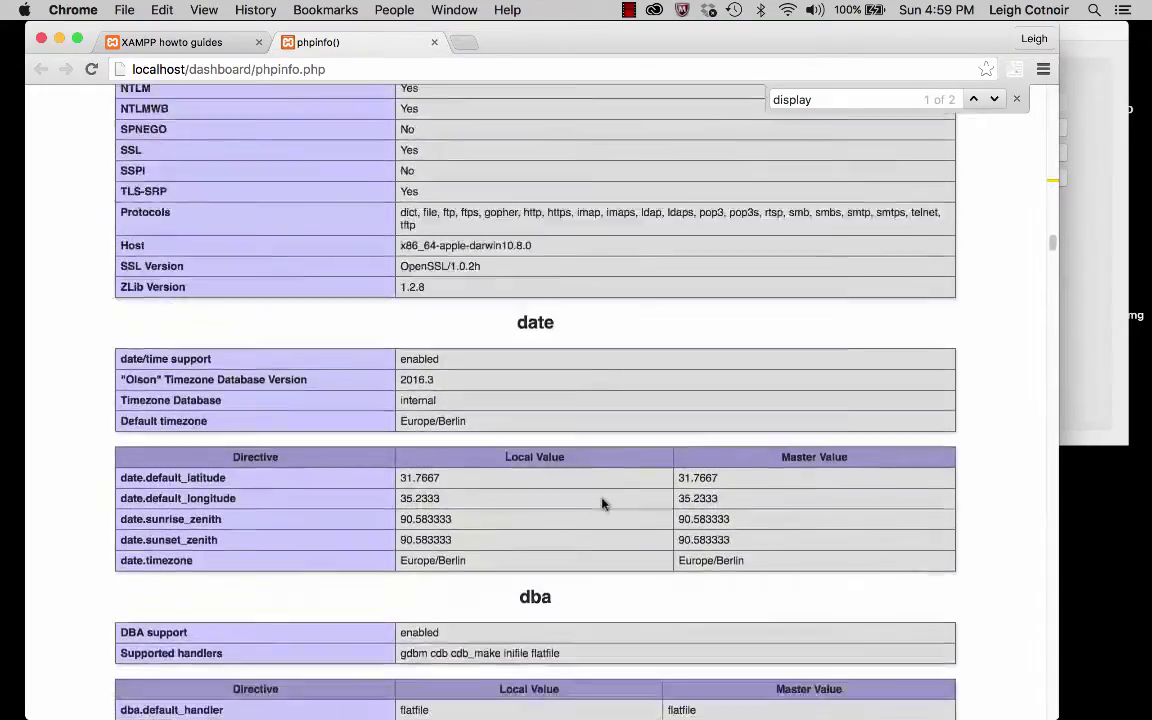
{"action": "scroll", "coordinate": [603, 503], "scroll_direction": "down", "scroll_amount": 15}
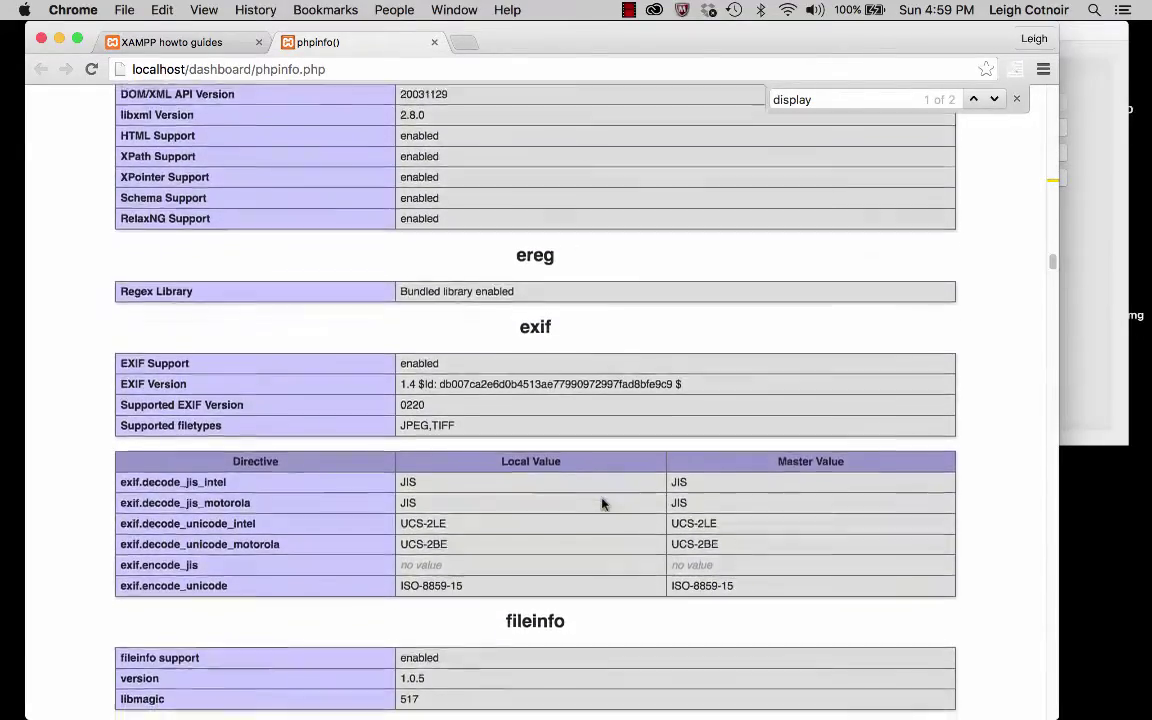
{"action": "scroll", "coordinate": [603, 503], "scroll_direction": "down", "scroll_amount": 20}
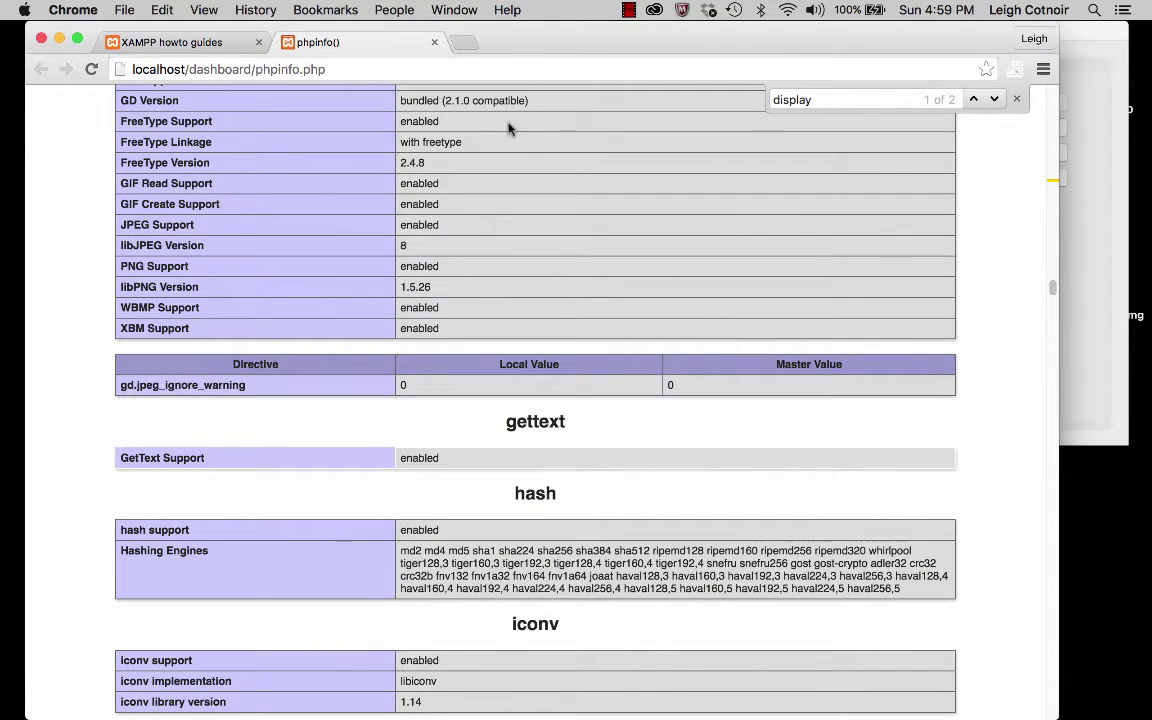
- Close the phpinfo page and open phpMyAdmin from the XAMPP dashboard
{"action": "left_click", "coordinate": [435, 44]}
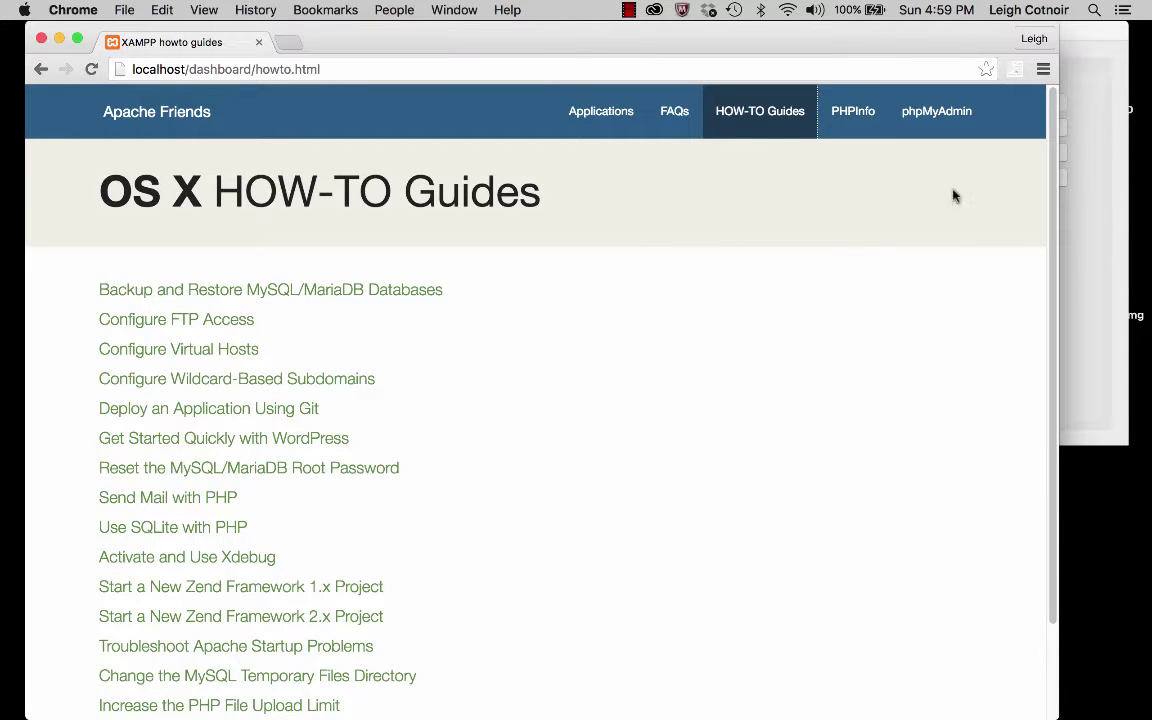
{"action": "left_click", "coordinate": [934, 115]}
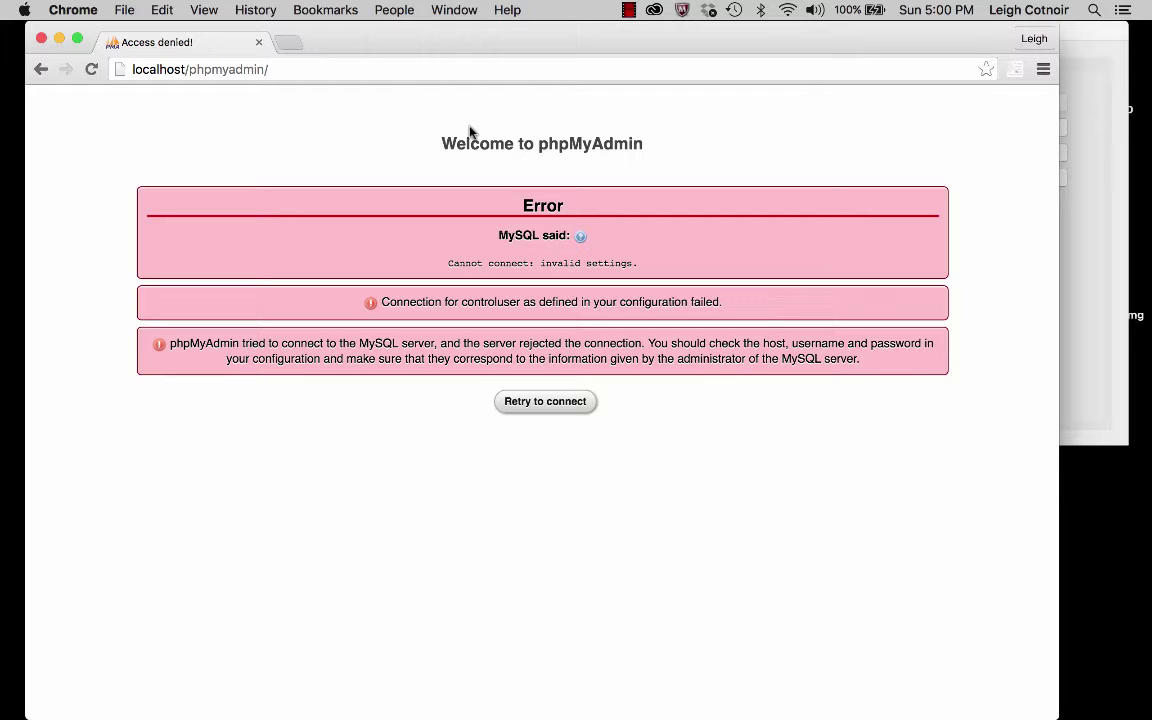
- Switch to the XAMPP manager (manager-osx) and start the MySQL Database server
{"action": "mouse_move", "coordinate": [3, 236]}
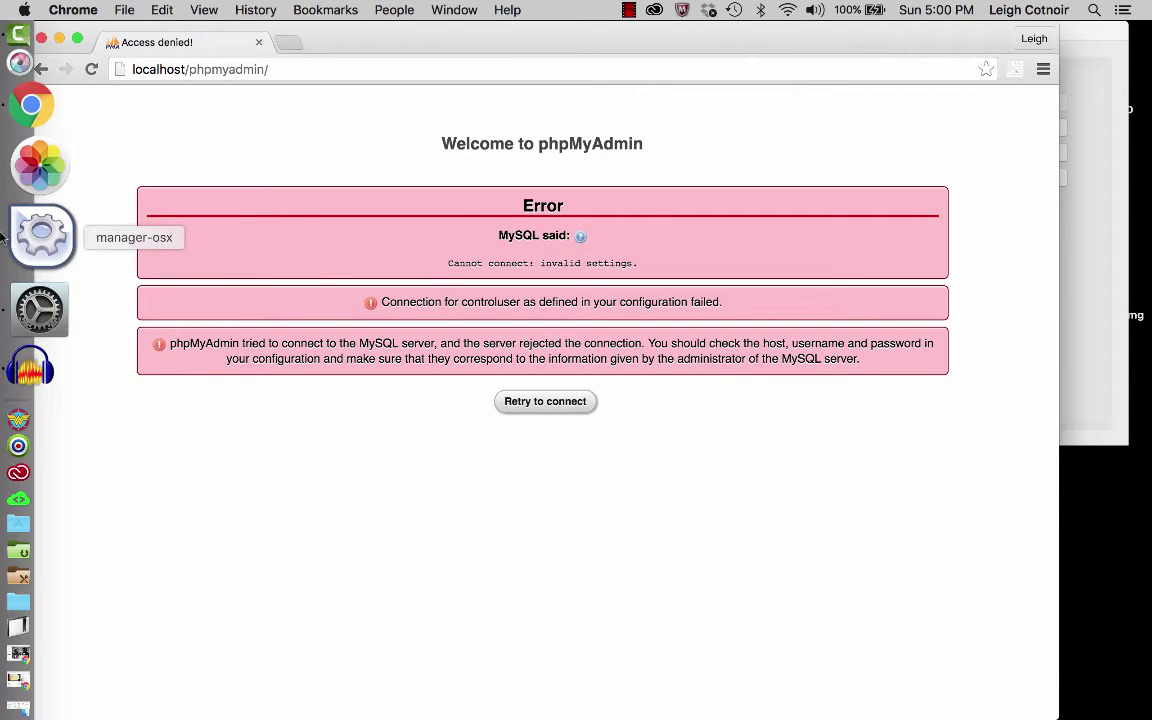
{"action": "left_click", "coordinate": [36, 235]}
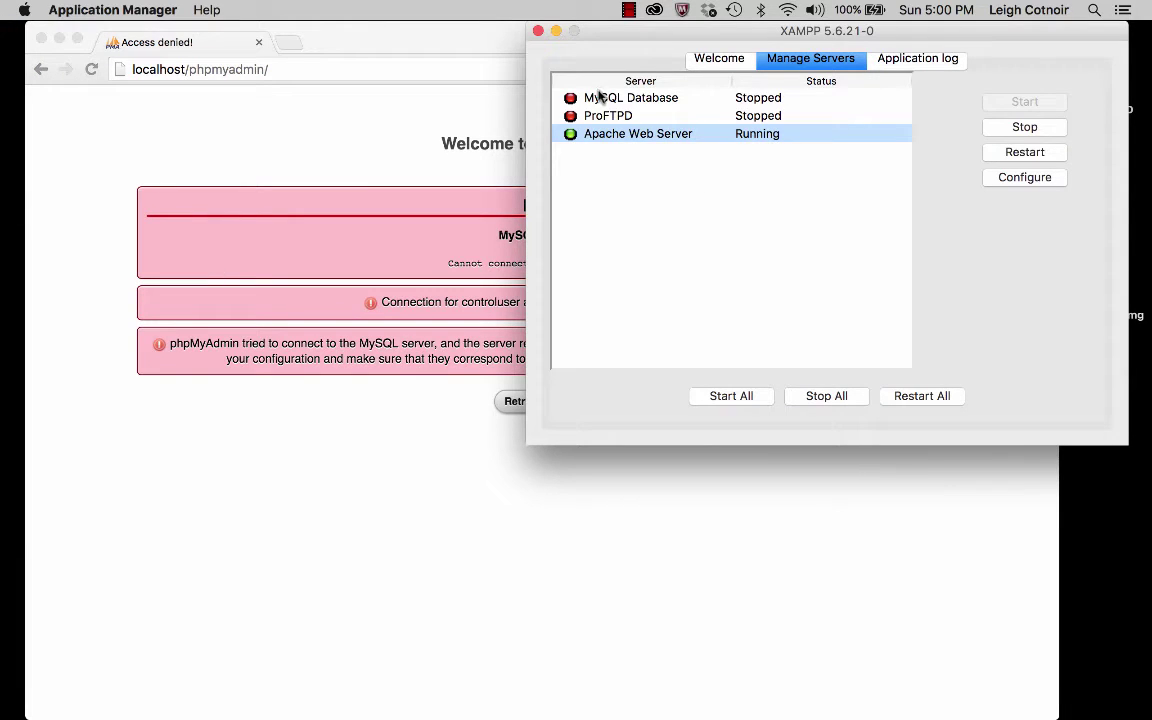
{"action": "left_click", "coordinate": [600, 98]}
{"action": "left_click", "coordinate": [1036, 105]}
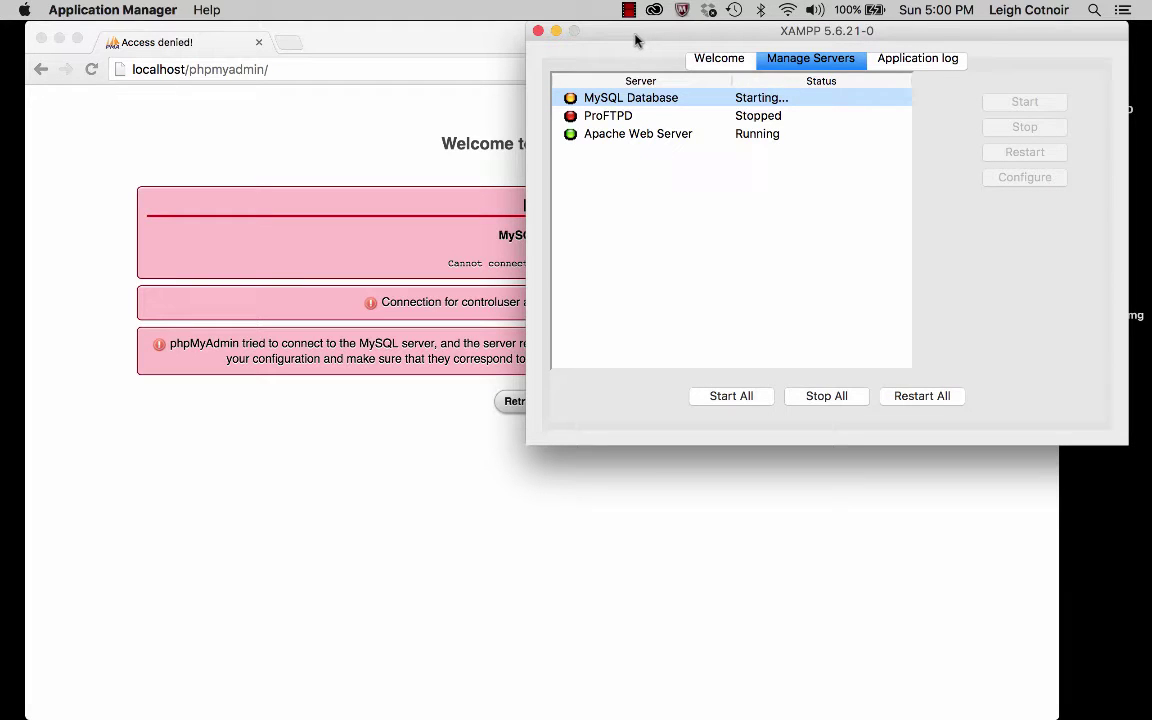
- Move the XAMPP manager window away from the browser page and retry the phpMyAdmin connection in Chrome
{"action": "left_click_drag", "start_coordinate": [633, 31], "coordinate": [653, 200]}
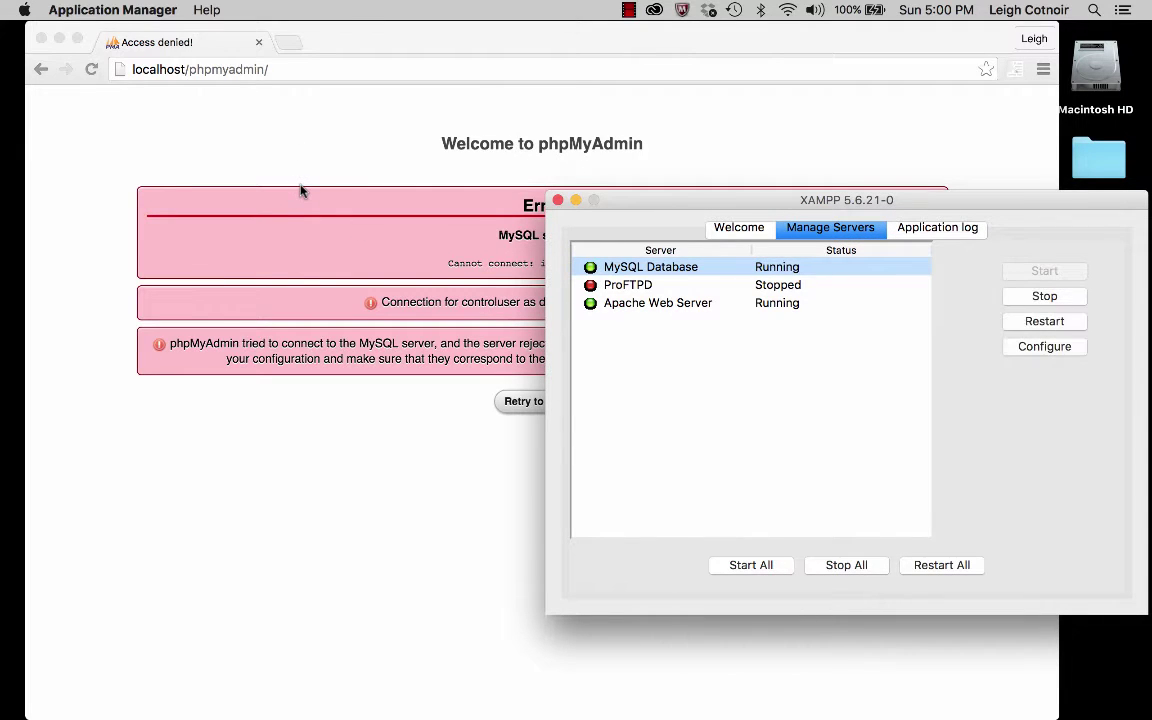
{"action": "left_click", "coordinate": [339, 135]}
{"action": "left_click", "coordinate": [543, 404]}
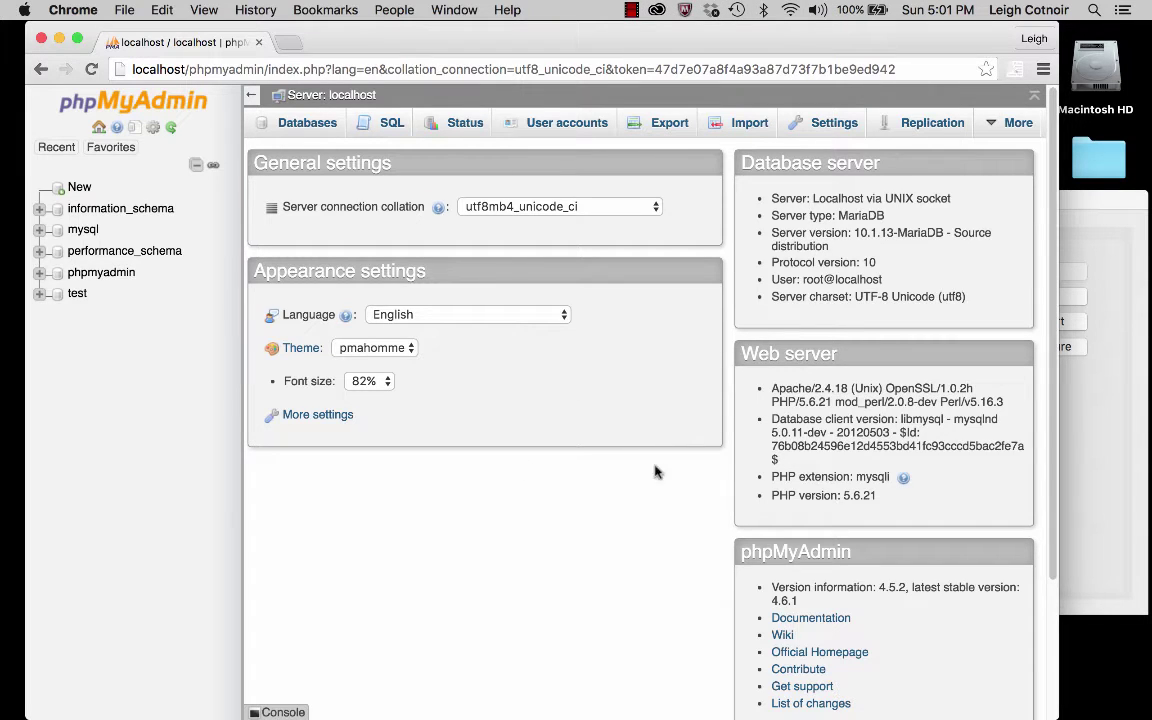
- Go back from phpMyAdmin to the HOW-TO Guides page, shorten its address to localhost/ and load it
{"action": "left_click", "coordinate": [41, 69]}
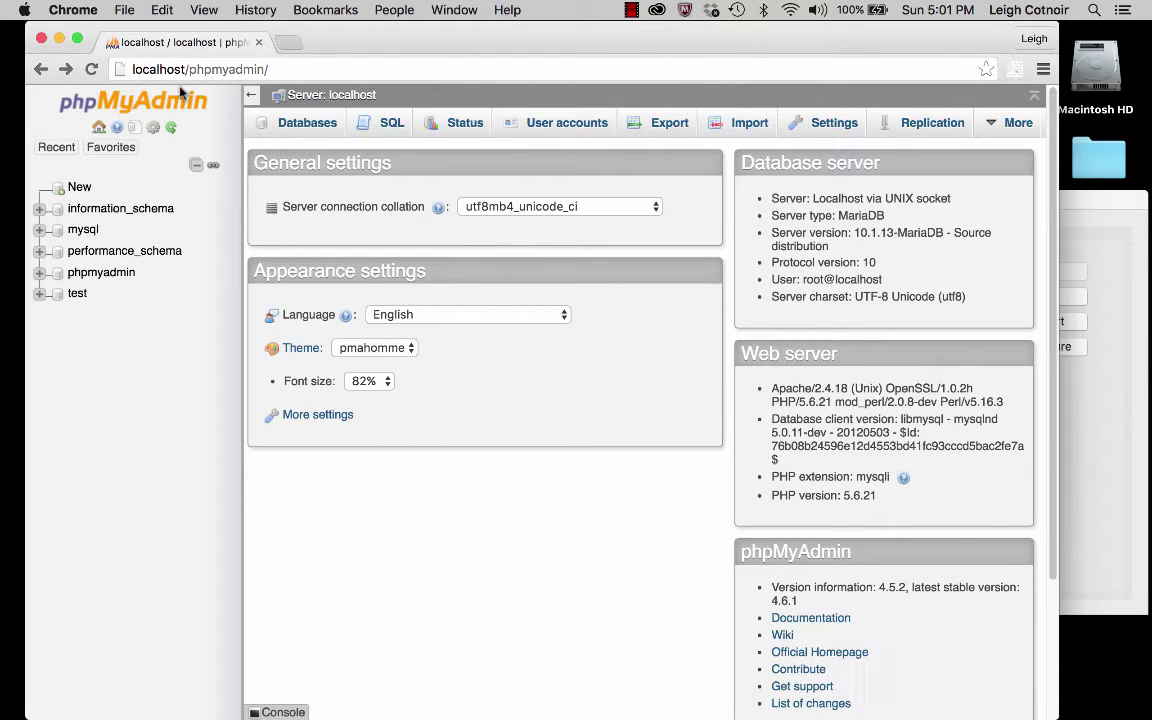
{"action": "left_click", "coordinate": [41, 69]}
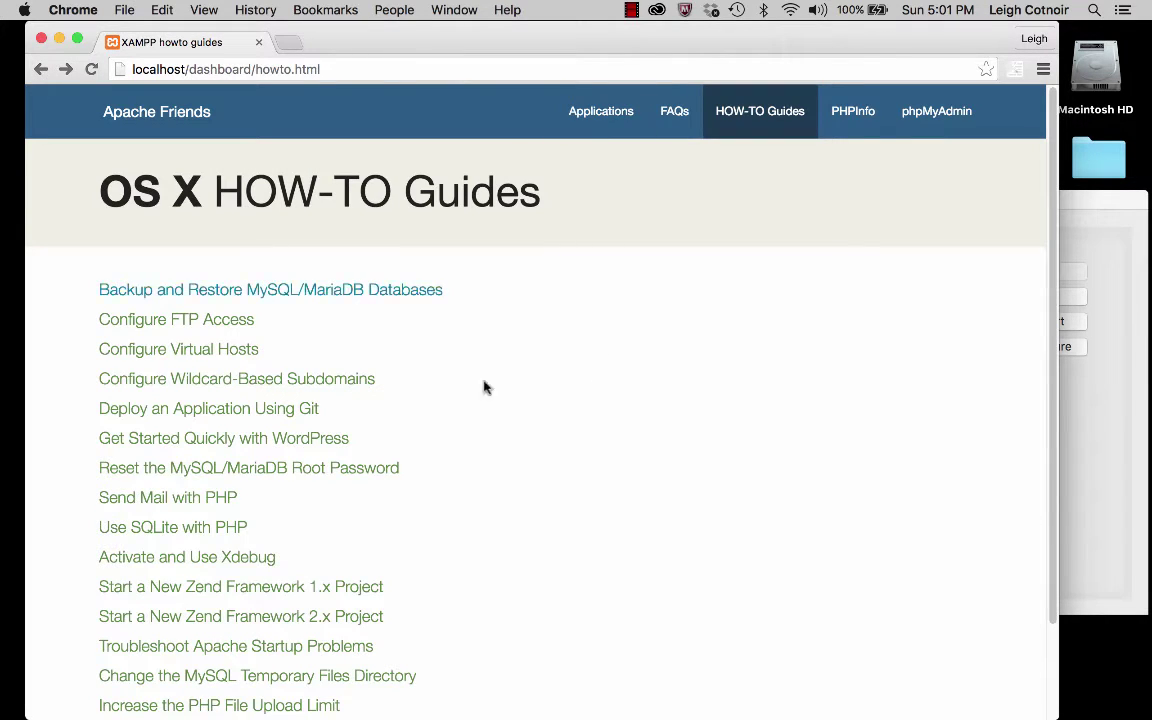
{"action": "double_click", "coordinate": [224, 69]}
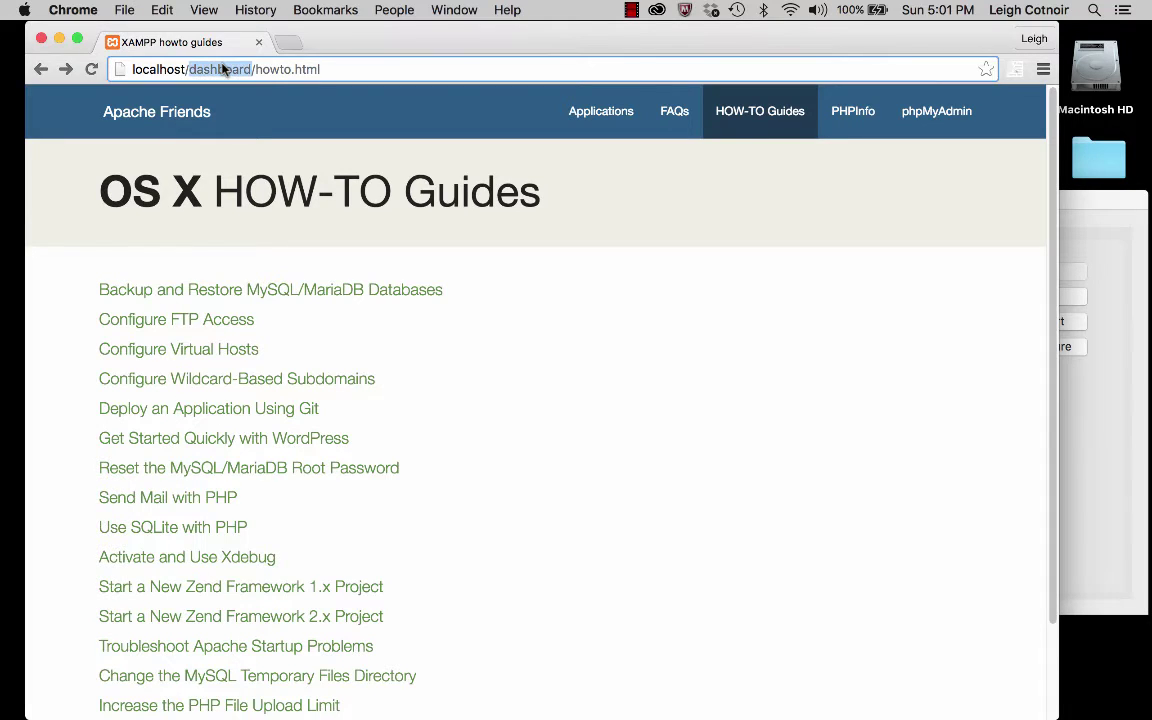
{"action": "left_click", "coordinate": [306, 62]}
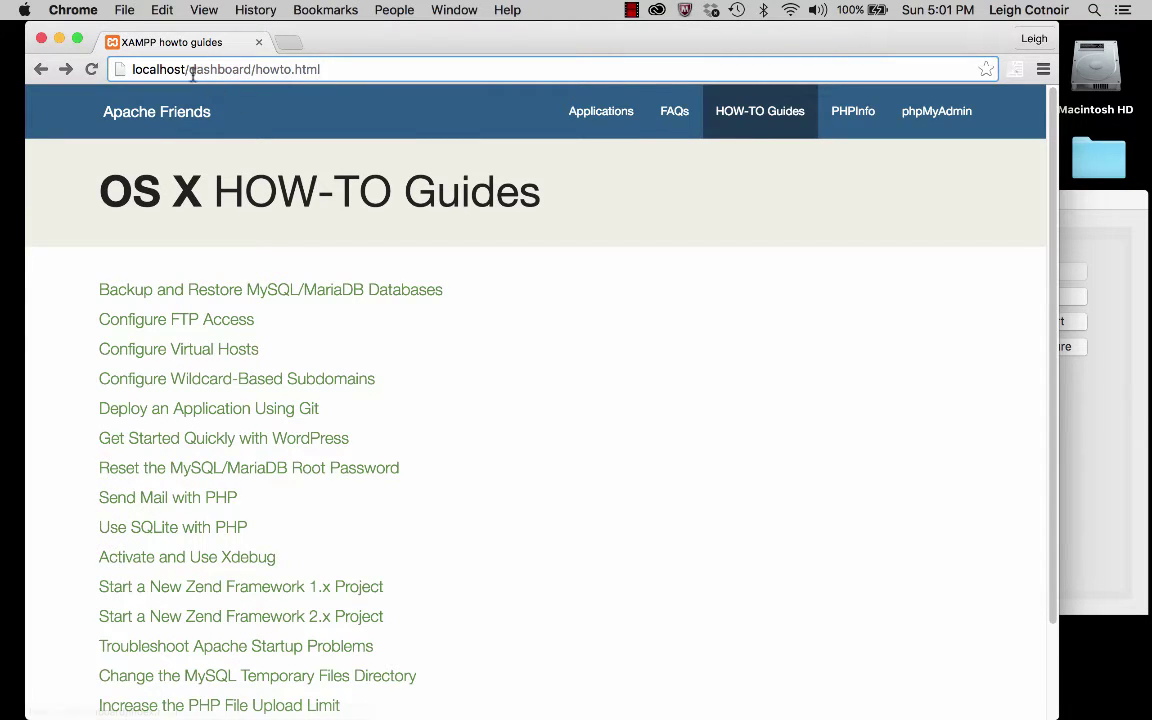
{"action": "left_click_drag", "start_coordinate": [191, 70], "coordinate": [433, 67]}
{"action": "key", "text": "BackSpace"}
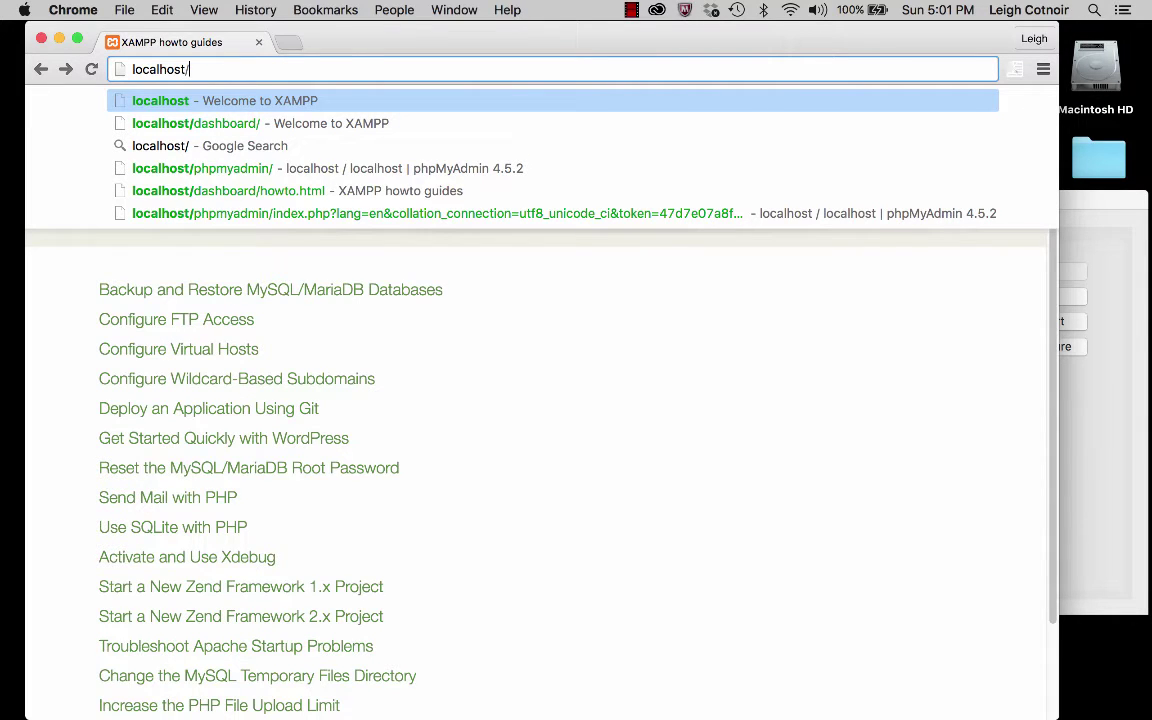
{"action": "key", "text": "Return"}
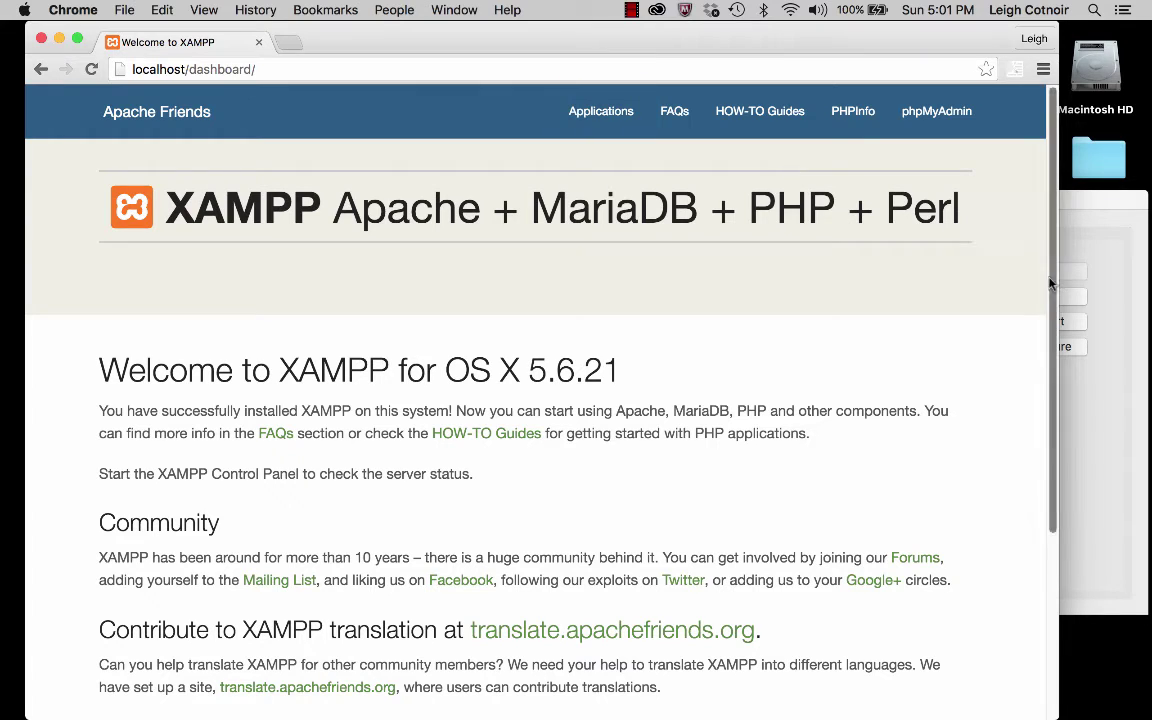
- Bring the XAMPP manager forward, move it clear of the screen edge and open the application folder from its Welcome page
{"action": "left_click", "coordinate": [1085, 208]}
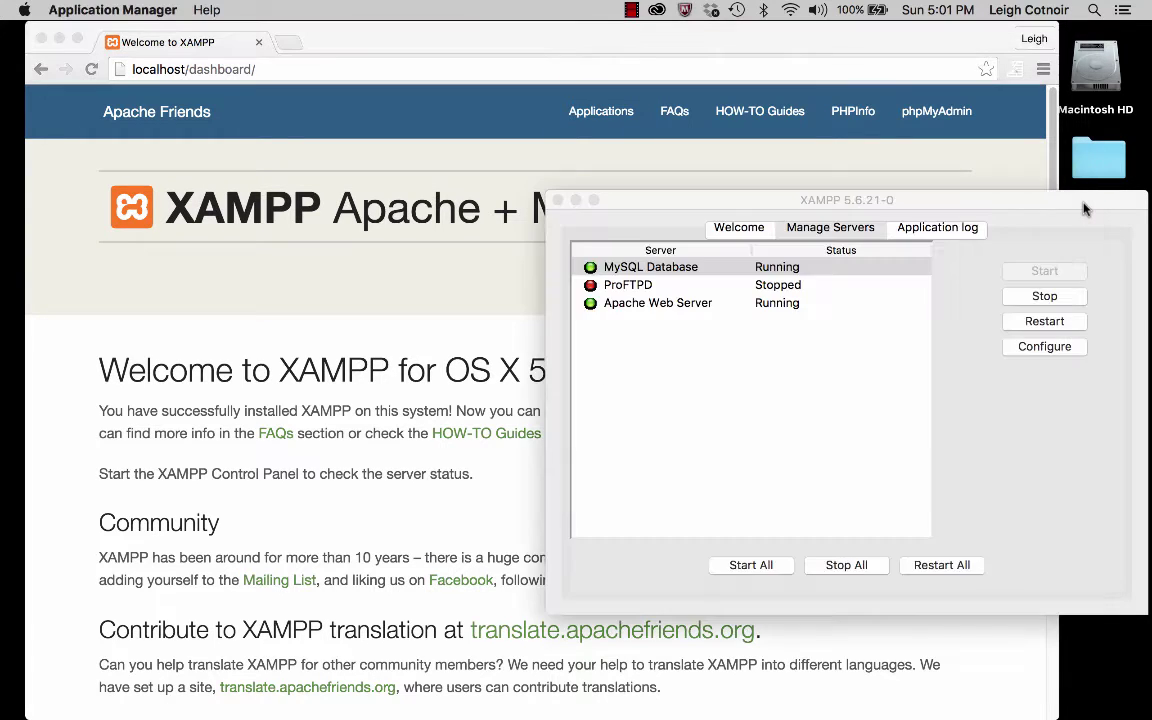
{"action": "left_click_drag", "start_coordinate": [1085, 208], "coordinate": [1016, 121]}
{"action": "left_click", "coordinate": [761, 141]}
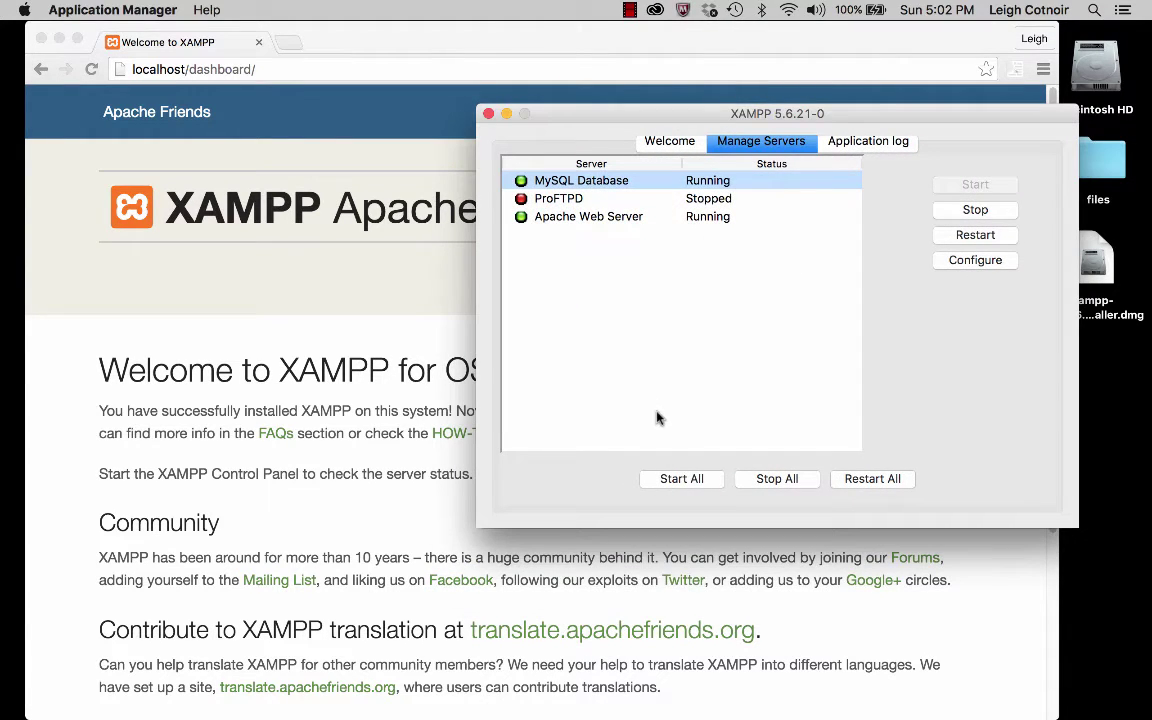
{"action": "left_click", "coordinate": [673, 146]}
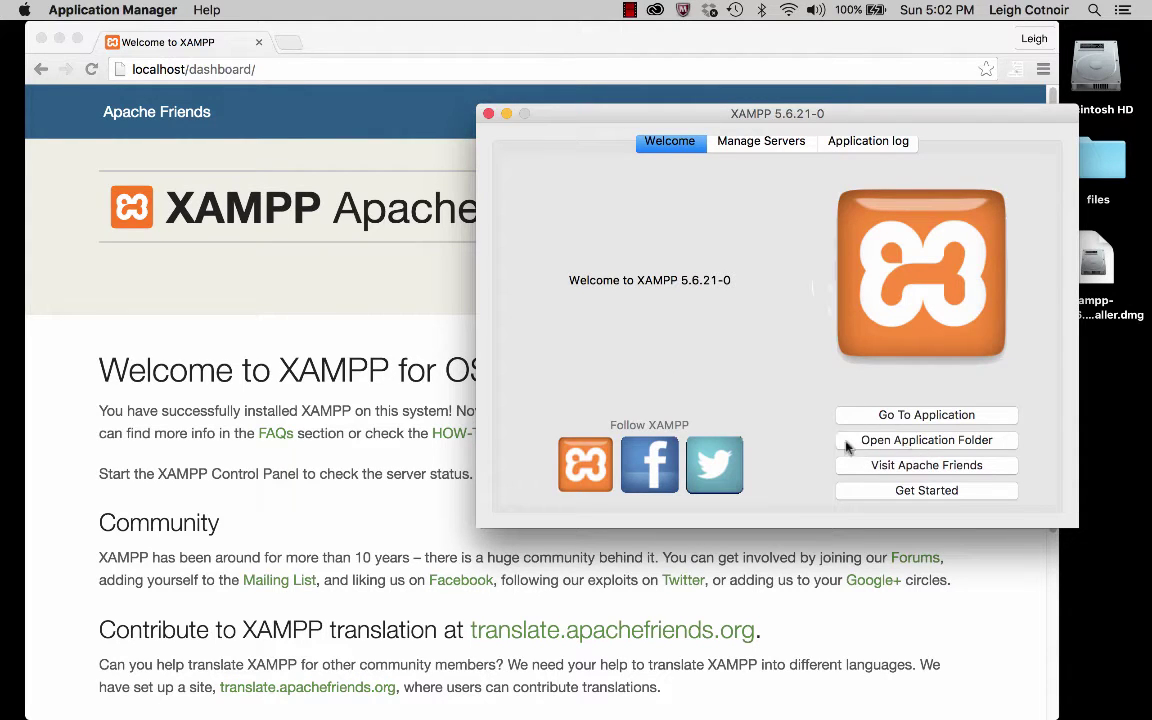
{"action": "left_click", "coordinate": [918, 443]}
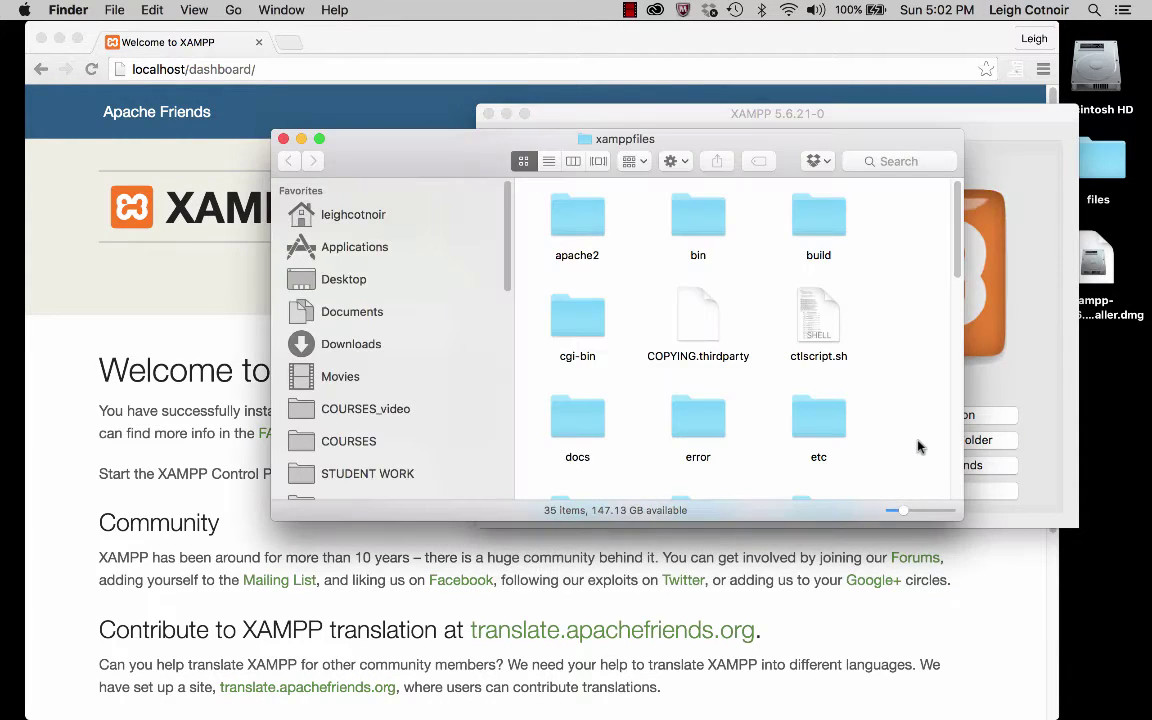
- Move the xamppfiles window aside, find the htdocs folder in it and open it
{"action": "left_click_drag", "start_coordinate": [451, 153], "coordinate": [277, 46]}
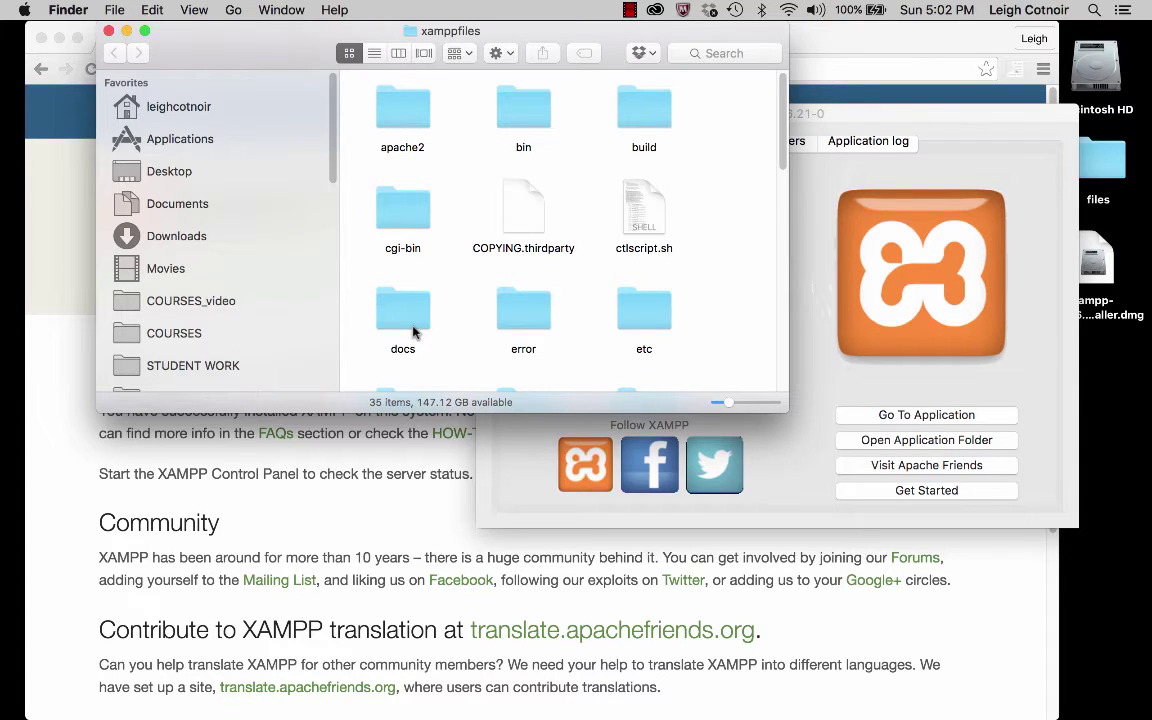
{"action": "scroll", "coordinate": [540, 270], "scroll_direction": "down", "scroll_amount": 8}
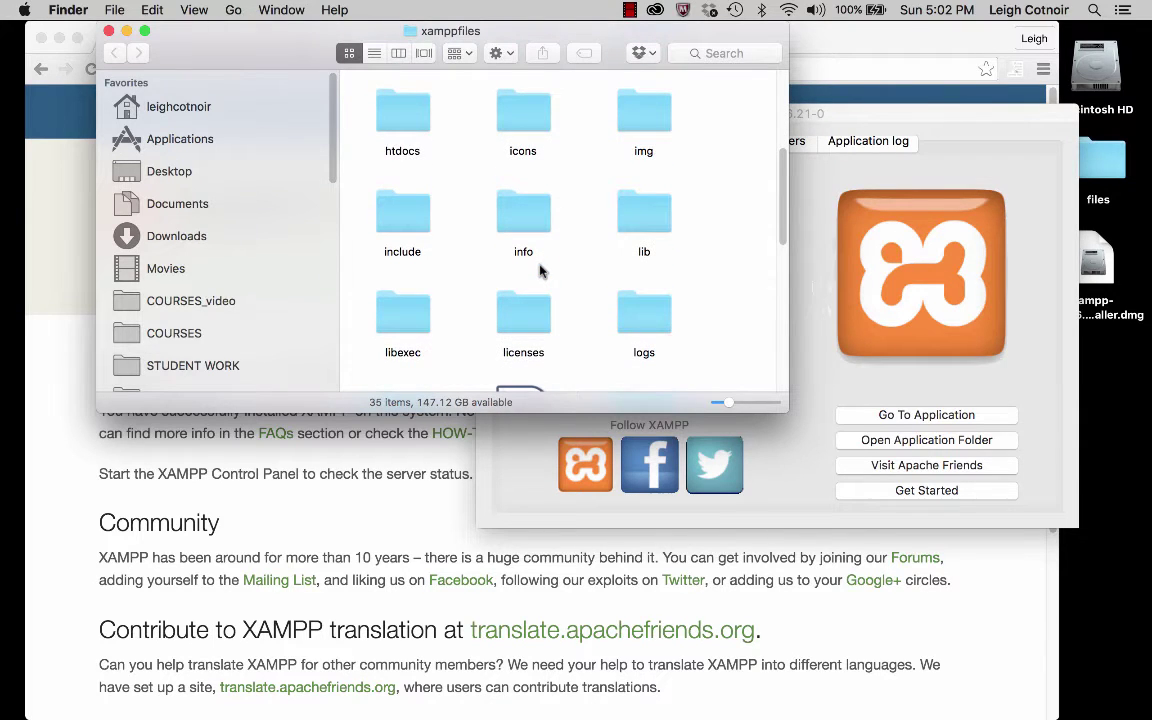
{"action": "scroll", "coordinate": [540, 270], "scroll_direction": "up", "scroll_amount": 2}
{"action": "left_click", "coordinate": [407, 163]}
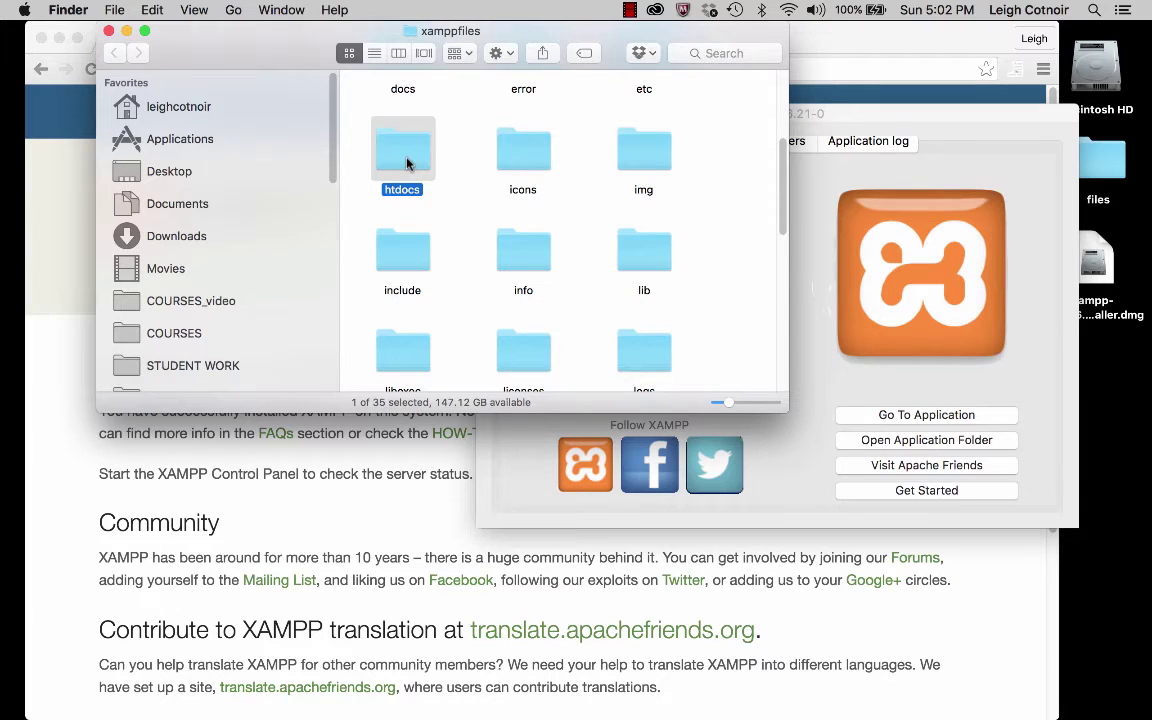
{"action": "double_click", "coordinate": [407, 163]}
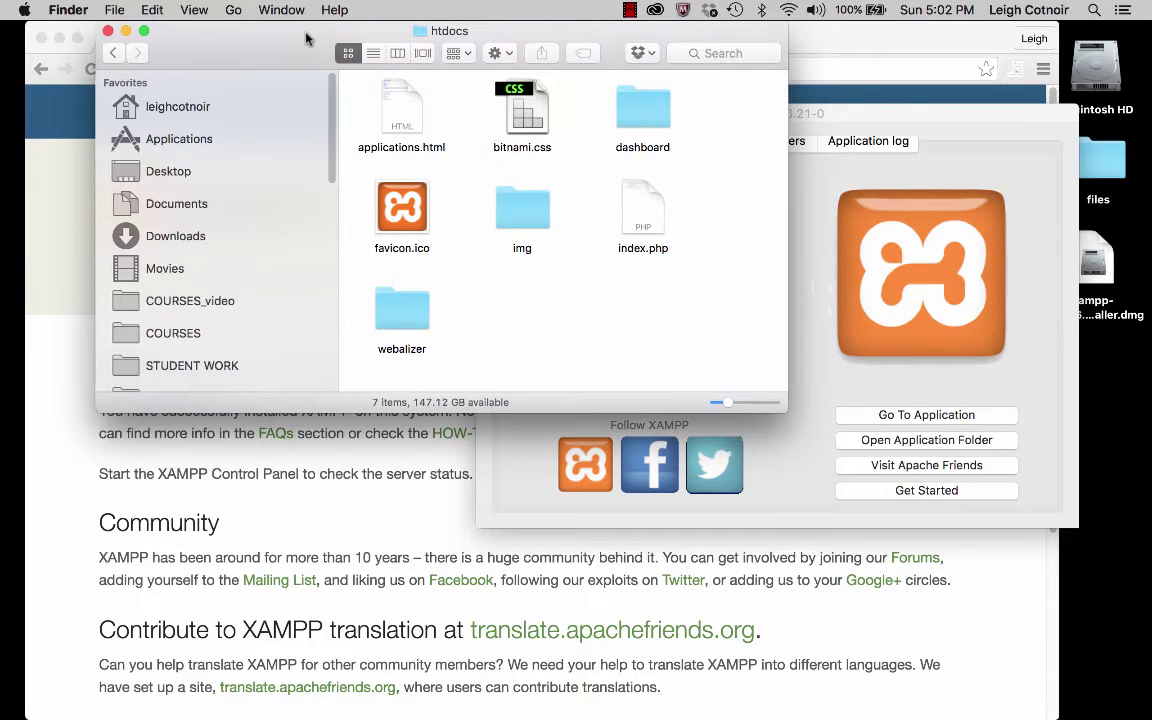
- Minimize the XAMPP manager and reposition the htdocs window so the browser's address is uncovered
{"action": "left_click_drag", "start_coordinate": [306, 38], "coordinate": [350, 38]}
{"action": "left_click", "coordinate": [866, 120]}
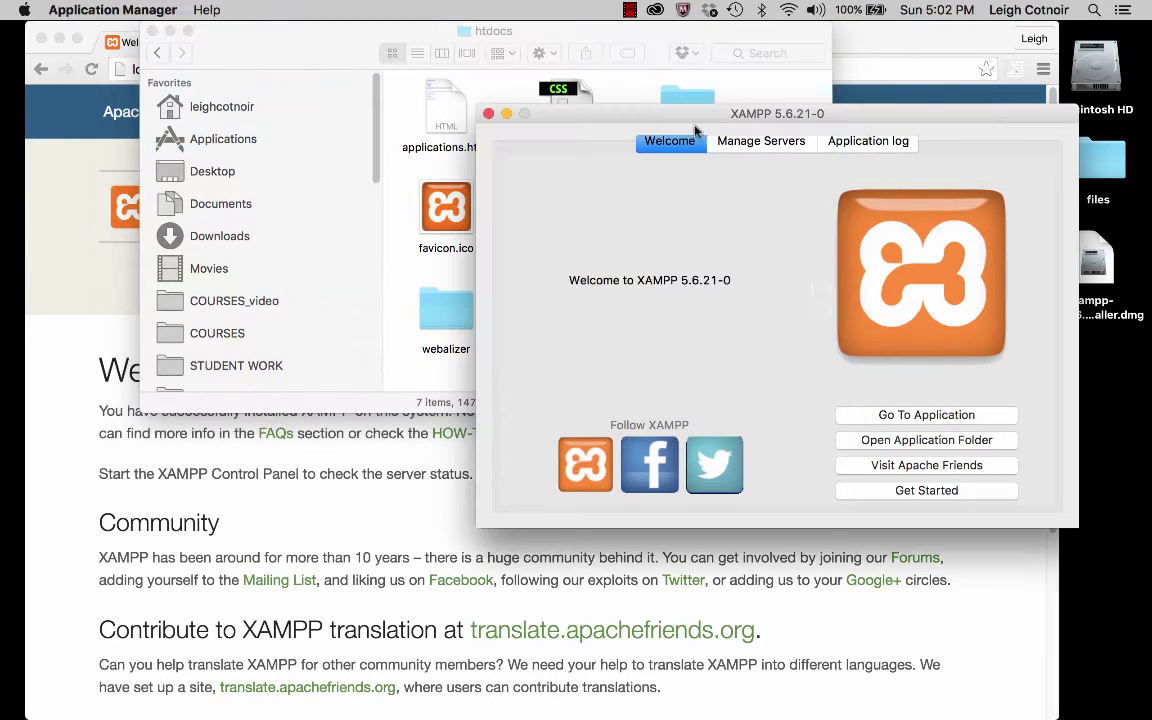
{"action": "left_click", "coordinate": [506, 114]}
{"action": "left_click_drag", "start_coordinate": [301, 46], "coordinate": [486, 44]}
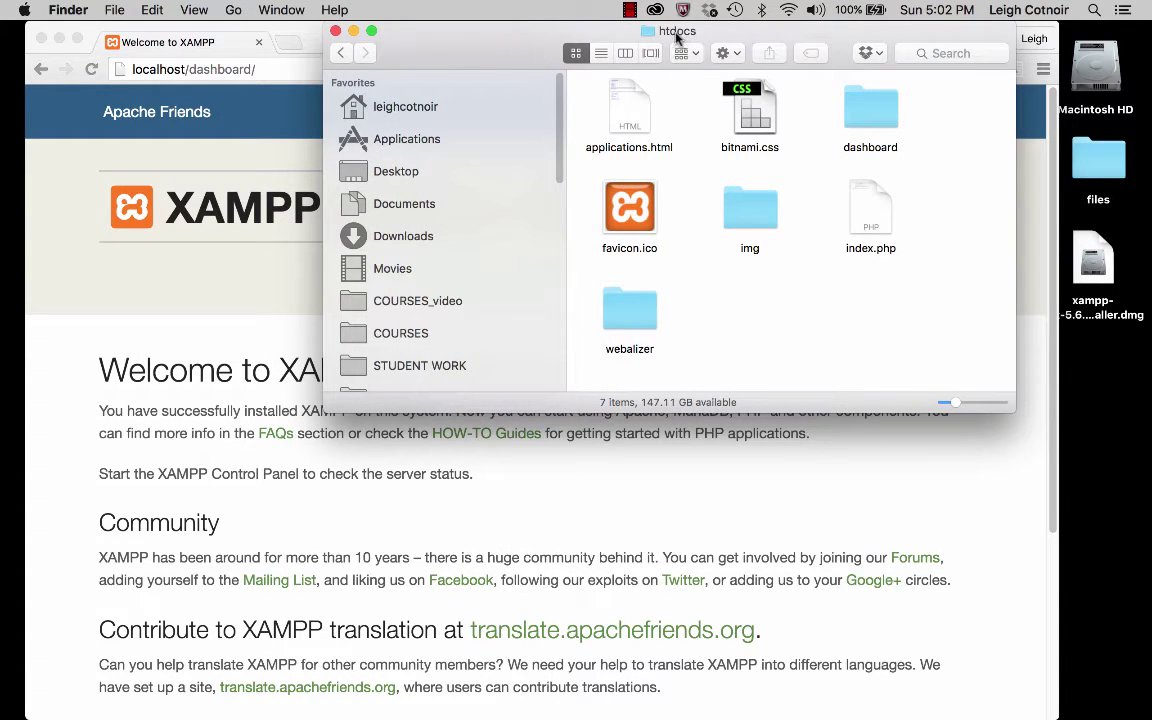
- Highlight localhost in Chrome's address, narrow the browser window and bring the htdocs folder window forward beside it
{"action": "left_click", "coordinate": [147, 70]}
{"action": "double_click", "coordinate": [147, 70]}
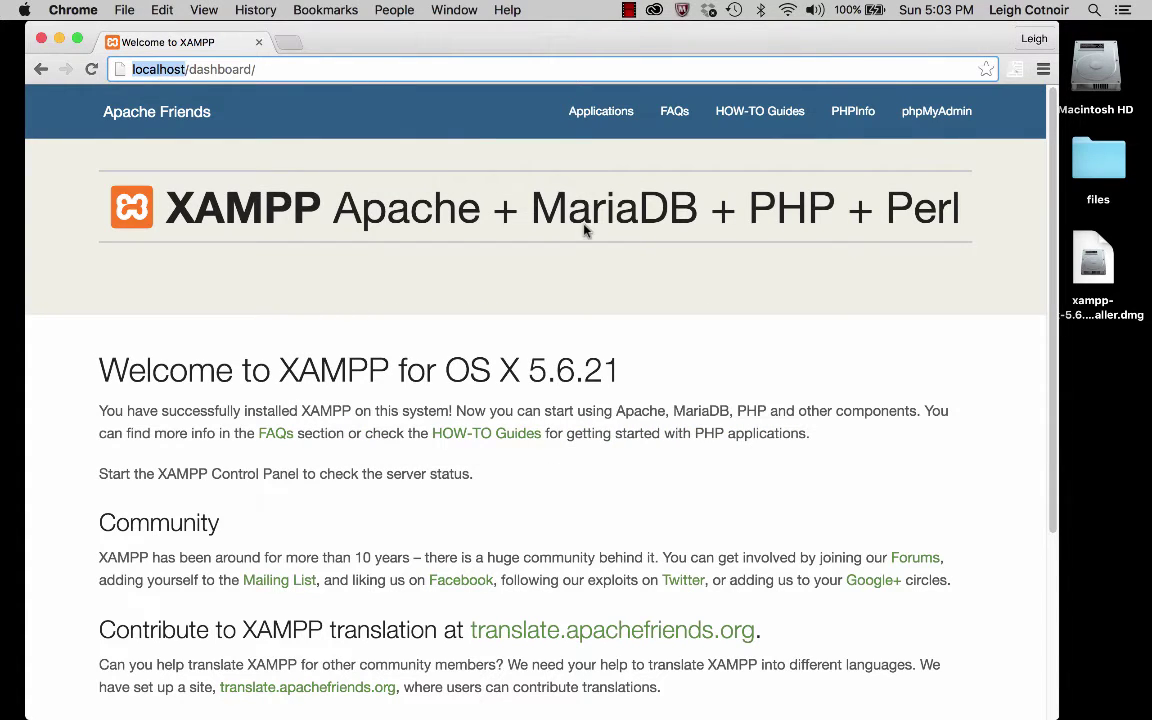
{"action": "left_click_drag", "start_coordinate": [1058, 527], "coordinate": [486, 527]}
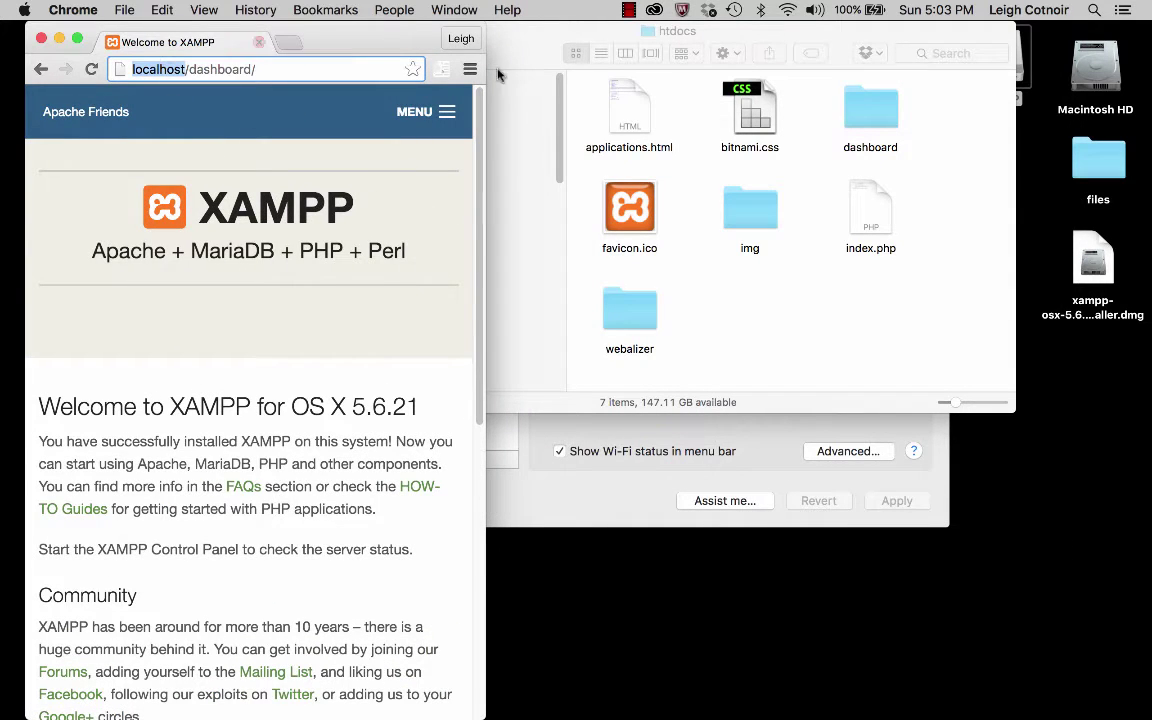
{"action": "left_click", "coordinate": [675, 42]}
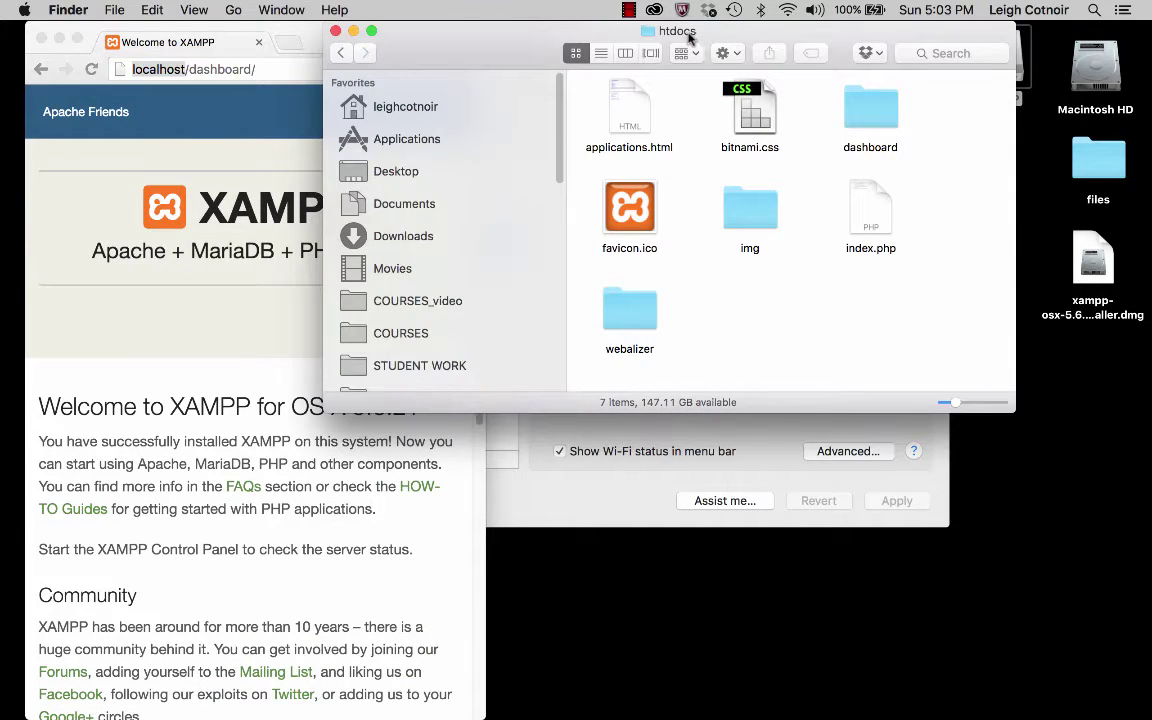
- Show the htdocs contents as a list, move the window off the browser page and briefly preview applications.html
{"action": "left_click", "coordinate": [596, 54]}
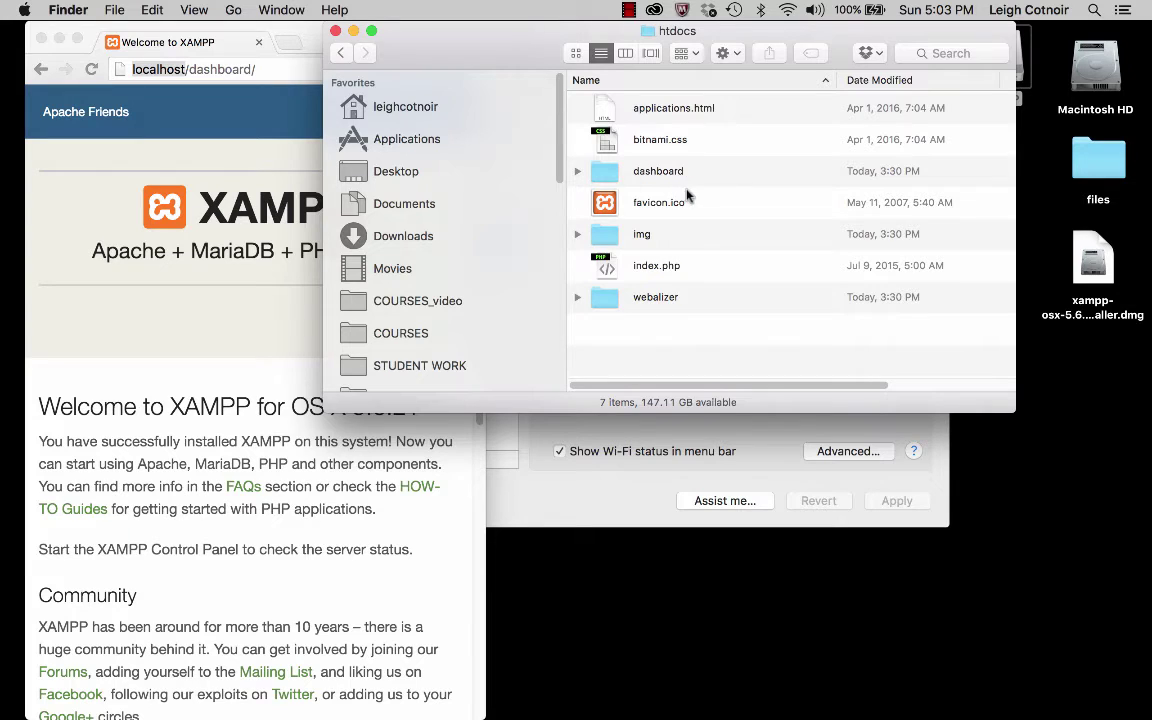
{"action": "left_click", "coordinate": [637, 112]}
{"action": "left_click_drag", "start_coordinate": [489, 36], "coordinate": [623, 36]}
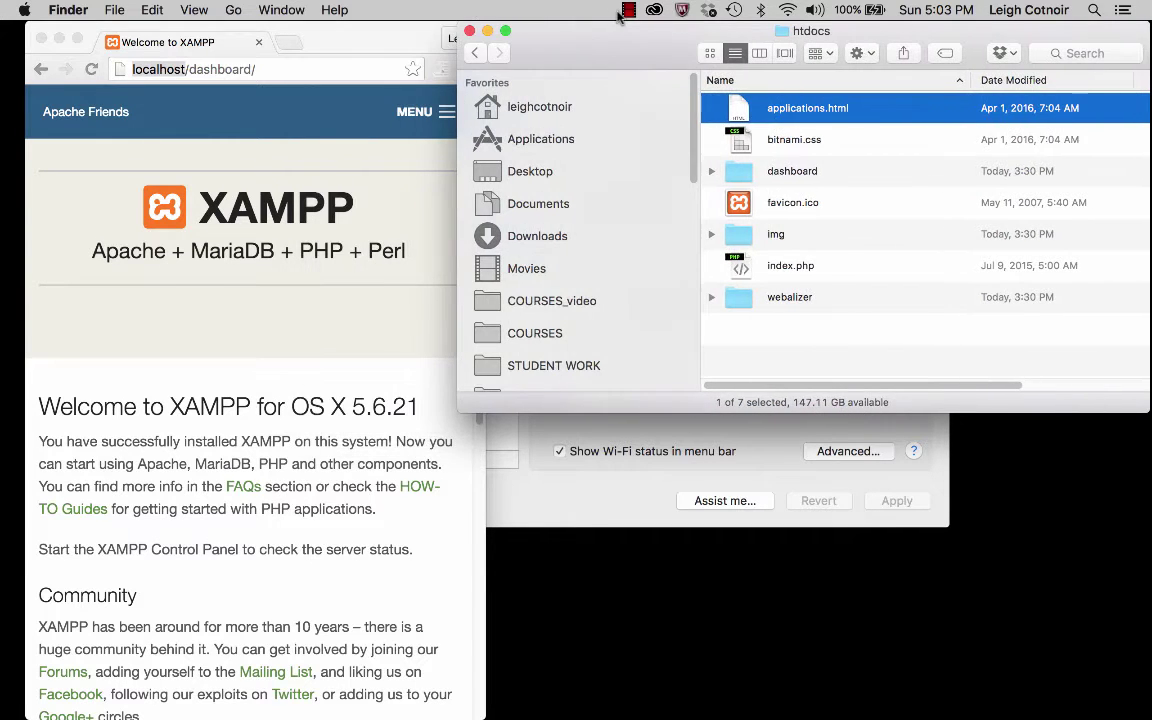
{"action": "key", "text": "space"}
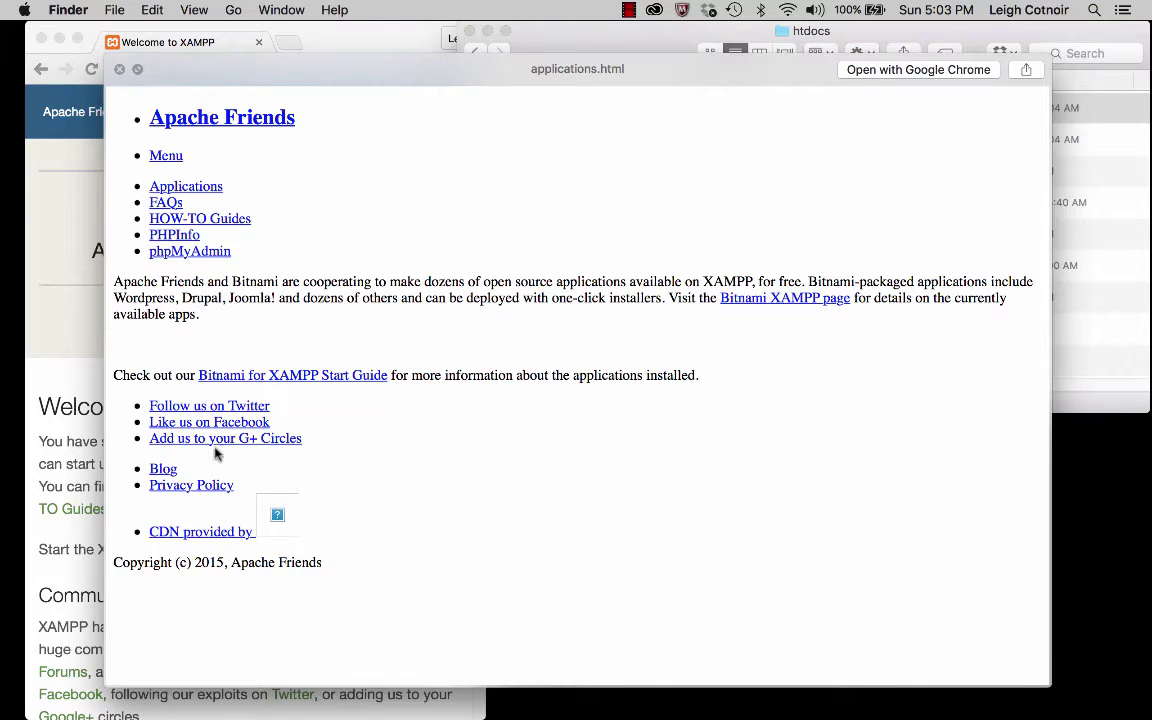
{"action": "key", "text": "space"}
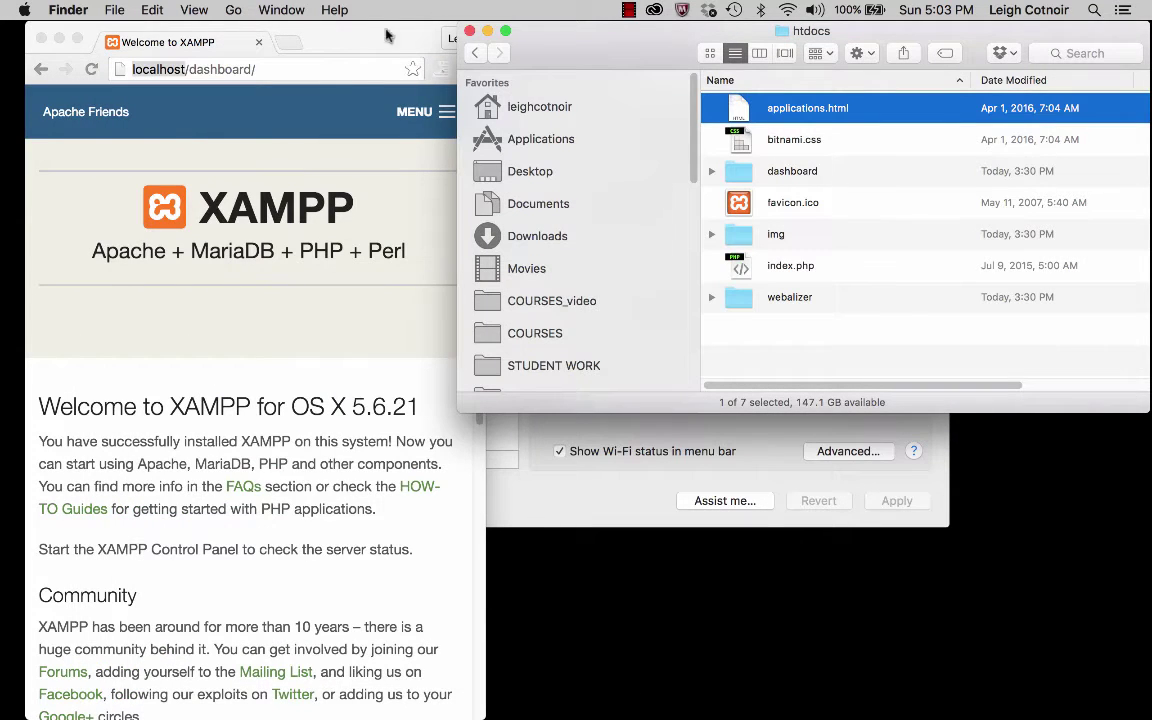
- Switch to Chrome and open the Applications page from the XAMPP dashboard's collapsed site menu
{"action": "left_click", "coordinate": [322, 40]}
{"action": "left_click", "coordinate": [430, 113]}
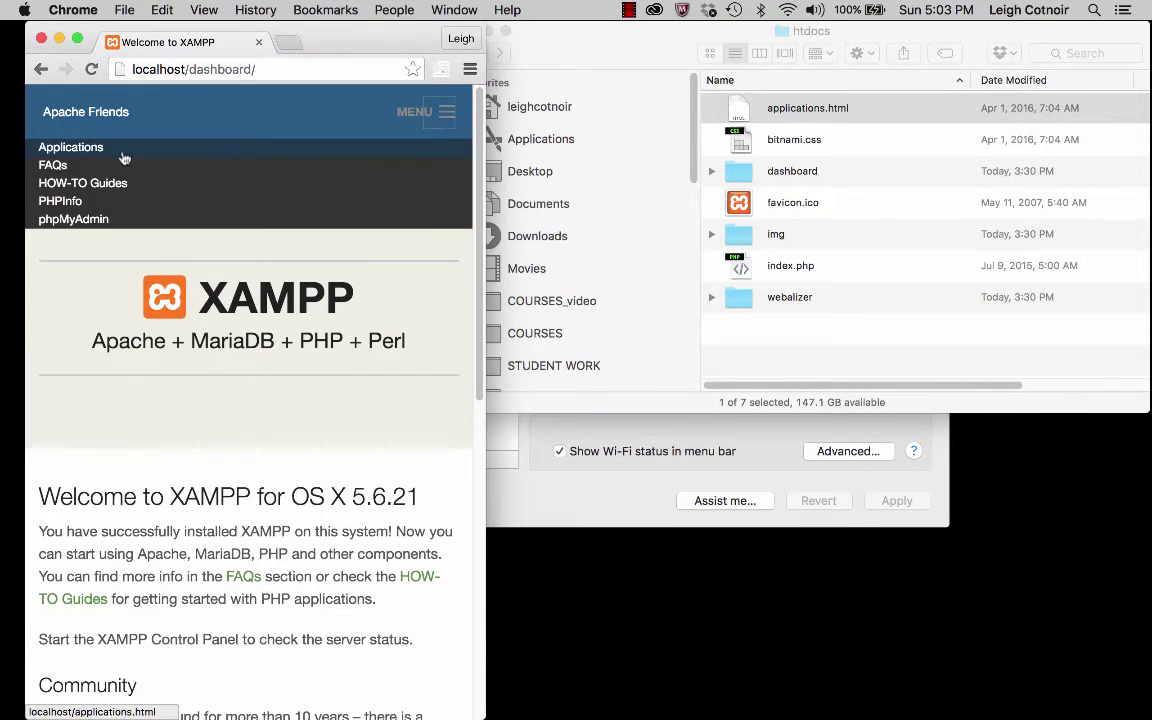
{"action": "left_click", "coordinate": [85, 148]}
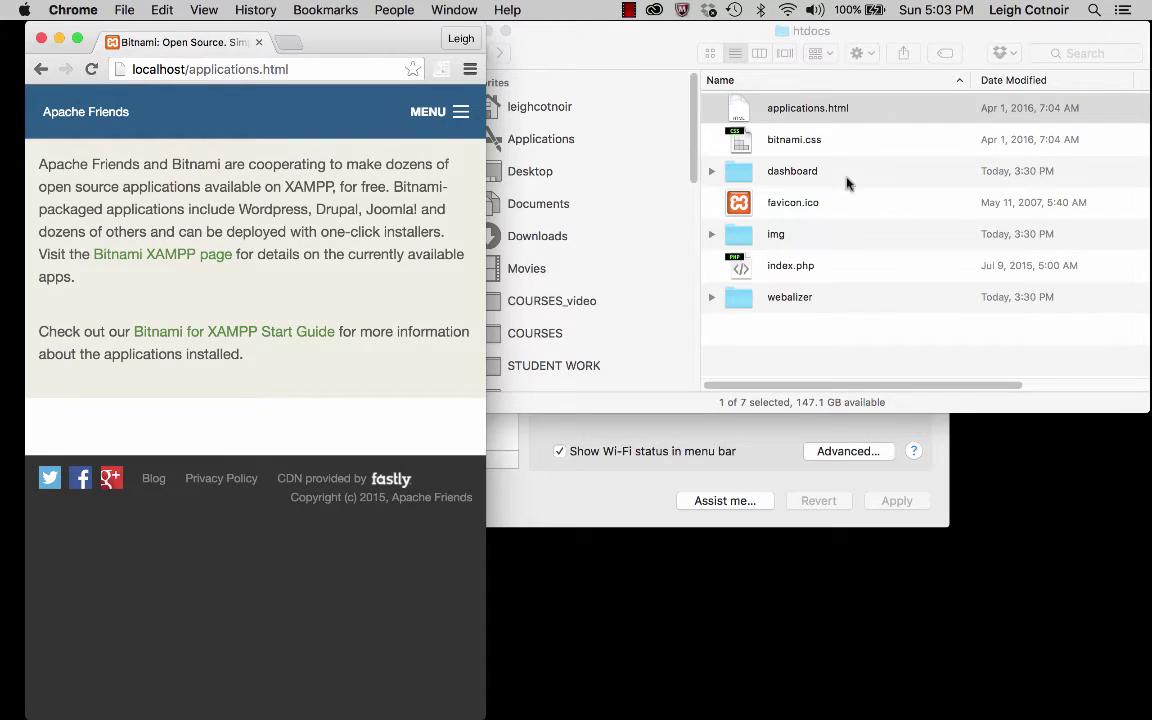
- Return to the htdocs window and examine favicon.ico, the img folder, index.php and the dashboard folder
{"action": "left_click", "coordinate": [806, 145]}
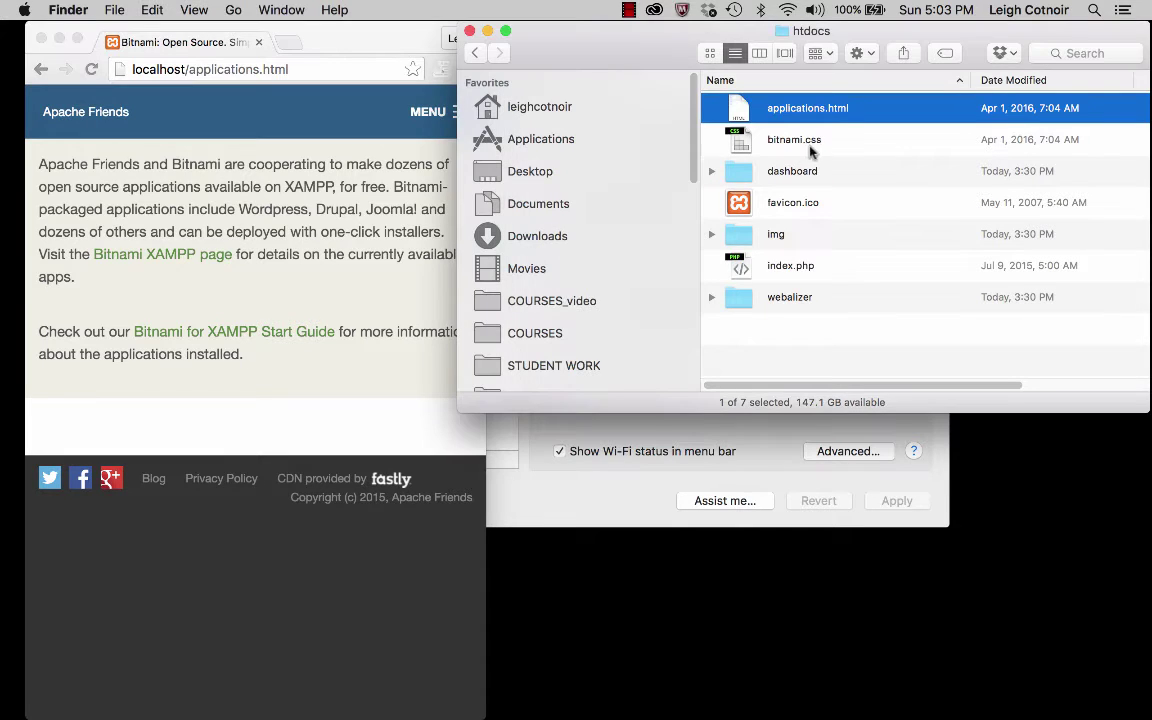
{"action": "left_click", "coordinate": [712, 191]}
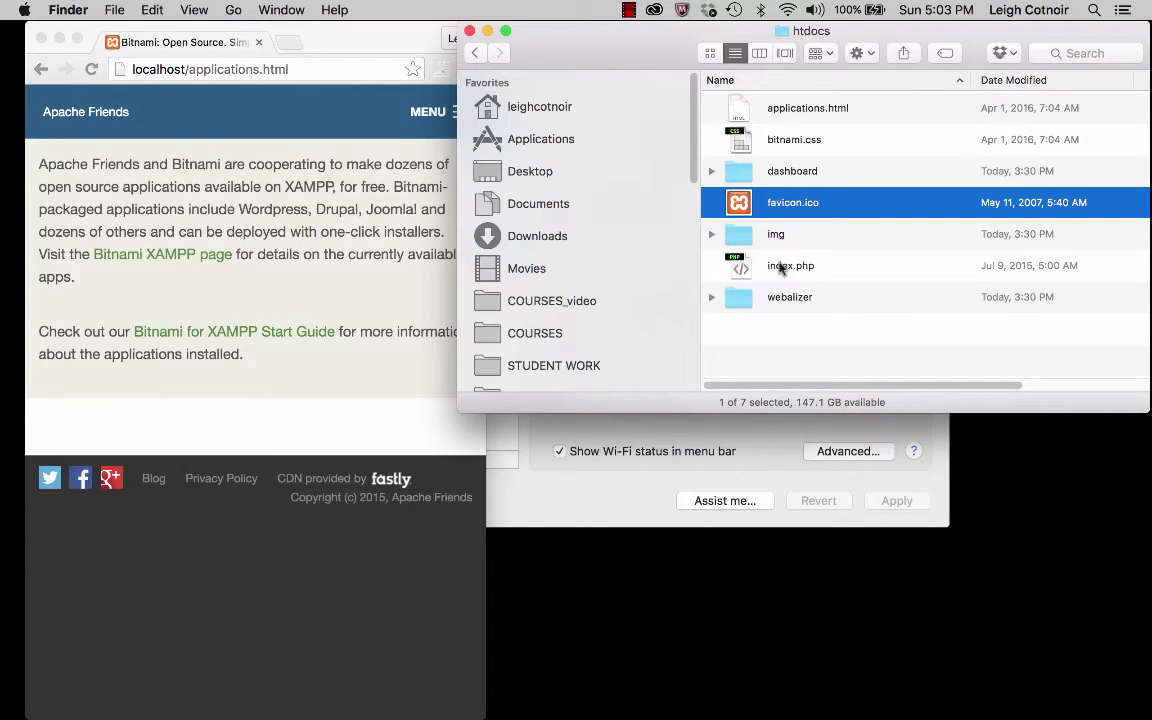
{"action": "left_click", "coordinate": [712, 234]}
{"action": "left_click", "coordinate": [712, 234]}
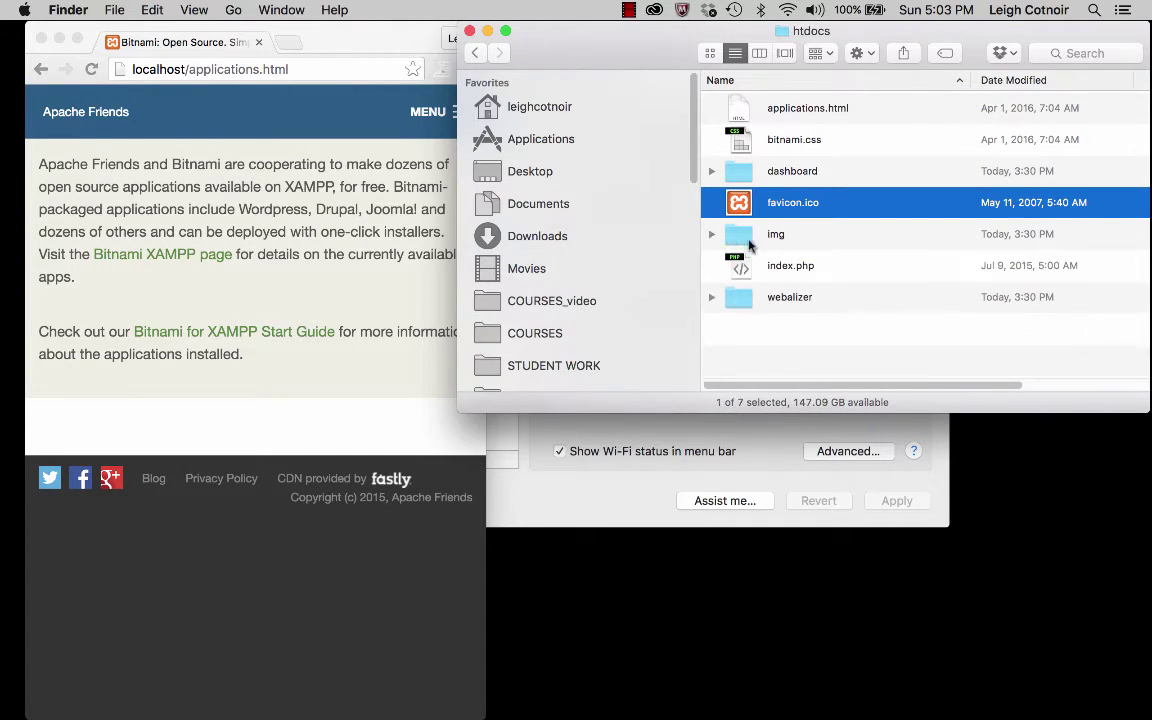
{"action": "left_click", "coordinate": [794, 266]}
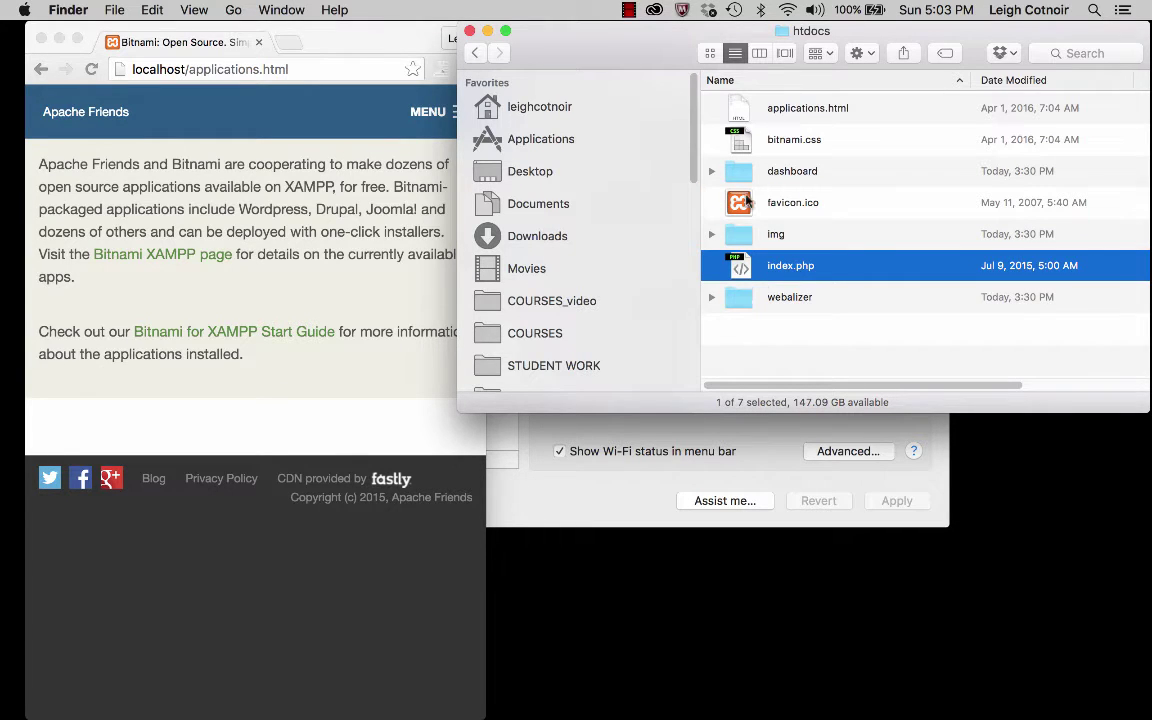
{"action": "left_click", "coordinate": [785, 173]}
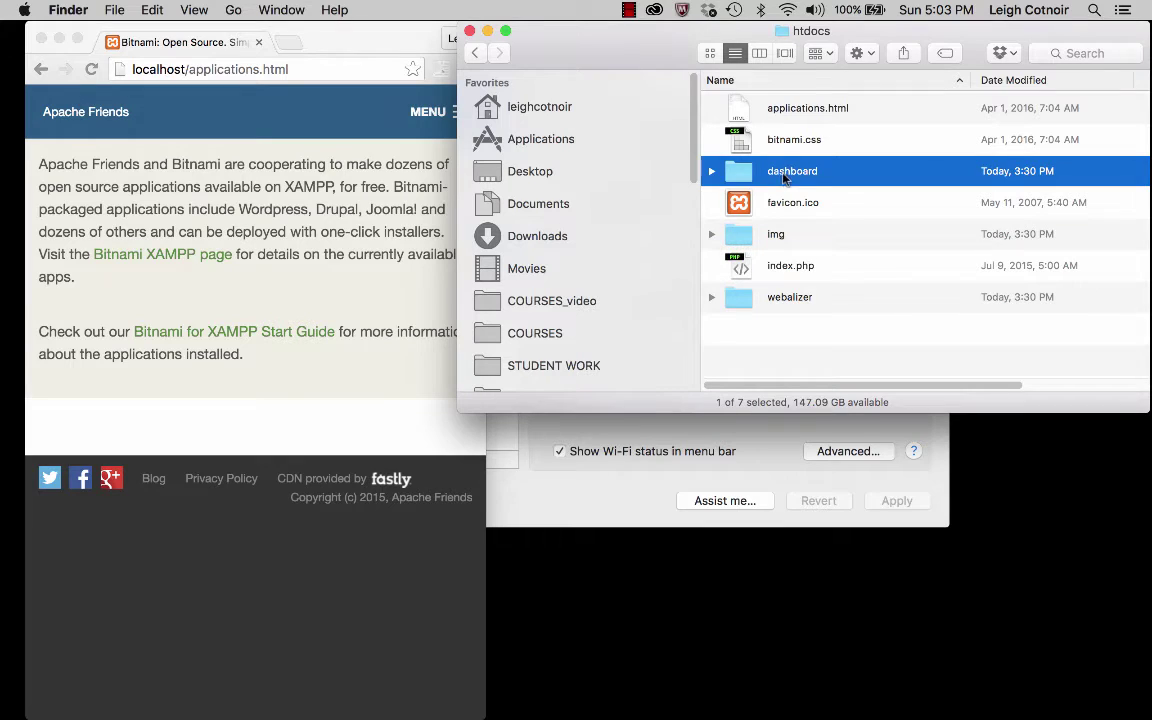
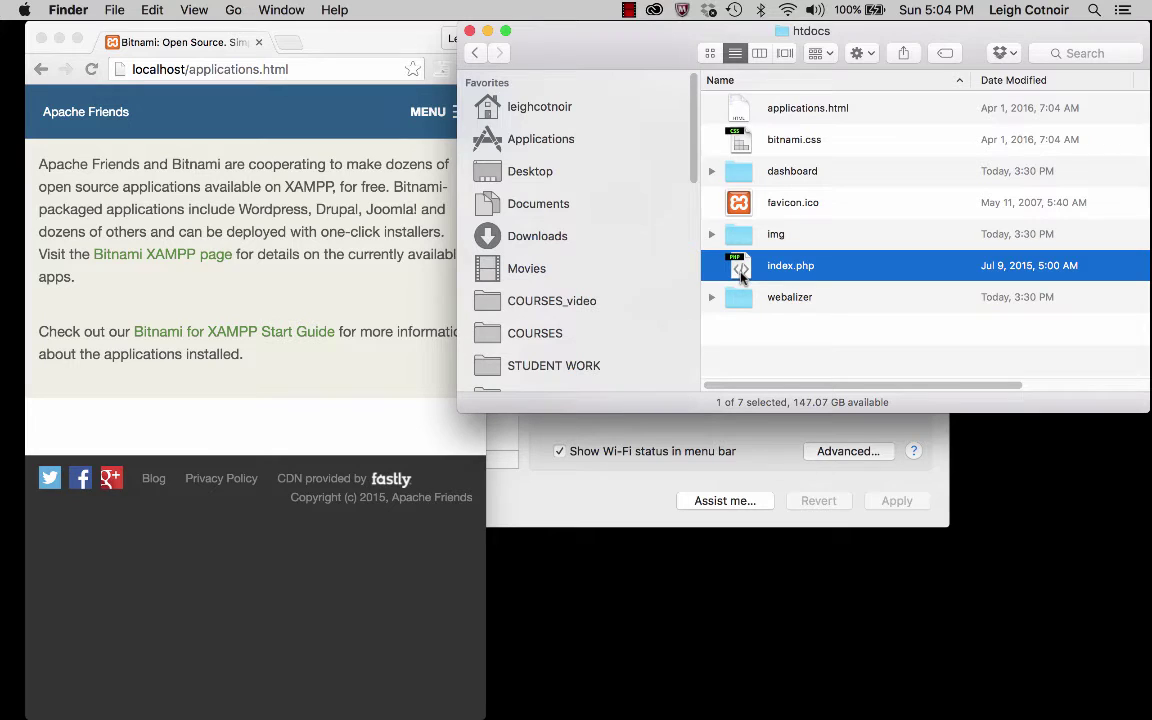
- Open index.php from htdocs in Dreamweaver and choose to view the locked file
{"action": "double_click", "coordinate": [740, 268]}
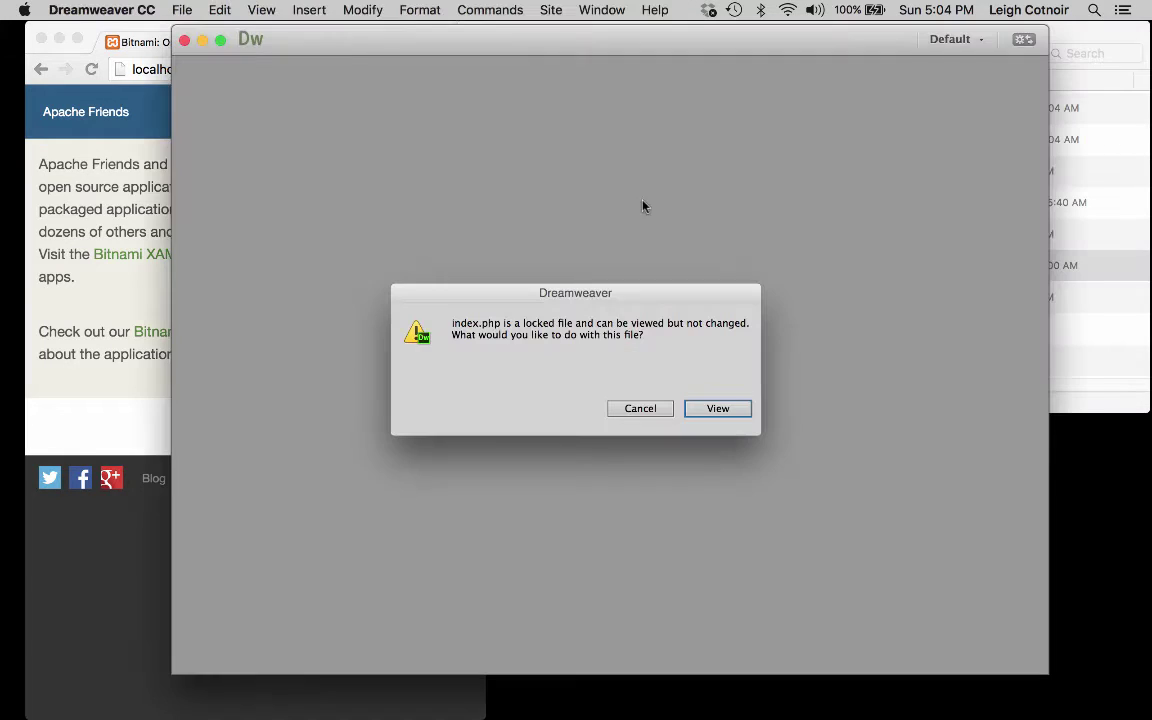
{"action": "left_click_drag", "start_coordinate": [684, 297], "coordinate": [690, 222]}
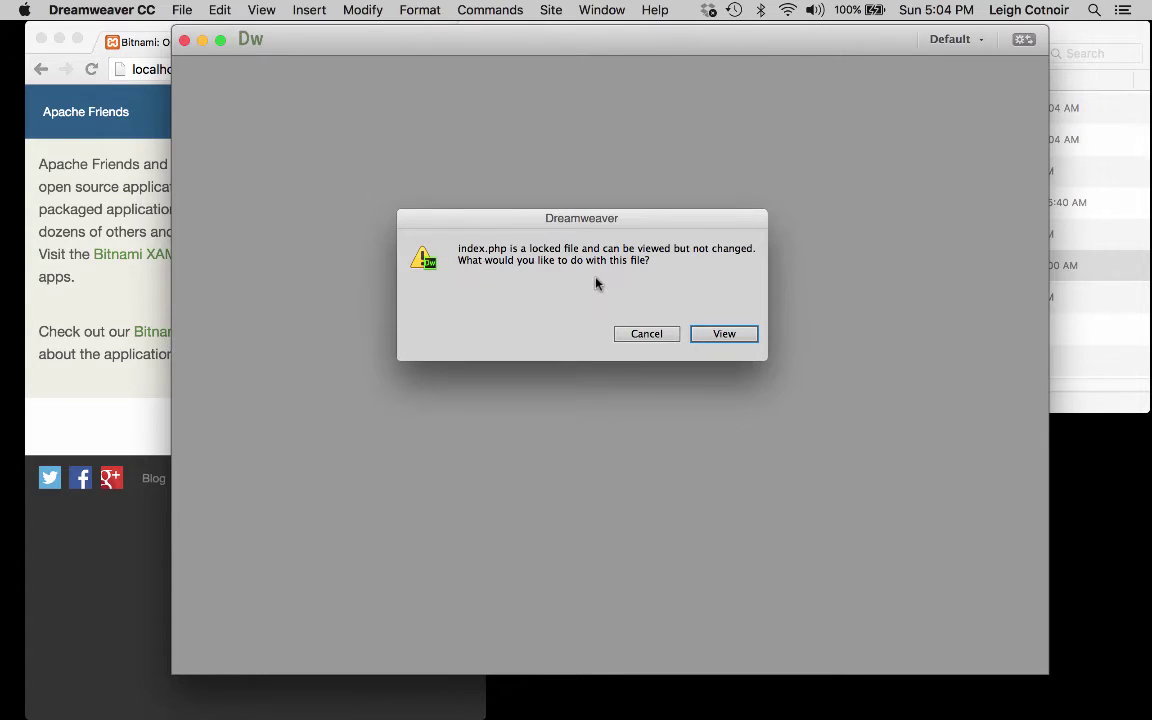
{"action": "left_click", "coordinate": [737, 339]}
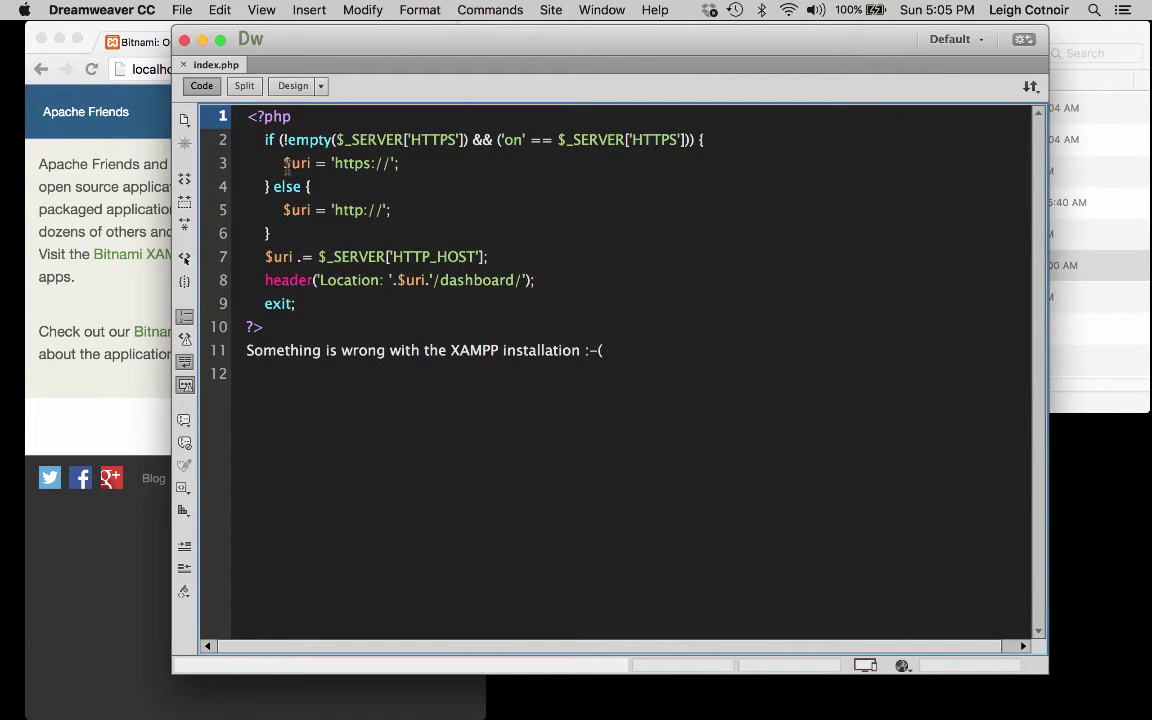
- Examine the PHP block in index.php, highlighting the whole block and the redirect code on lines 2 to 8
{"action": "left_click_drag", "start_coordinate": [264, 140], "coordinate": [579, 273]}
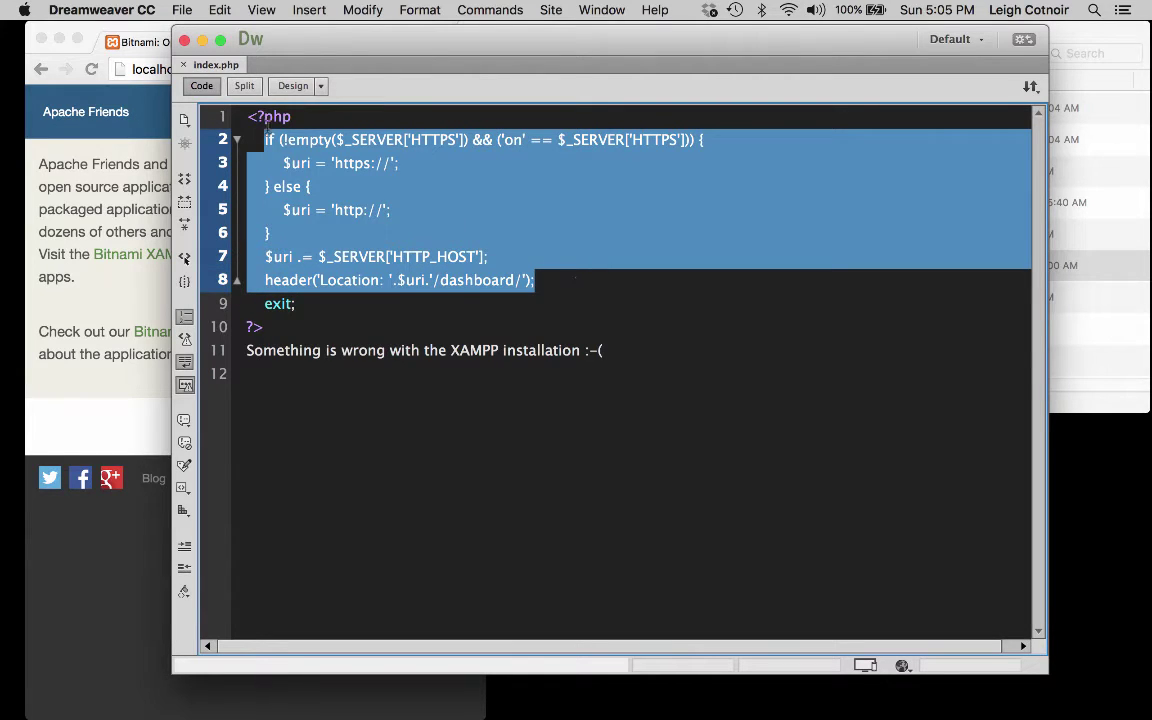
{"action": "left_click_drag", "start_coordinate": [246, 116], "coordinate": [287, 316]}
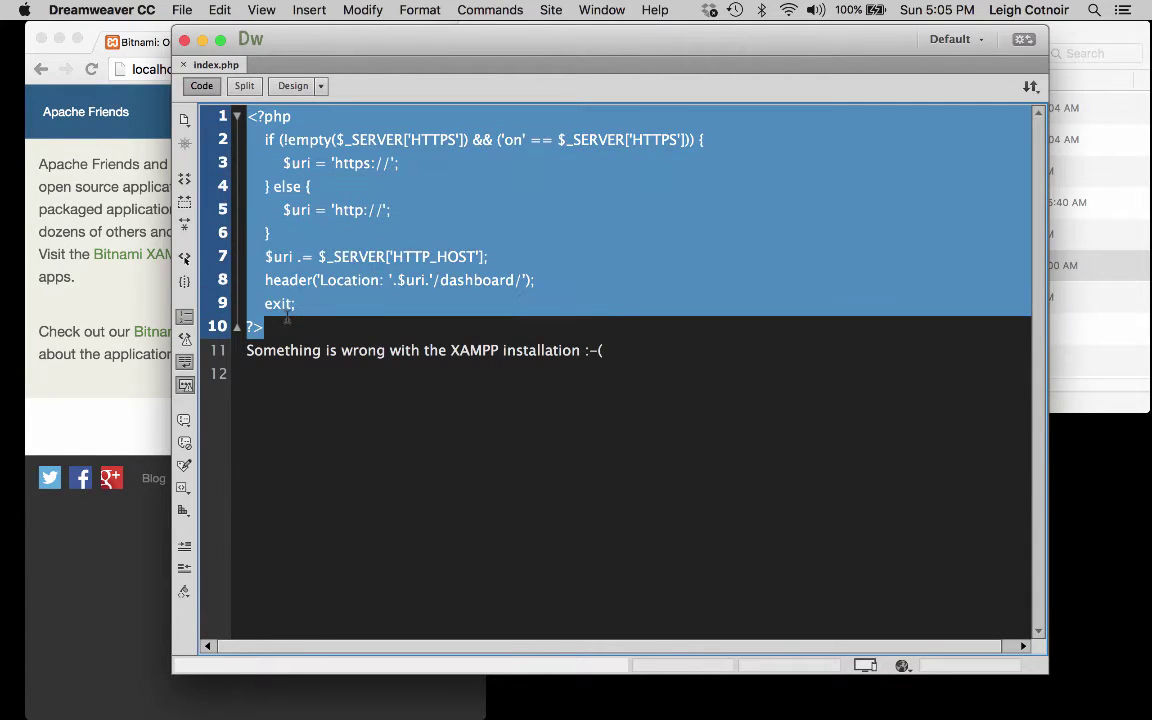
{"action": "left_click", "coordinate": [383, 236]}
{"action": "left_click_drag", "start_coordinate": [264, 140], "coordinate": [546, 281]}
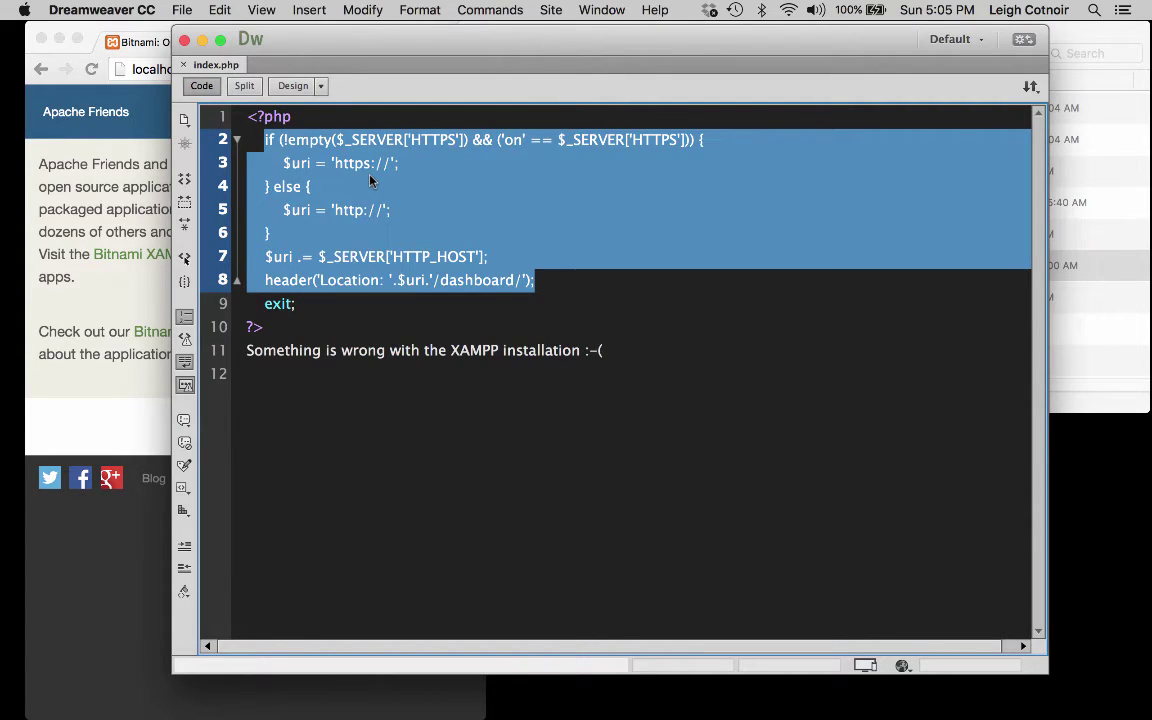
- Examine the redirect on line 8, highlighting header, Location and the uri variable in turn
{"action": "left_click", "coordinate": [360, 281]}
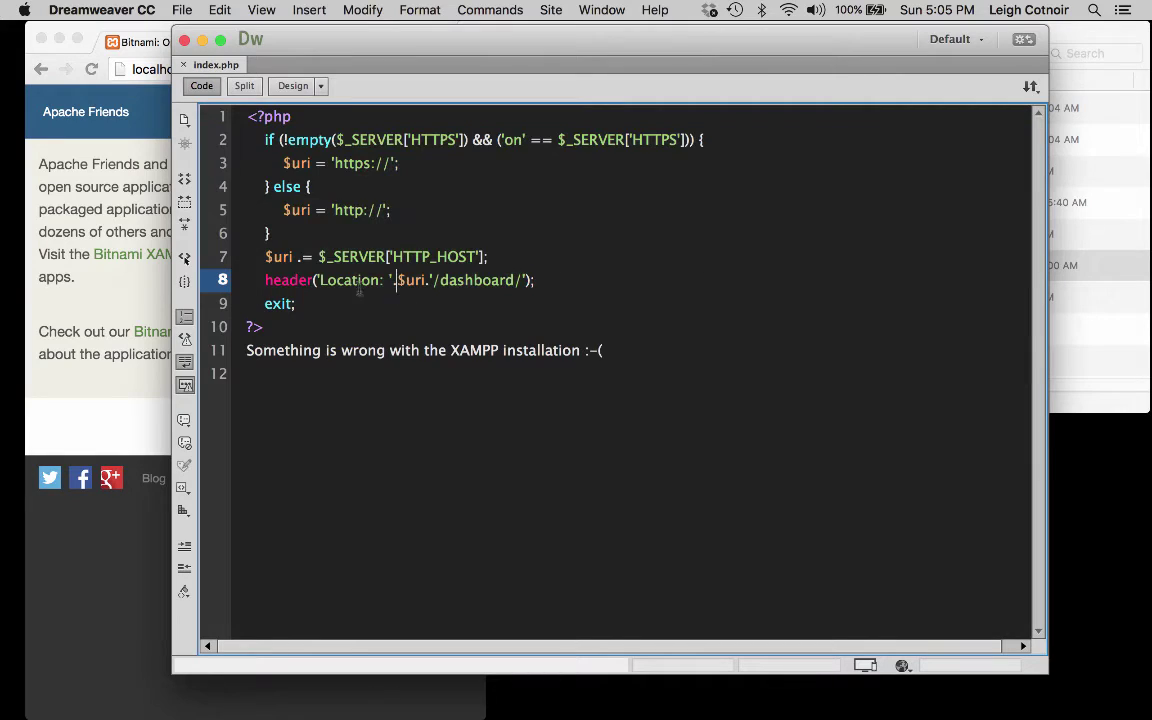
{"action": "double_click", "coordinate": [283, 280]}
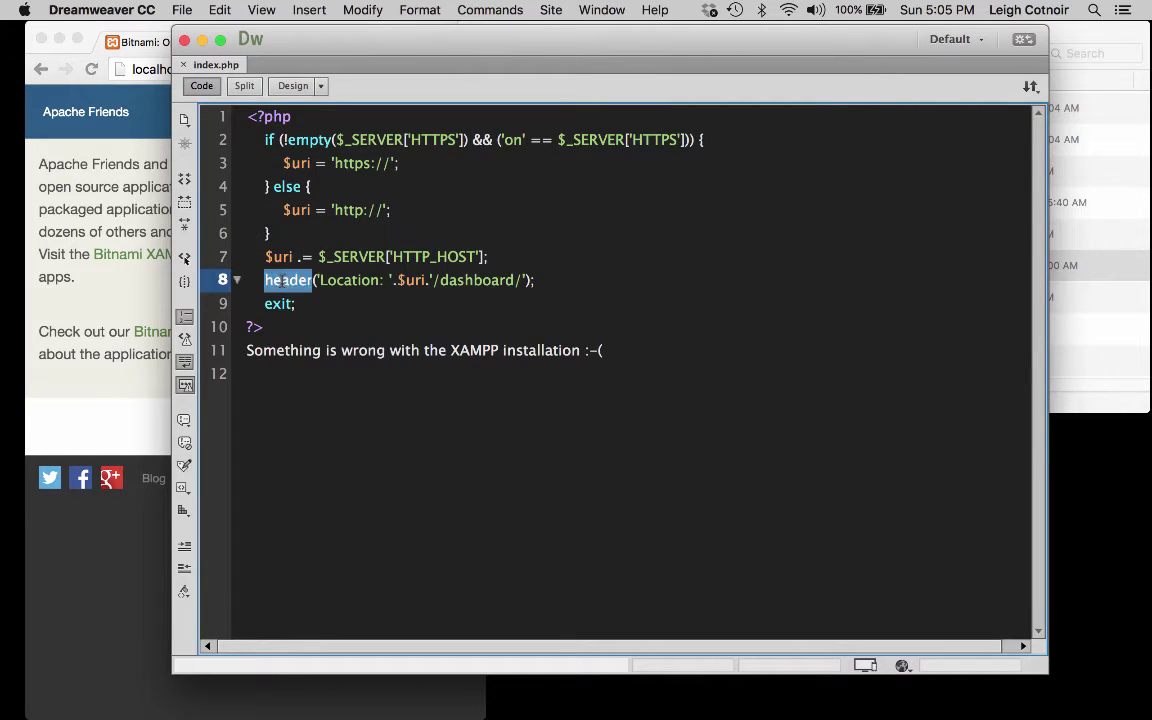
{"action": "double_click", "coordinate": [346, 280]}
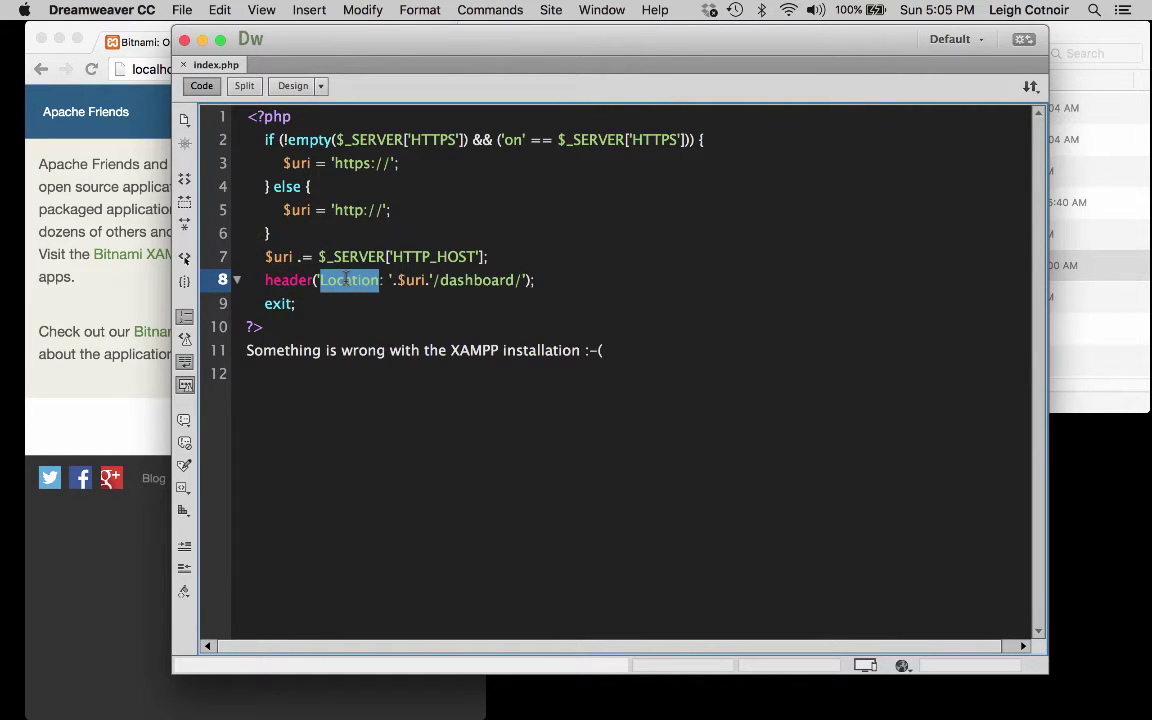
{"action": "left_click", "coordinate": [408, 280]}
{"action": "double_click", "coordinate": [412, 280]}
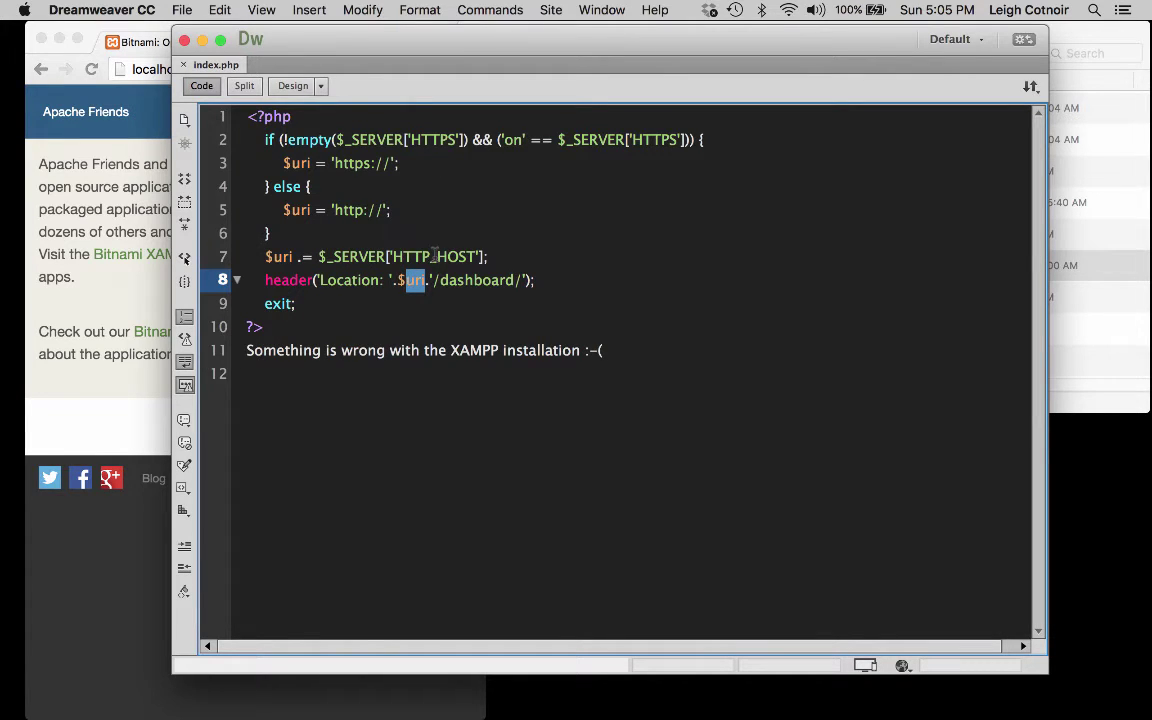
- Highlight the dashboard path and the whole redirect statement on line 8, and close the index.php code window
{"action": "double_click", "coordinate": [468, 281]}
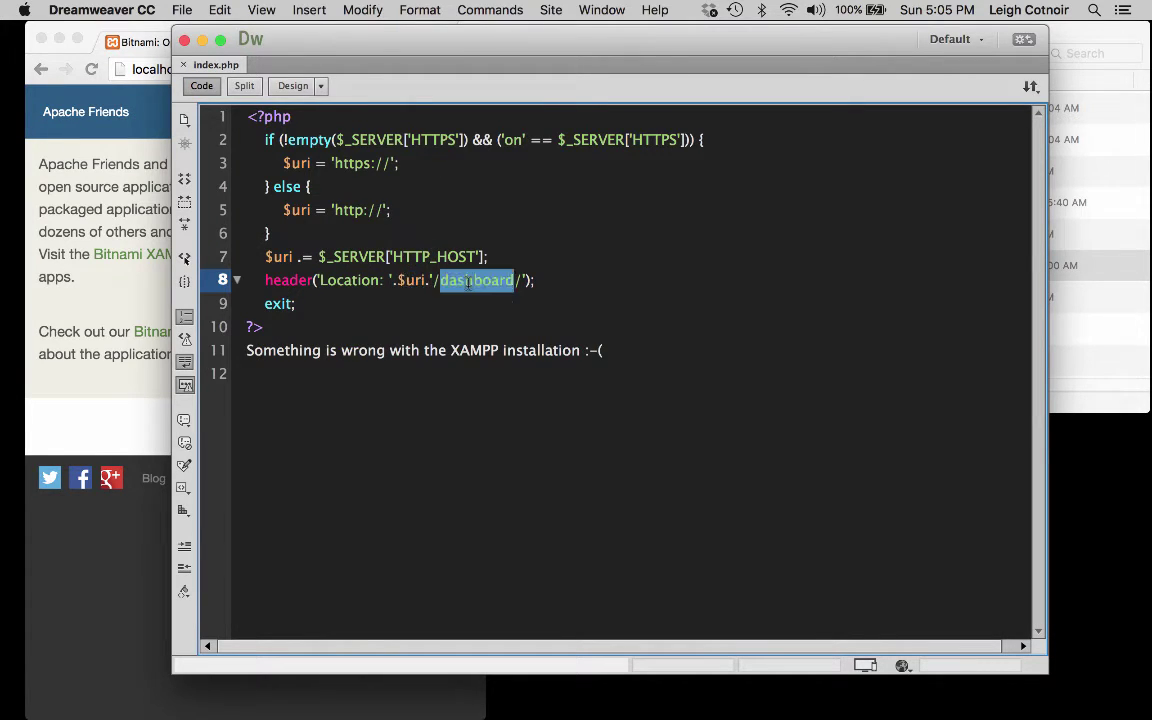
{"action": "left_click_drag", "start_coordinate": [264, 280], "coordinate": [611, 287]}
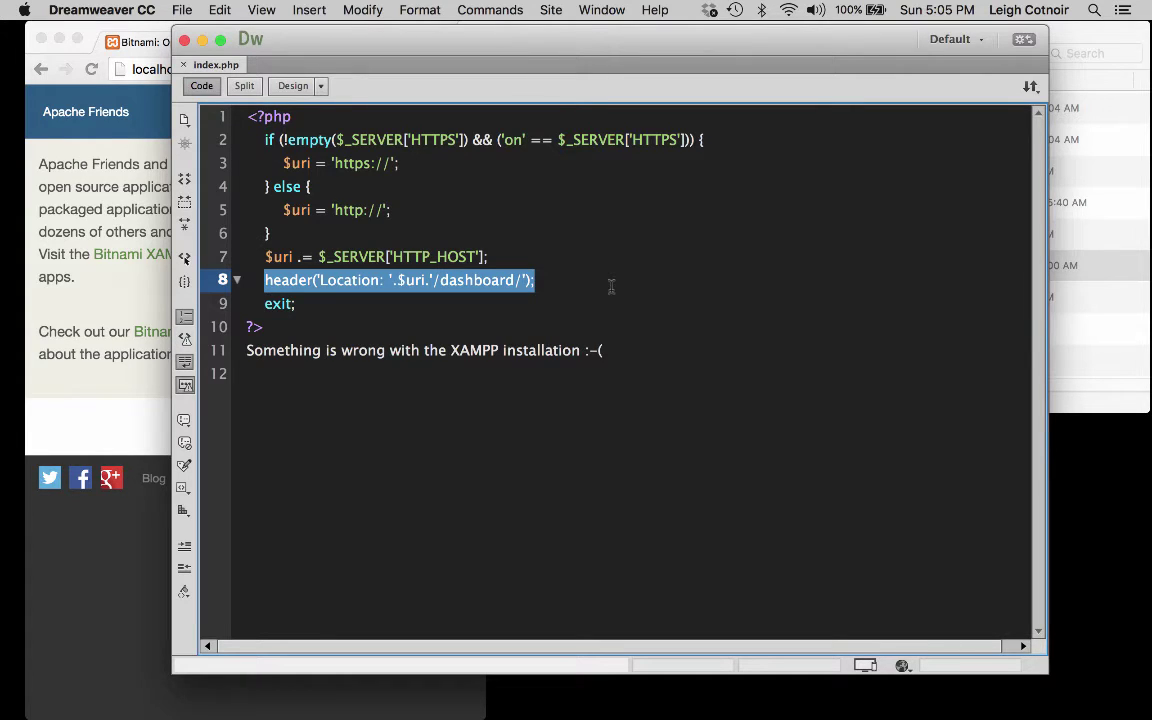
{"action": "left_click", "coordinate": [184, 41]}
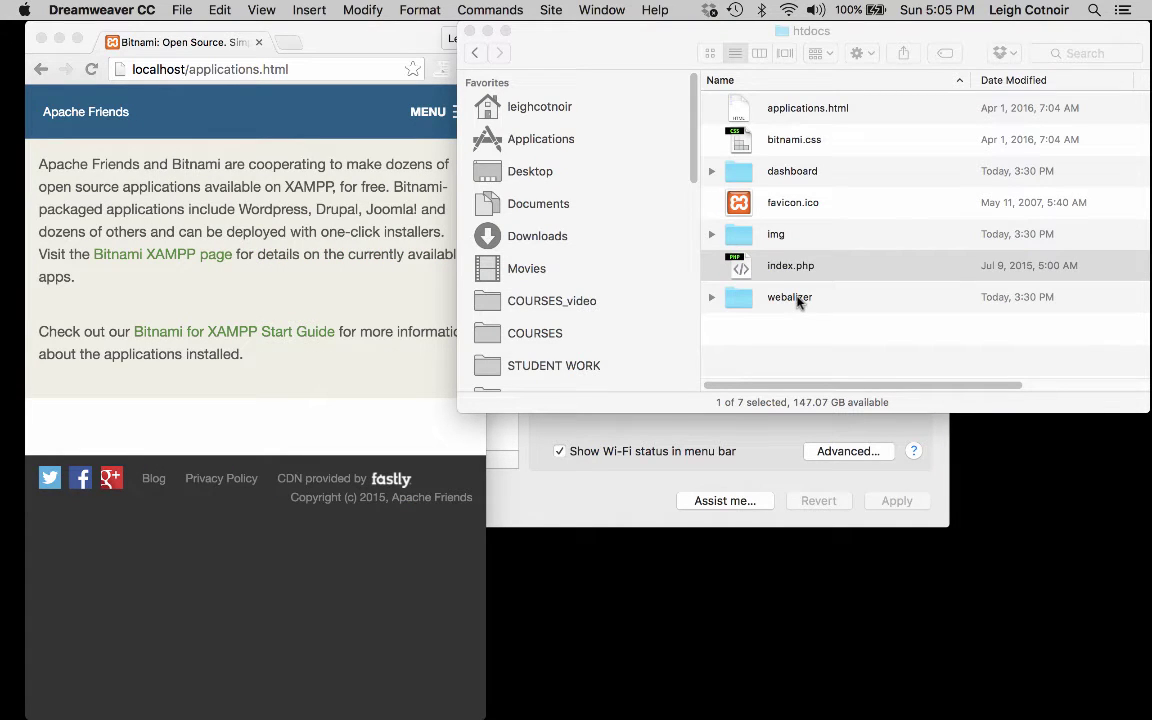
- Show the file information for index.php in htdocs and place its window beside the file list
{"action": "left_click", "coordinate": [740, 268]}
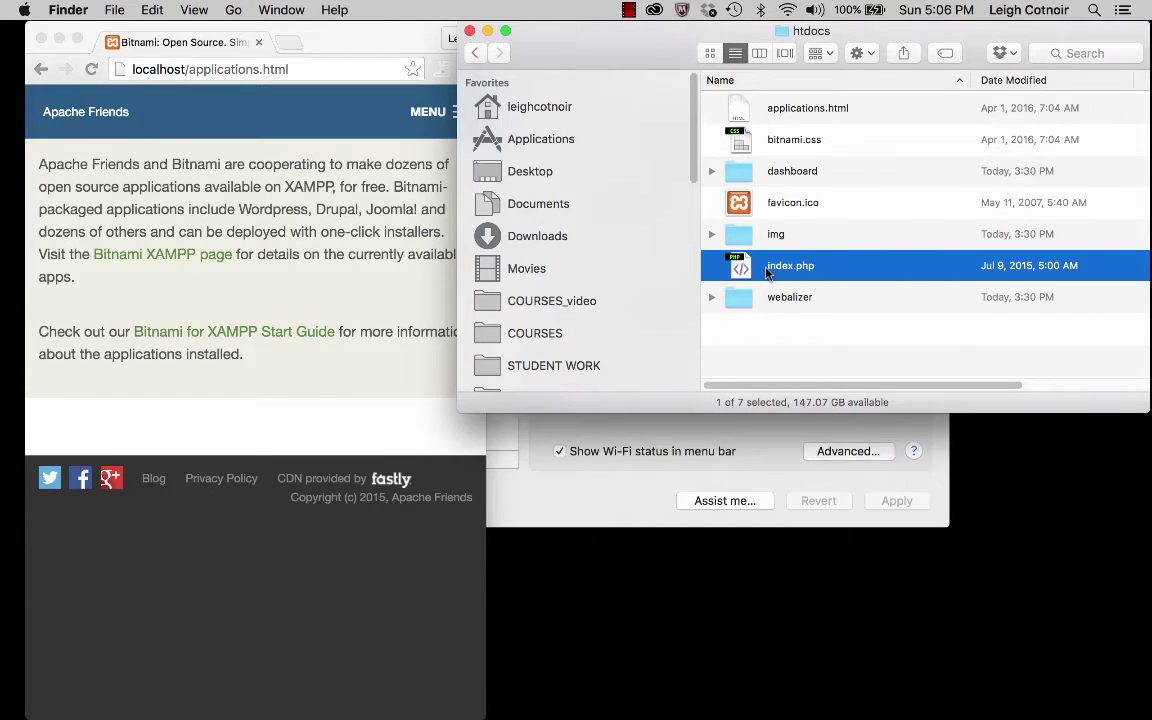
{"action": "right_click", "coordinate": [742, 266]}
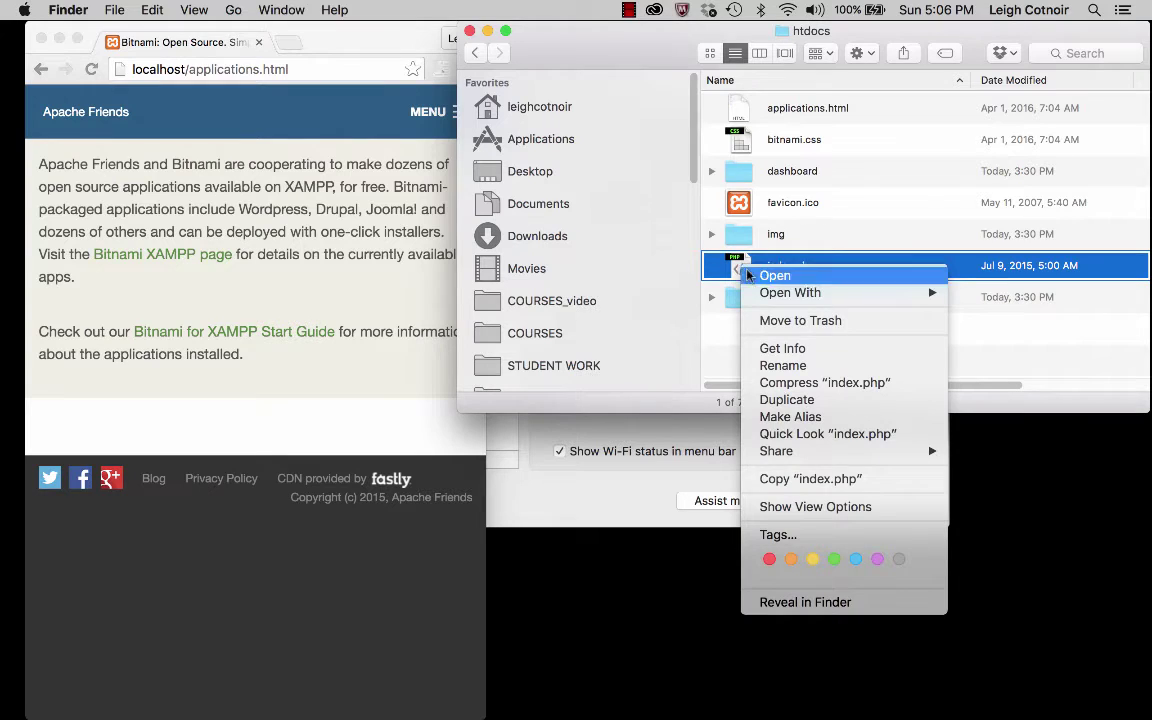
{"action": "left_click", "coordinate": [782, 346]}
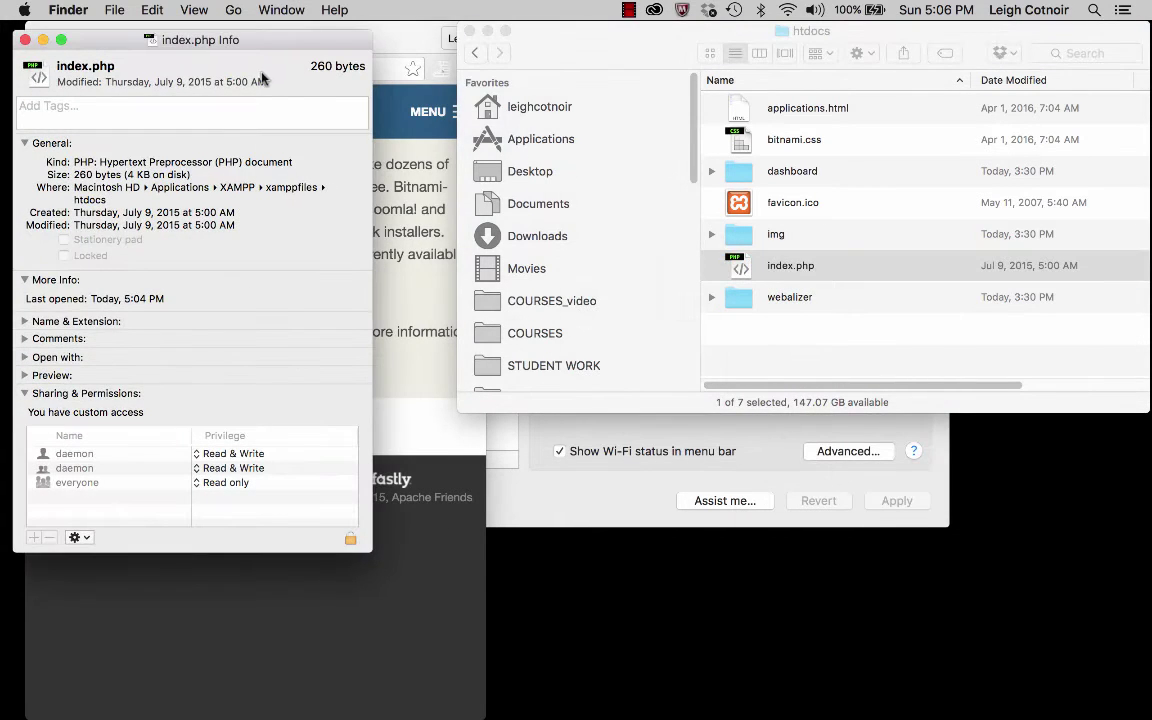
{"action": "left_click_drag", "start_coordinate": [213, 36], "coordinate": [452, 6]}
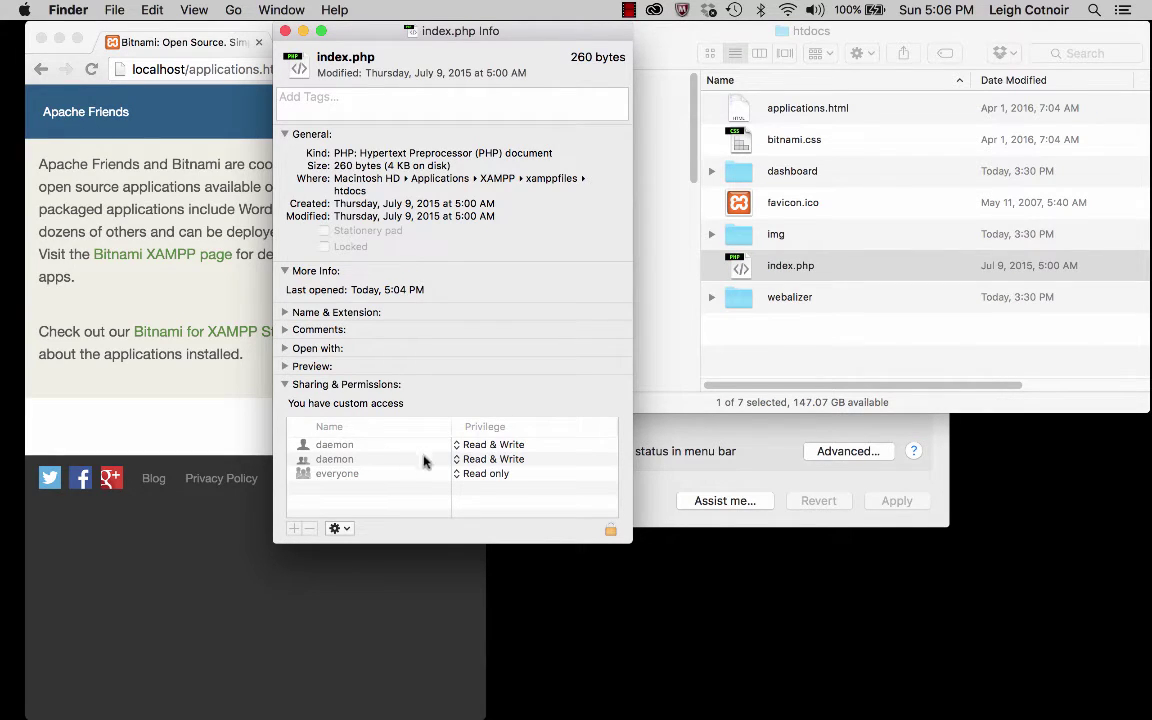
- Unlock the permissions of index.php with the account password, set everyone's privilege to Read & Write and close the file information
{"action": "left_click", "coordinate": [609, 532]}
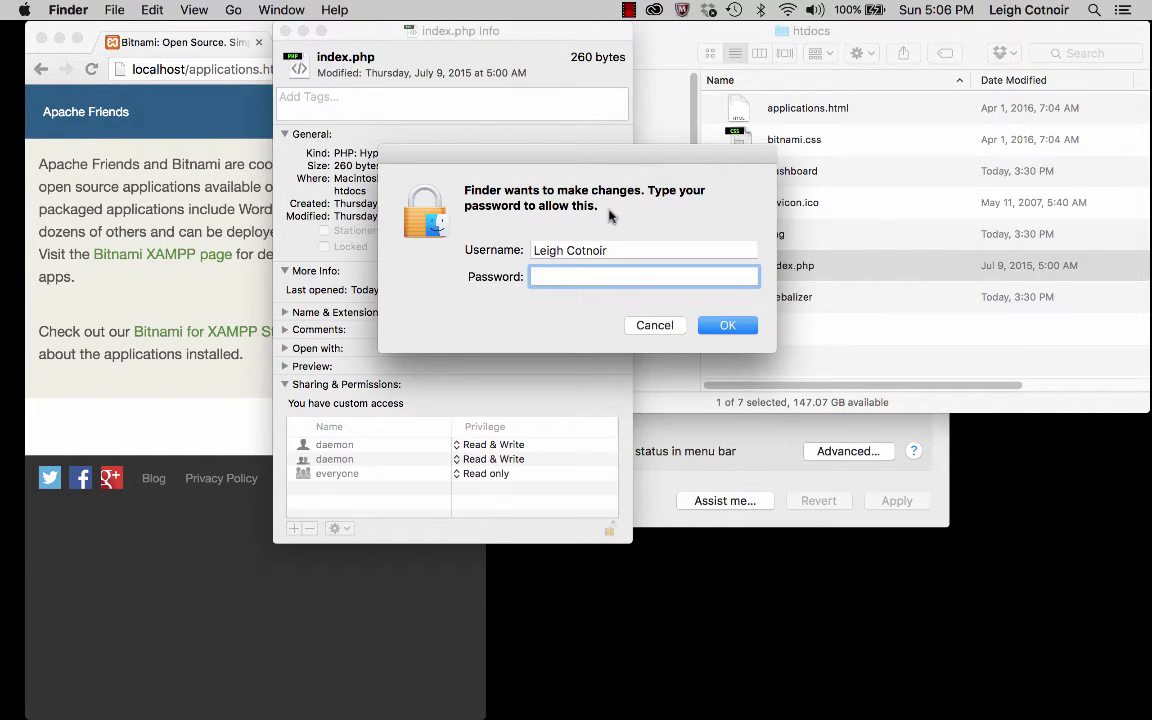
{"action": "type", "text": "••••••"}
{"action": "key", "text": "Return"}
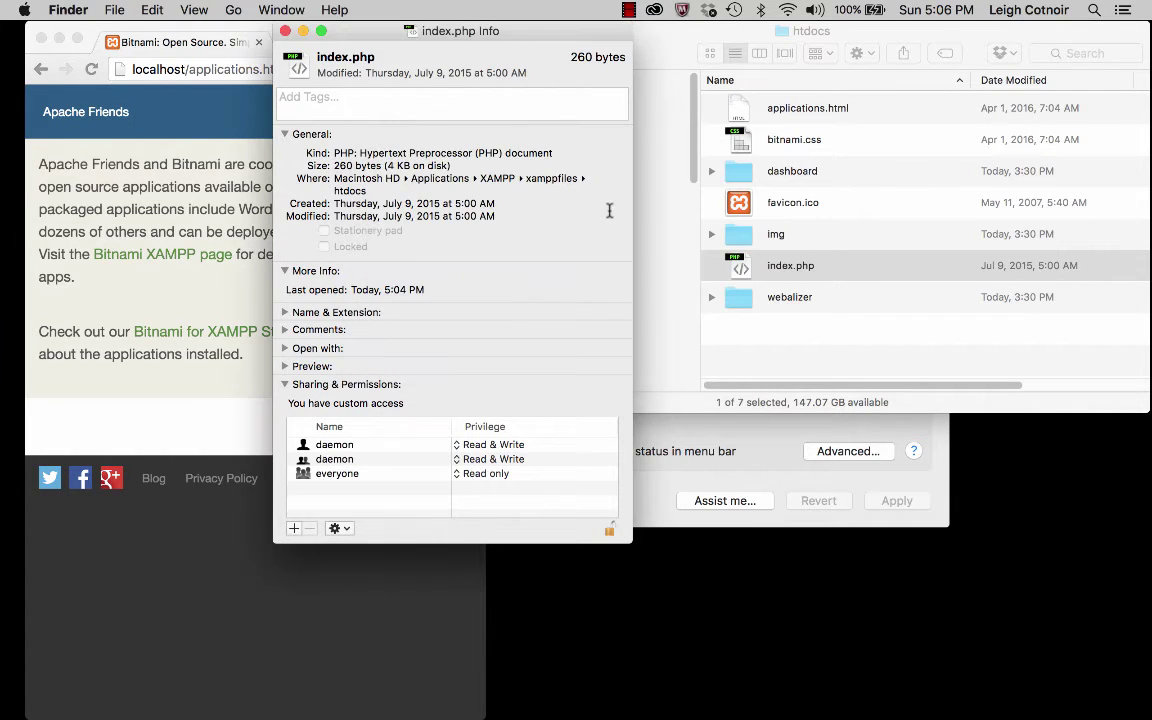
{"action": "left_click", "coordinate": [480, 473]}
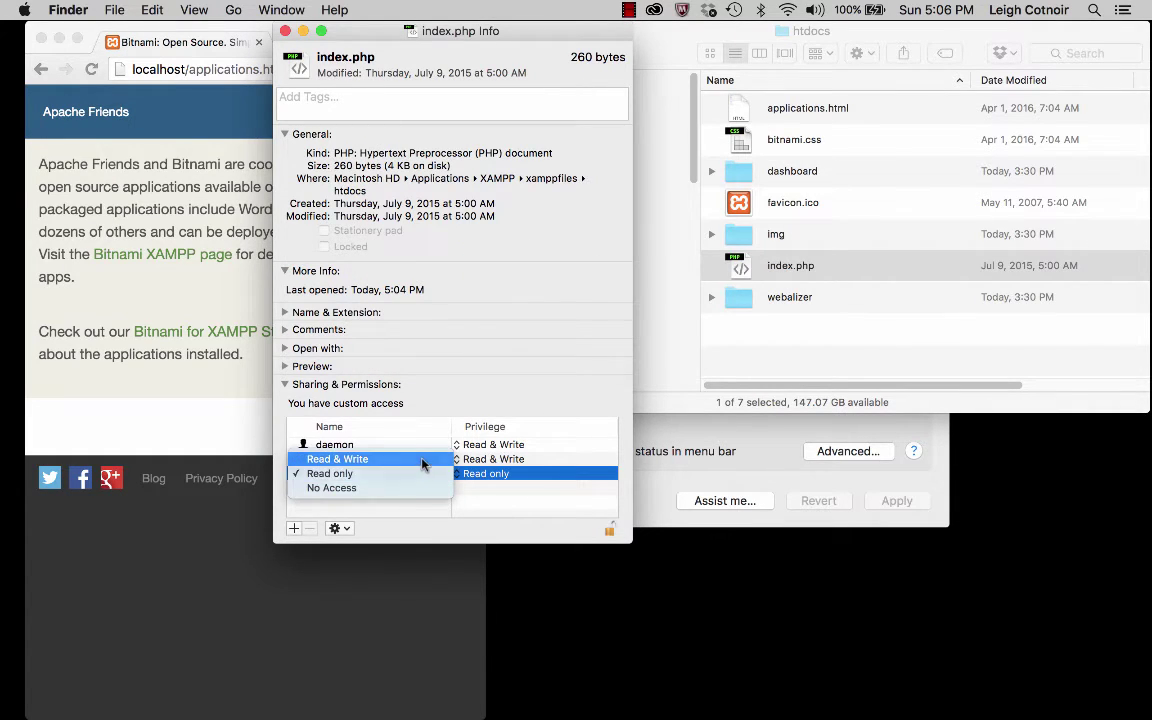
{"action": "left_click", "coordinate": [432, 458]}
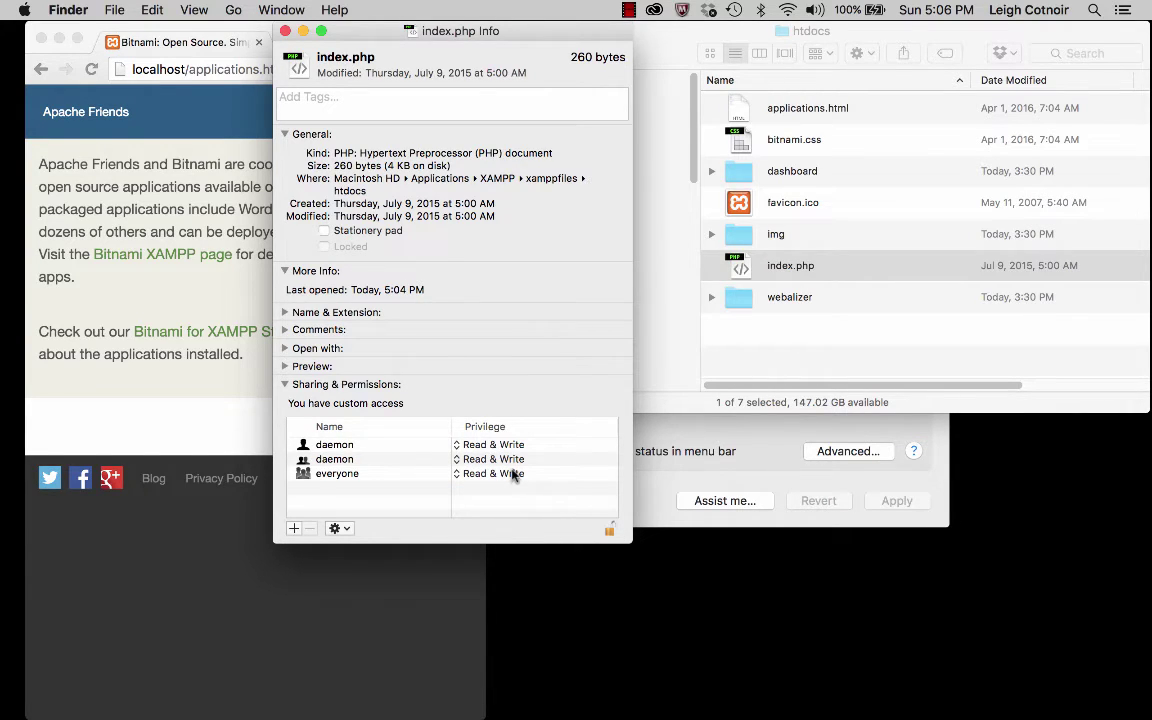
{"action": "left_click", "coordinate": [285, 31]}
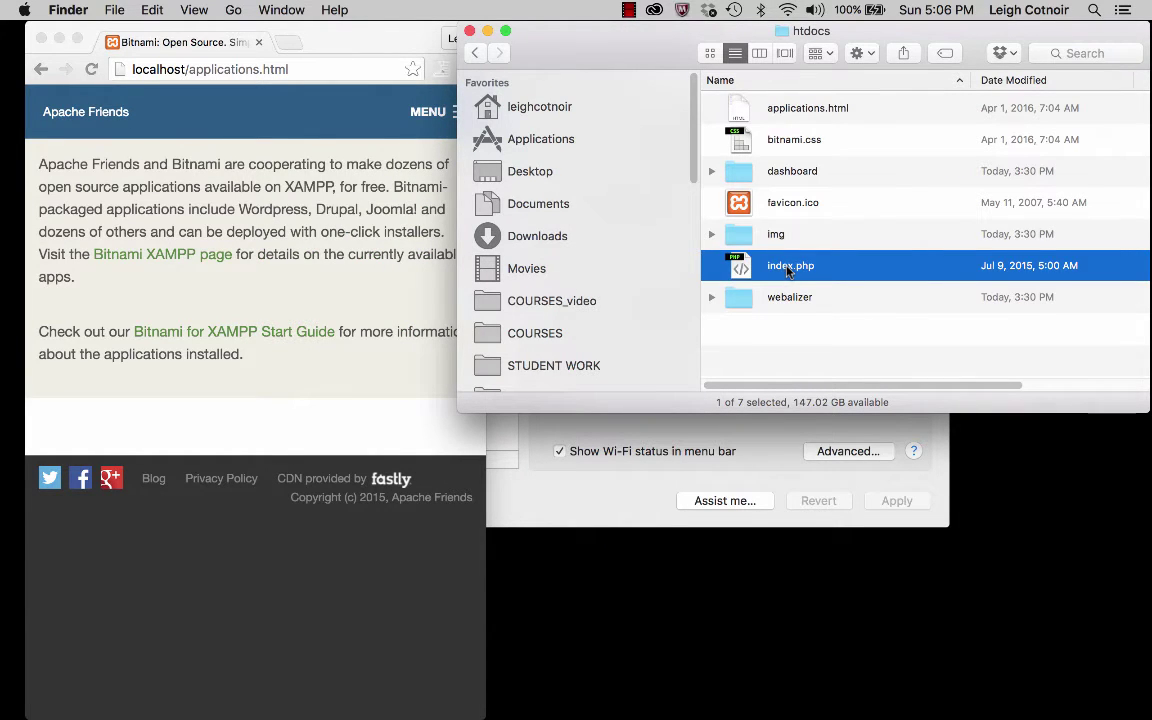
- Rename index.php in htdocs as index-original.php
{"action": "left_click", "coordinate": [788, 268]}
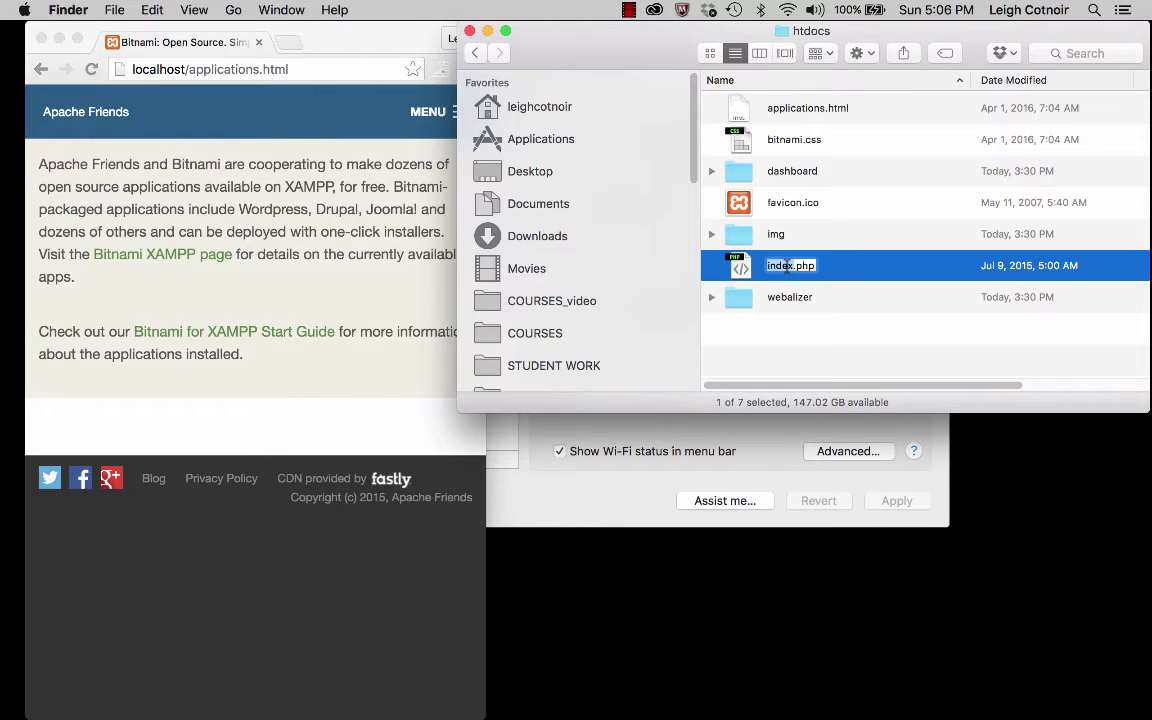
{"action": "key", "text": "Right"}
{"action": "type", "text": "-original"}
{"action": "key", "text": "Return"}
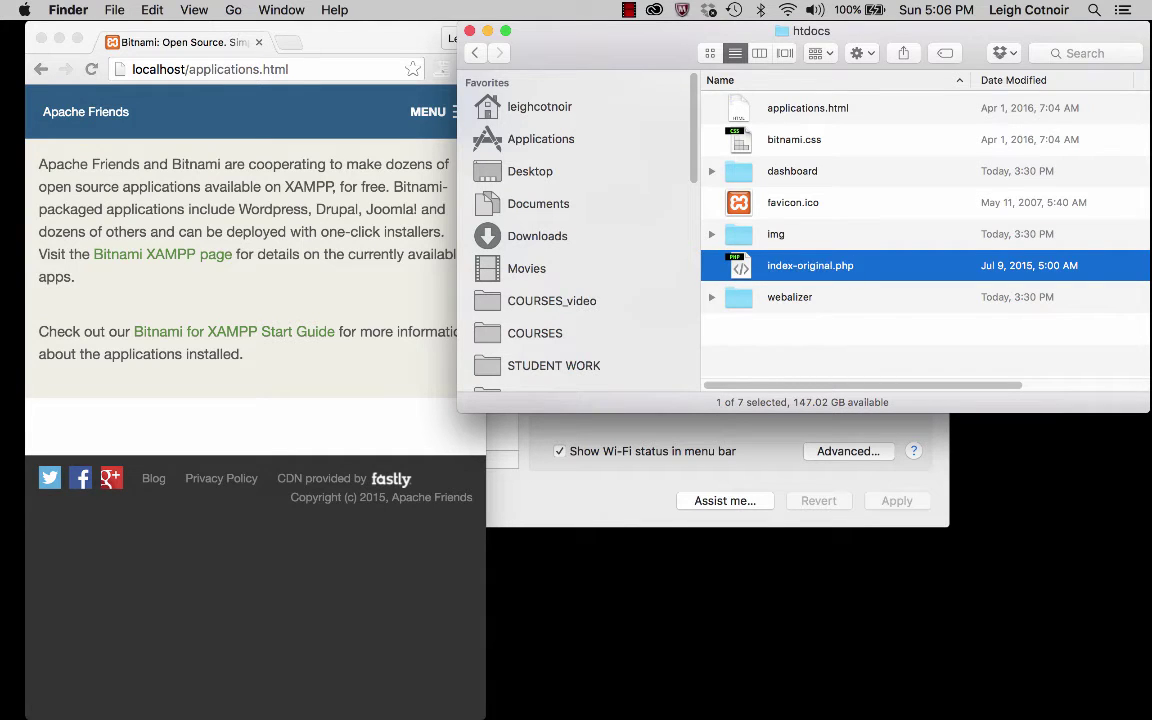
- Switch to Chrome, widen the browser window and load the bare localhost address without applications.html
{"action": "left_click", "coordinate": [380, 302]}
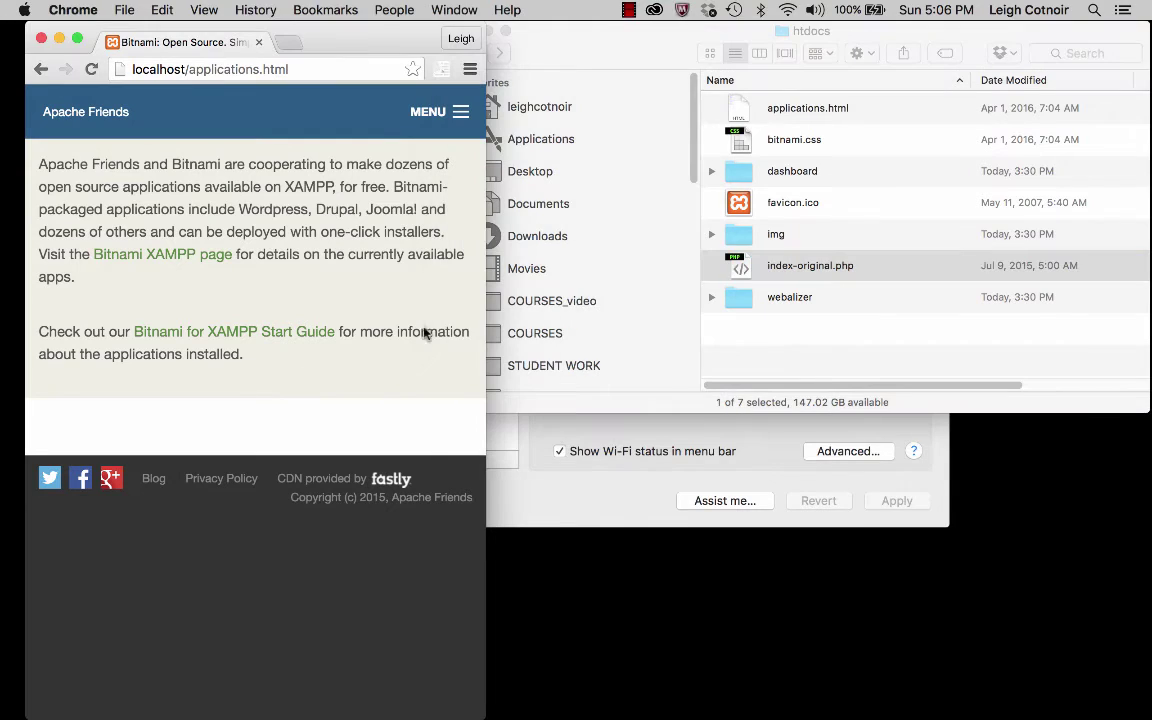
{"action": "left_click_drag", "start_coordinate": [485, 326], "coordinate": [922, 326]}
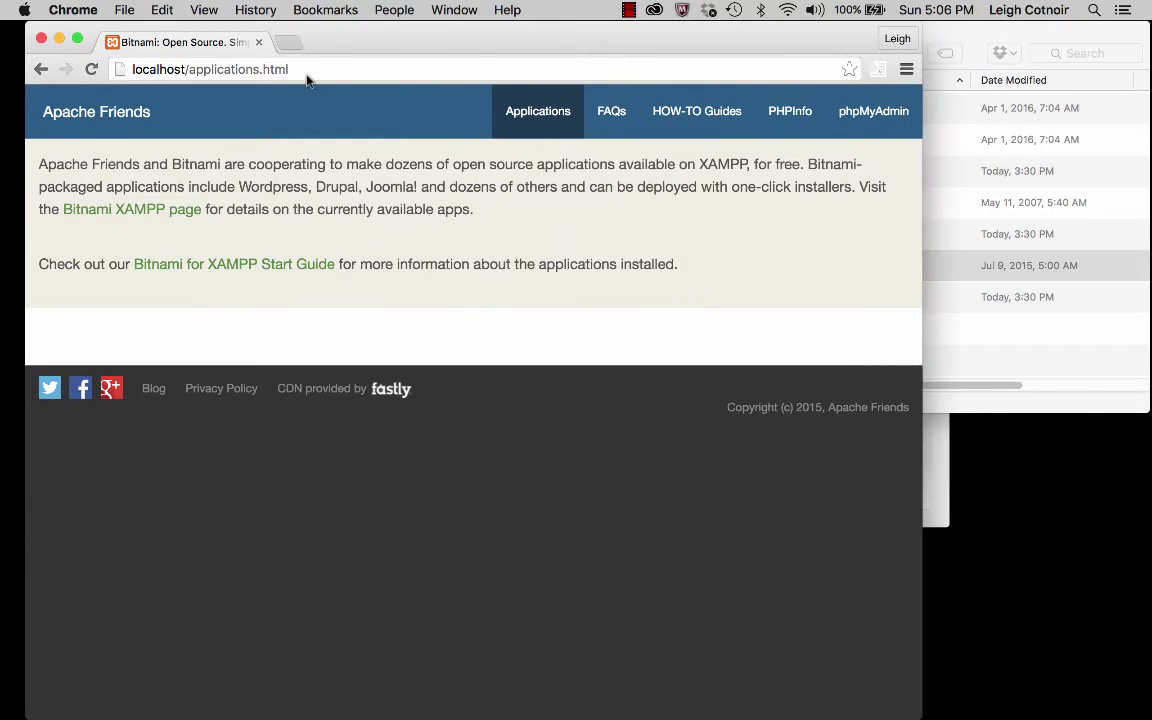
{"action": "left_click", "coordinate": [197, 68]}
{"action": "left_click_drag", "start_coordinate": [188, 69], "coordinate": [535, 76]}
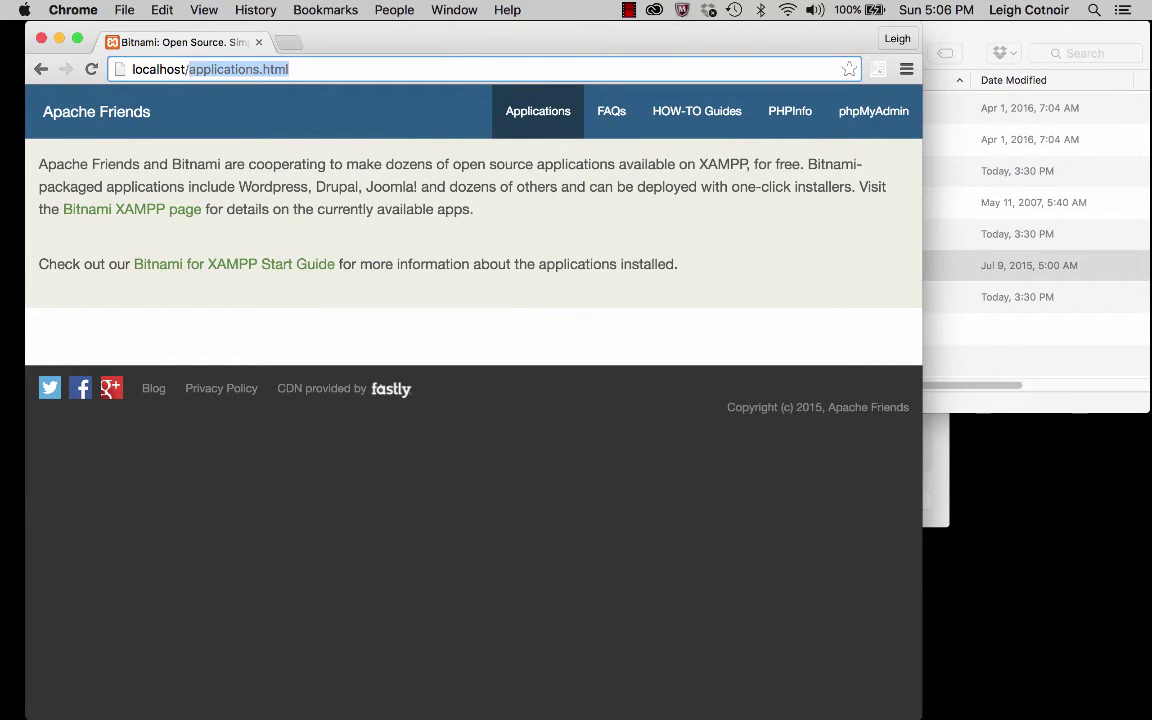
{"action": "key", "text": "BackSpace"}
{"action": "key", "text": "Return"}
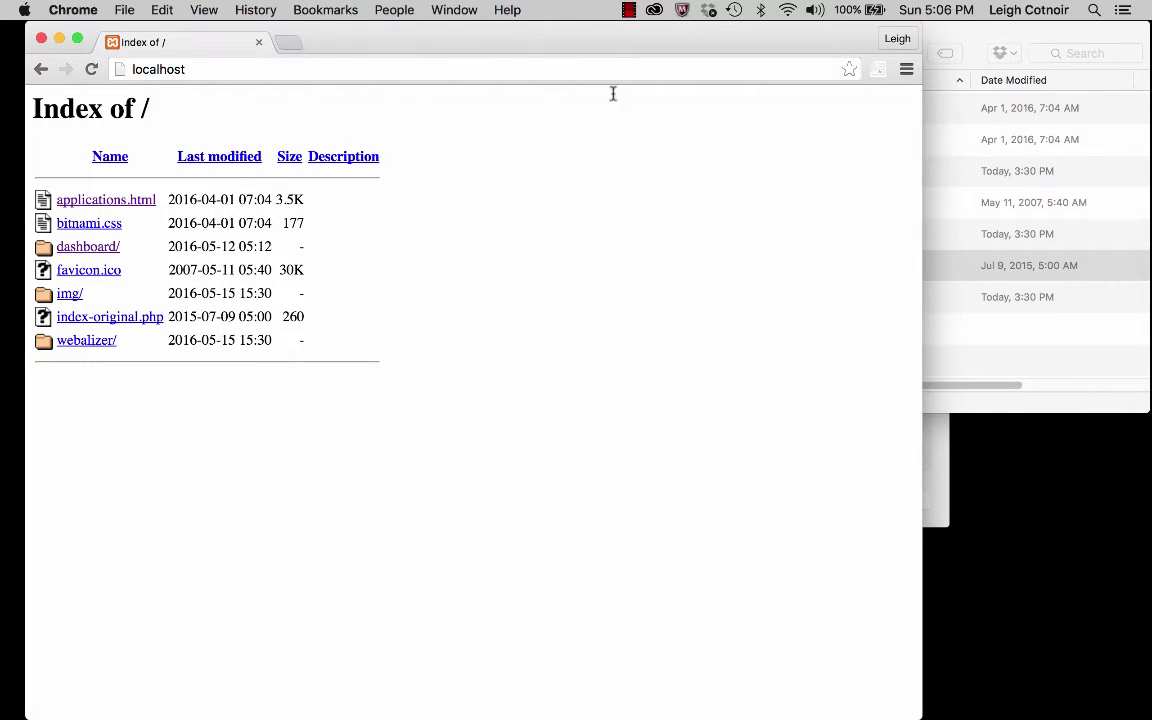
- Open the dashboard from the localhost file listing, view its Applications page and return to the dashboard
{"action": "left_click_drag", "start_coordinate": [499, 44], "coordinate": [548, 33]}
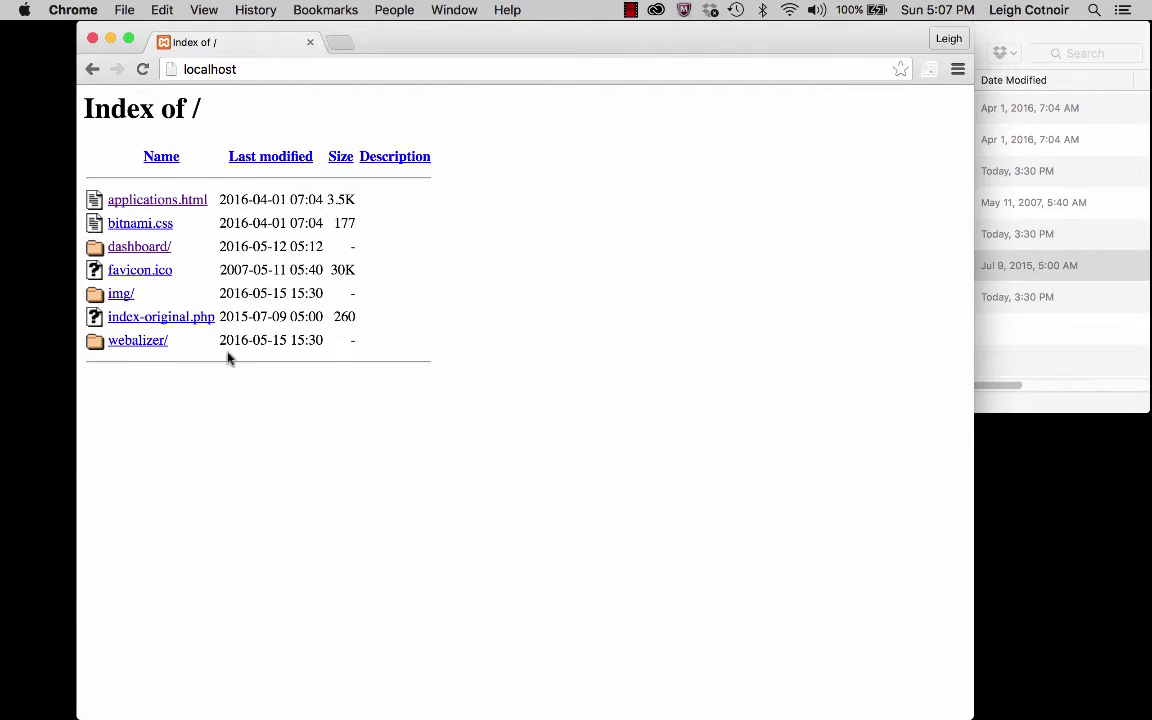
{"action": "left_click", "coordinate": [146, 247]}
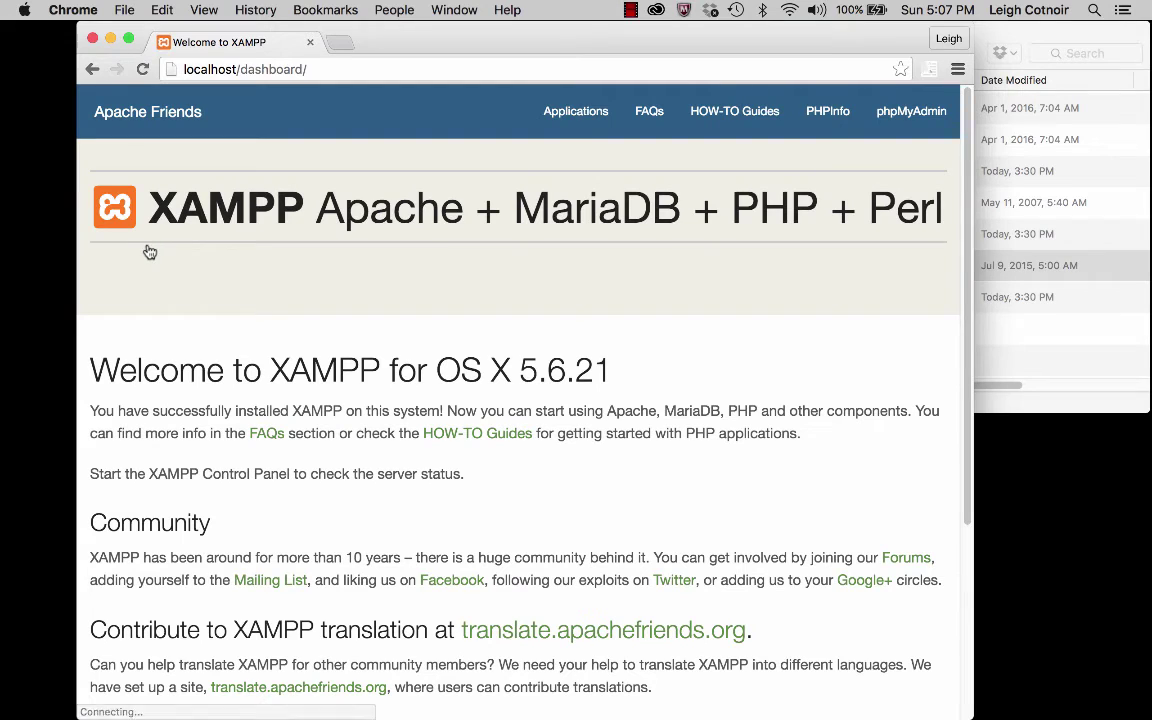
{"action": "left_click", "coordinate": [576, 112]}
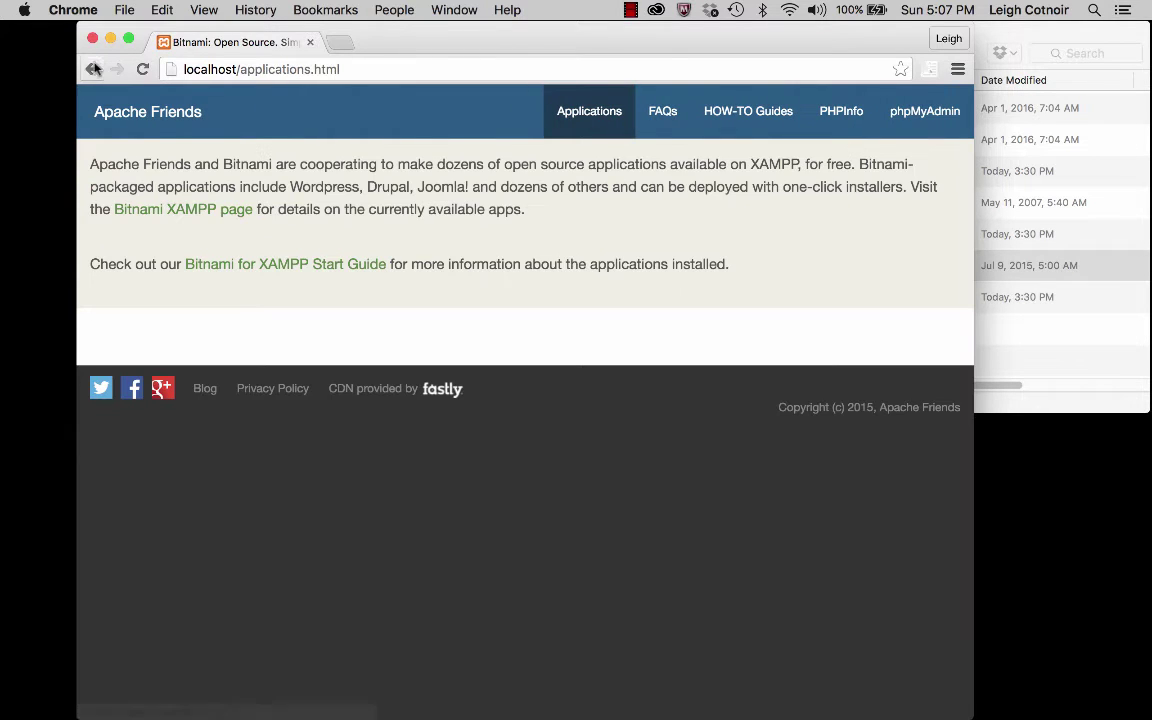
{"action": "left_click", "coordinate": [92, 69]}
- View the dashboard's FAQs, HOW-TO Guides and PHPInfo pages, close the PHPInfo page and open phpMyAdmin
{"action": "left_click", "coordinate": [650, 112]}
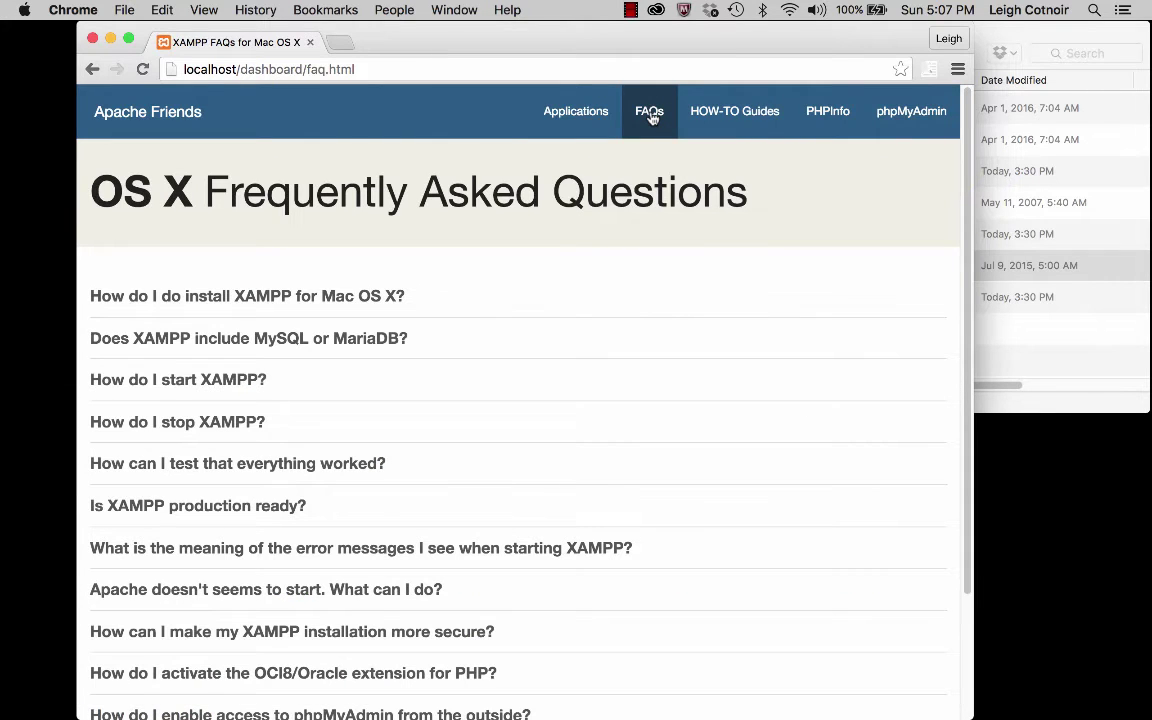
{"action": "left_click", "coordinate": [740, 112]}
{"action": "left_click", "coordinate": [835, 112]}
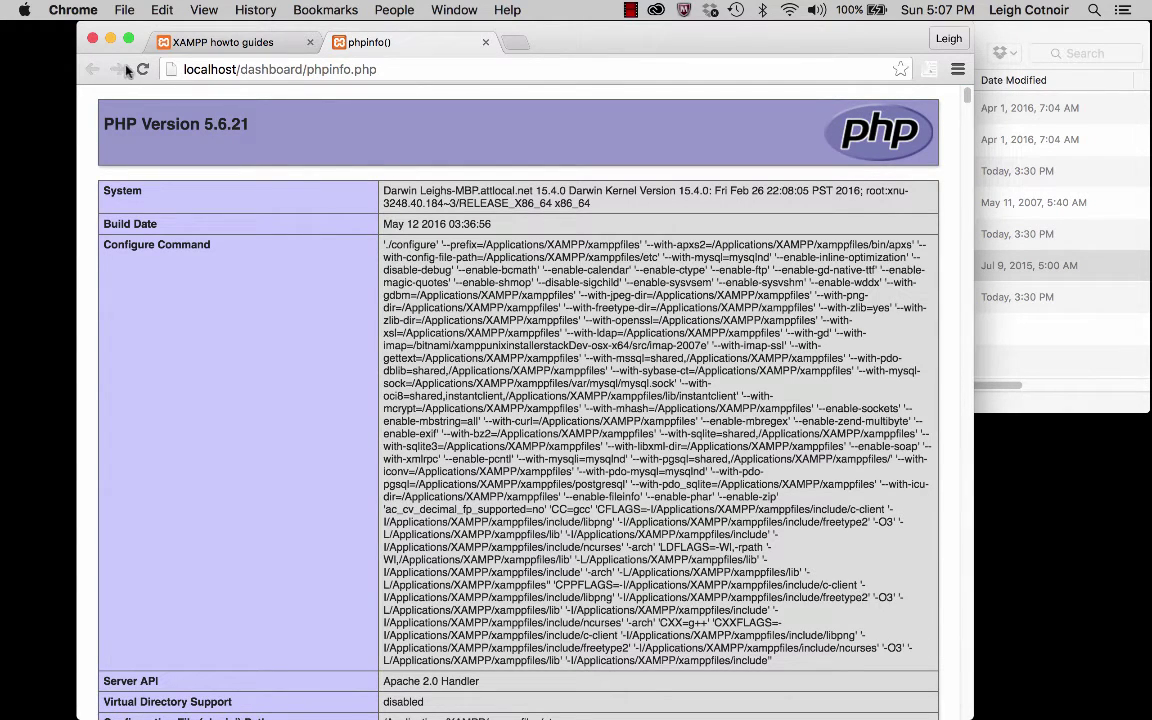
{"action": "left_click", "coordinate": [486, 42]}
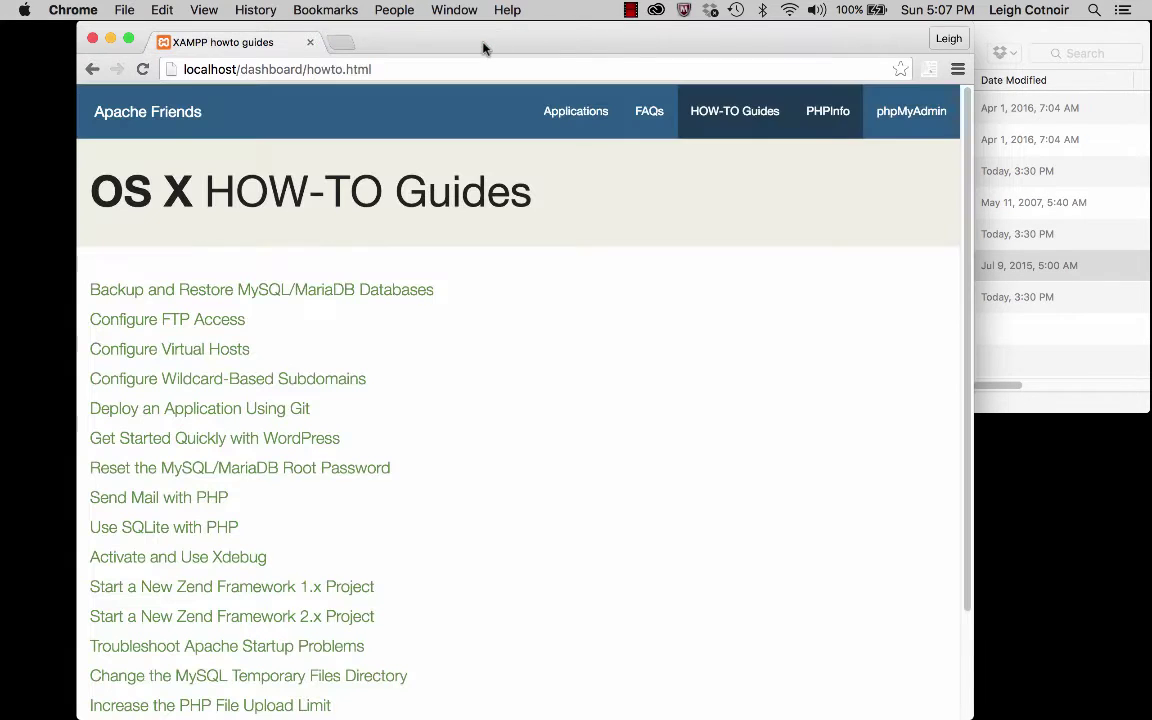
{"action": "left_click", "coordinate": [912, 116]}
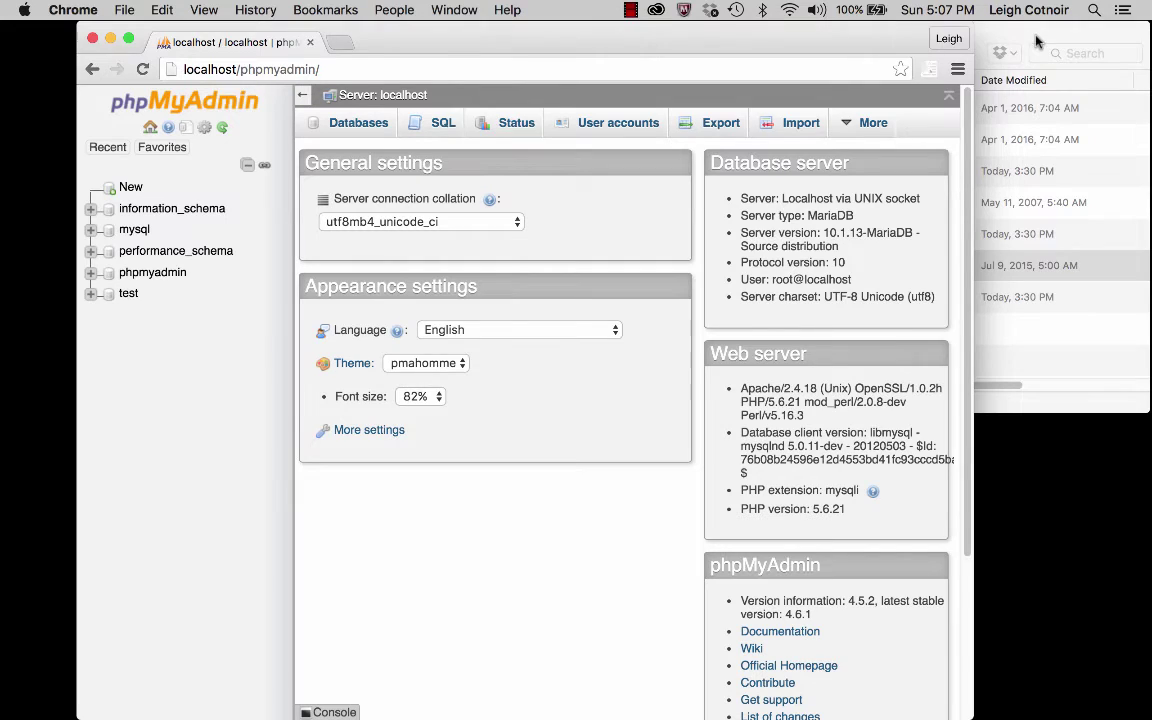
- Switch to the htdocs folder in Finder, open the dashboard folder and look through its files and subfolders
{"action": "key", "text": "super+Tab"}
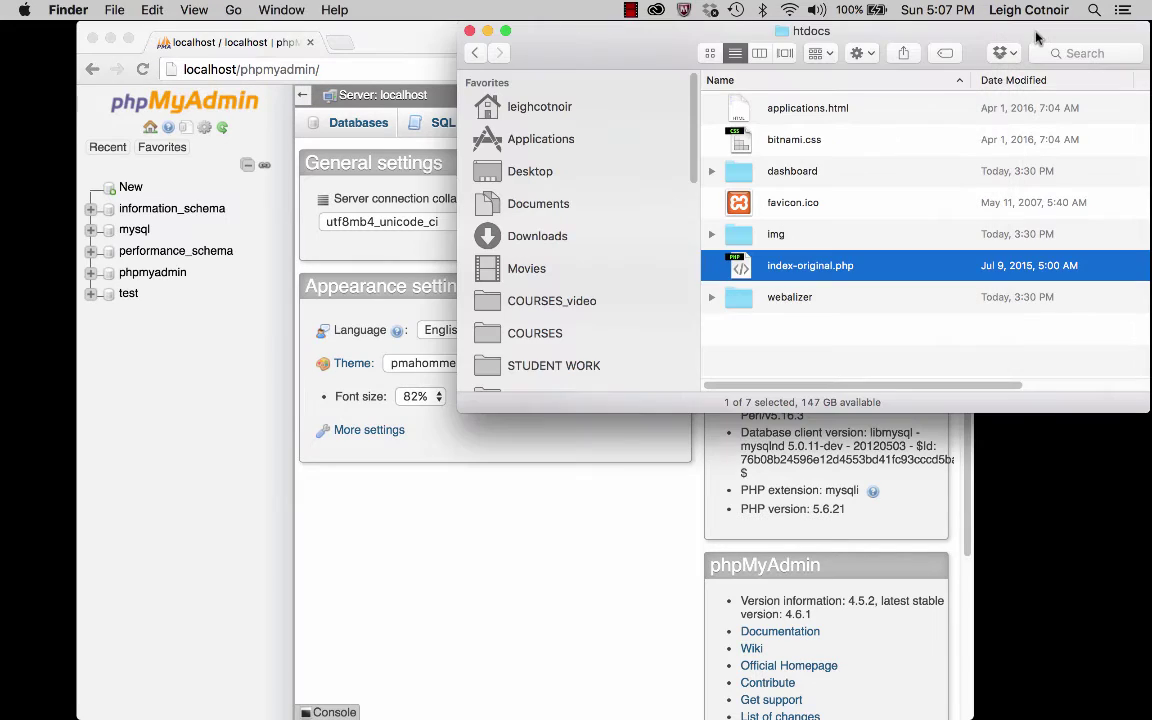
{"action": "left_click", "coordinate": [740, 175]}
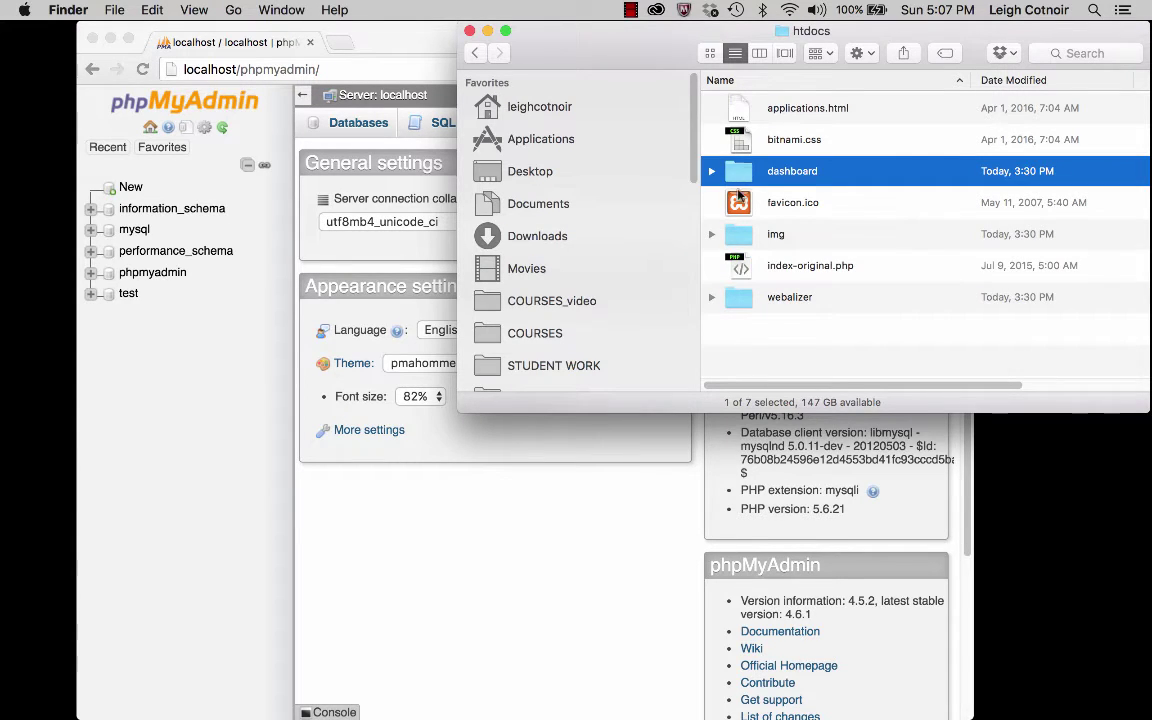
{"action": "double_click", "coordinate": [748, 175]}
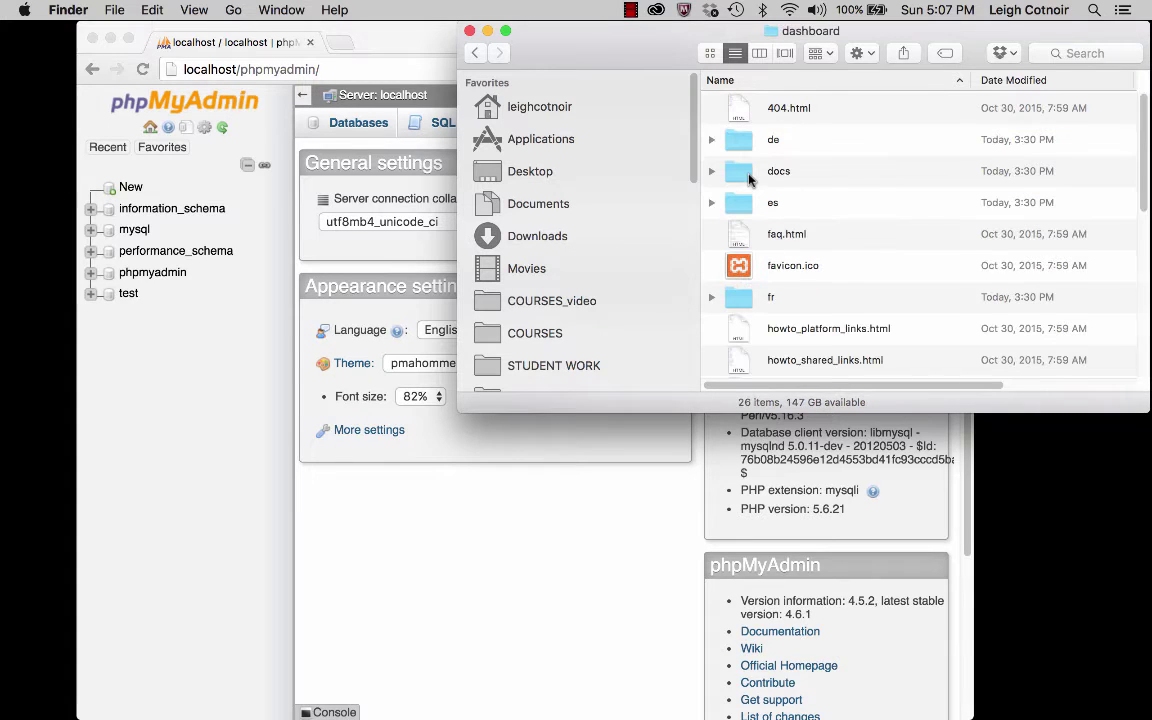
{"action": "scroll", "coordinate": [748, 178], "scroll_direction": "down", "scroll_amount": 10}
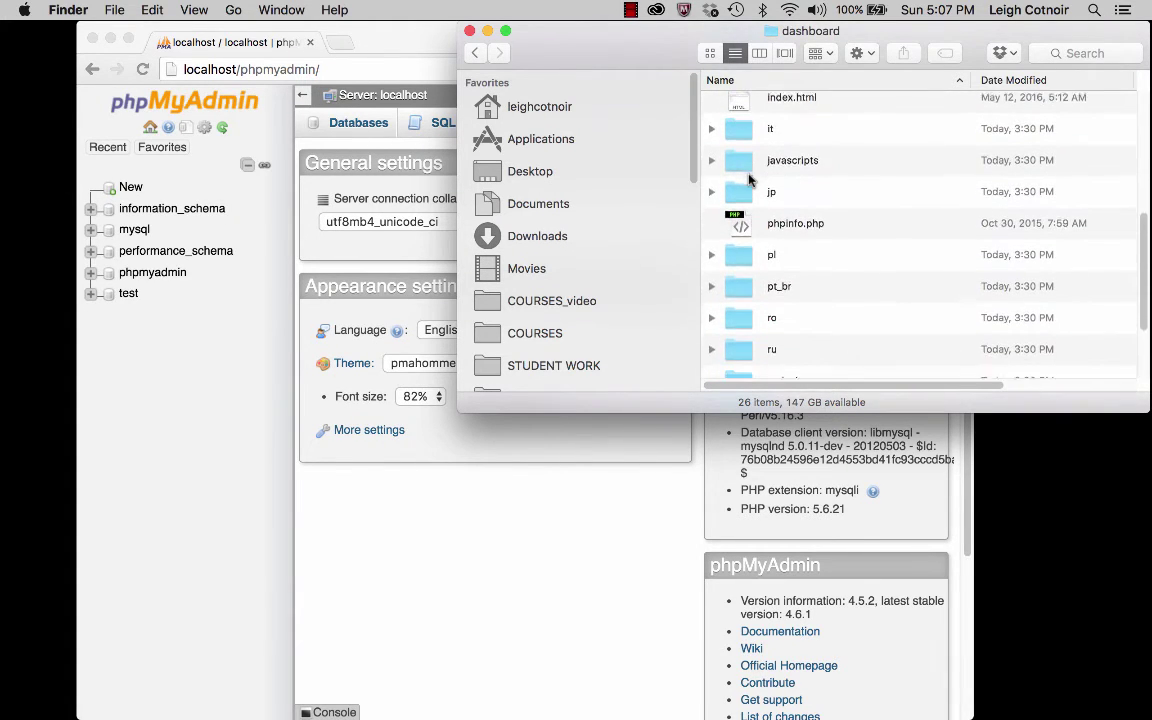
{"action": "scroll", "coordinate": [748, 178], "scroll_direction": "down", "scroll_amount": 5}
{"action": "scroll", "coordinate": [748, 178], "scroll_direction": "up", "scroll_amount": 5}
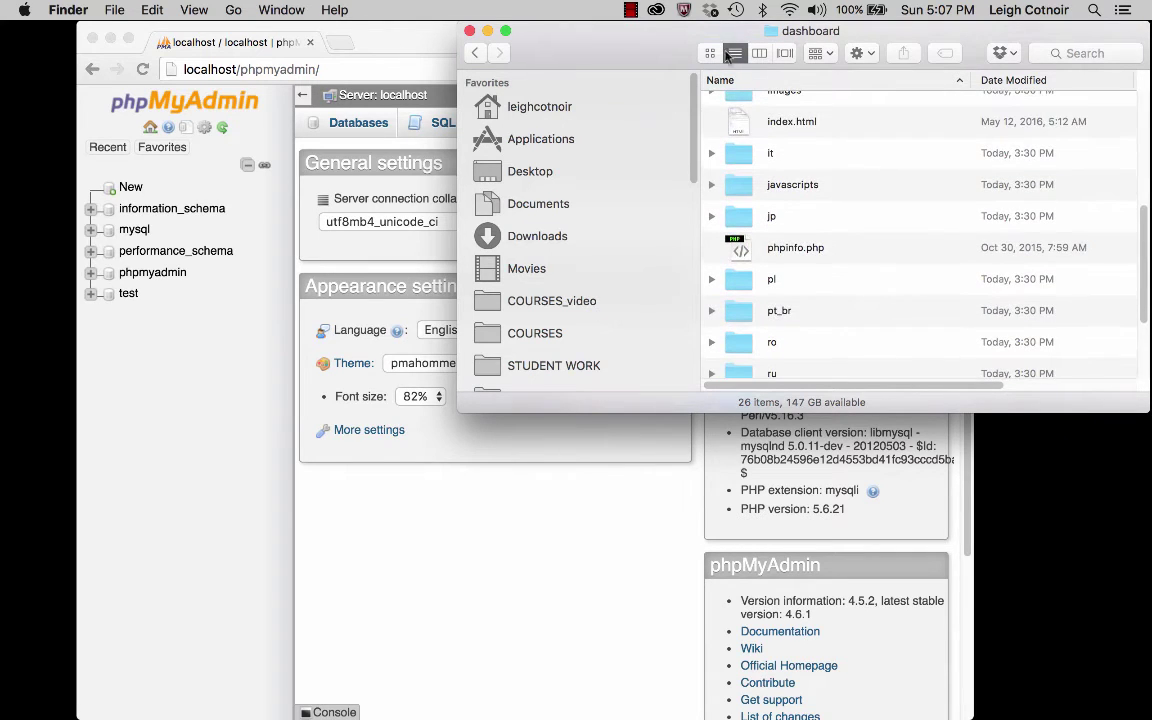
- Move the dashboard folder window clear of the browser address, review the folder's full contents again and close the window
{"action": "left_click_drag", "start_coordinate": [707, 33], "coordinate": [657, 212]}
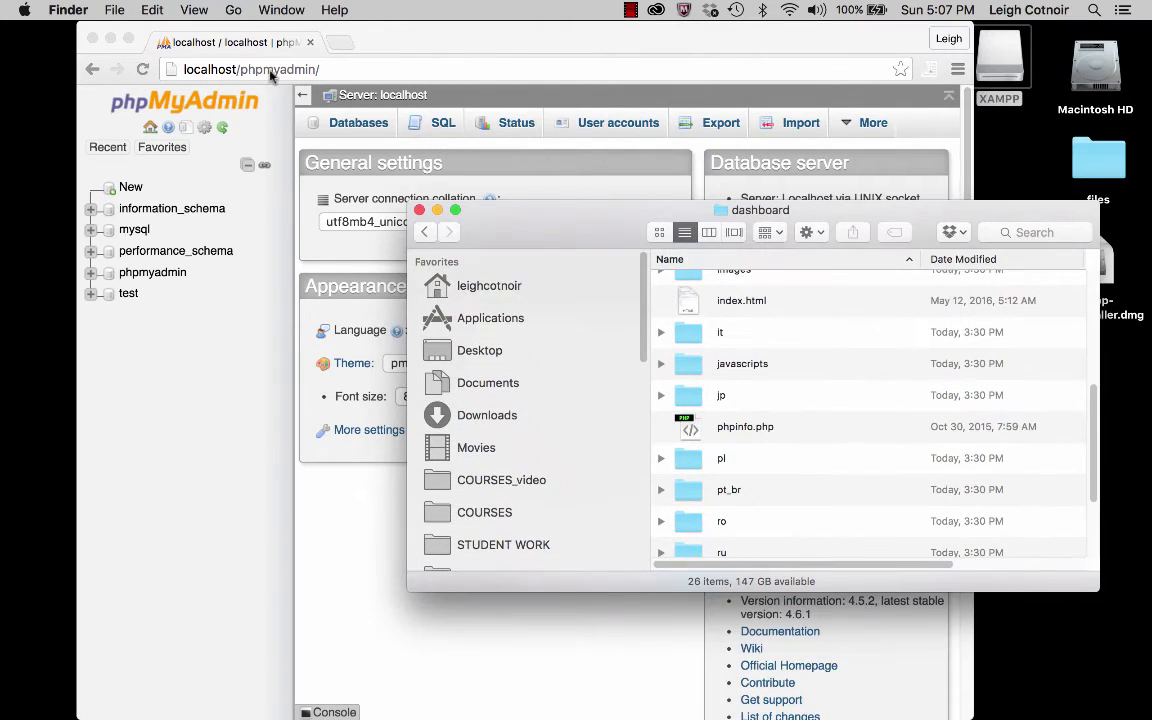
{"action": "scroll", "coordinate": [745, 435], "scroll_direction": "up", "scroll_amount": 3}
{"action": "scroll", "coordinate": [745, 435], "scroll_direction": "up", "scroll_amount": 6}
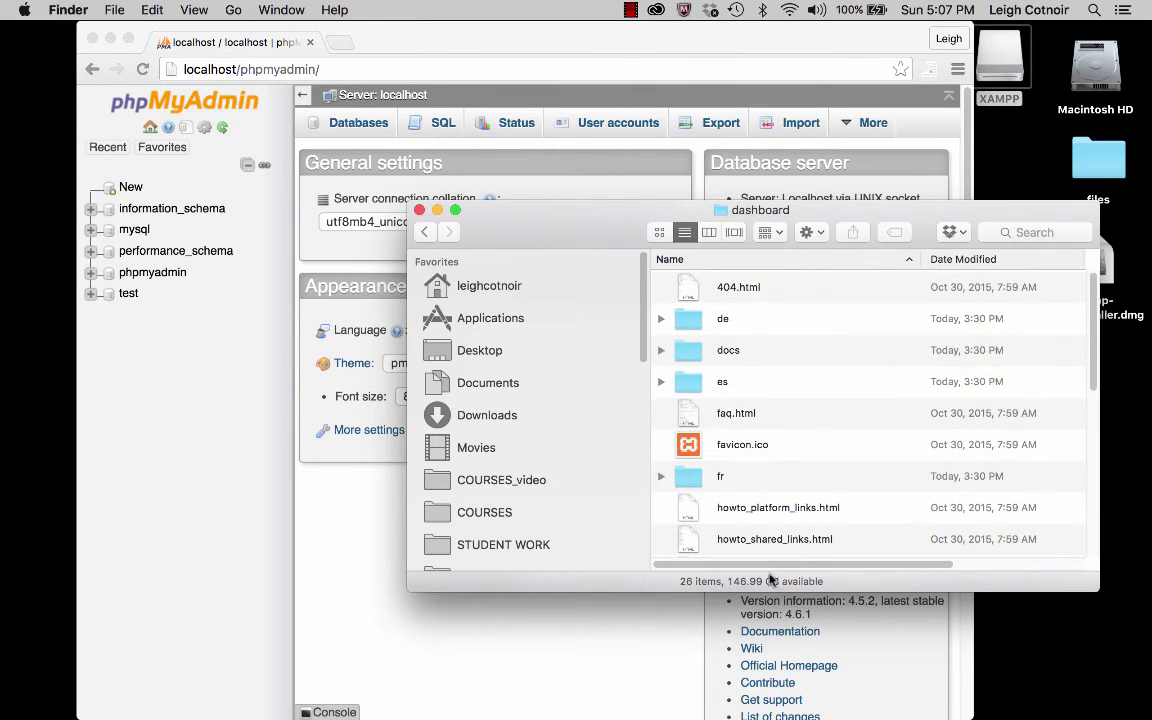
{"action": "scroll", "coordinate": [757, 468], "scroll_direction": "down", "scroll_amount": 2}
{"action": "scroll", "coordinate": [757, 468], "scroll_direction": "down", "scroll_amount": 8}
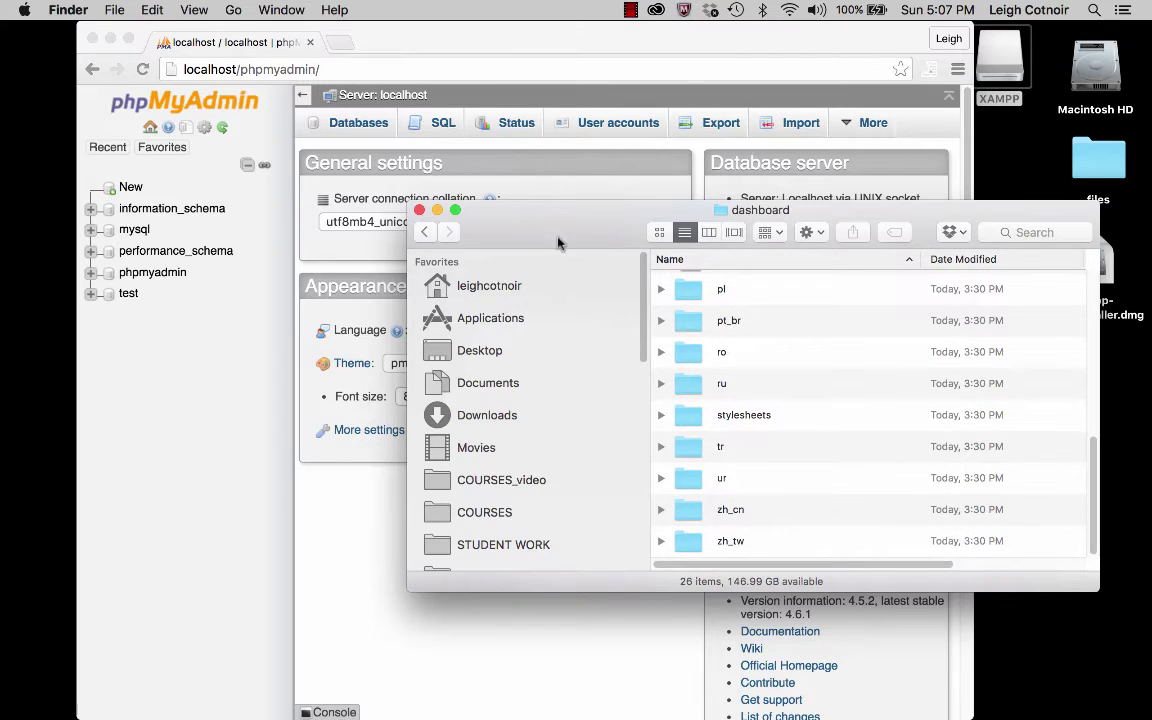
{"action": "left_click_drag", "start_coordinate": [558, 243], "coordinate": [560, 219]}
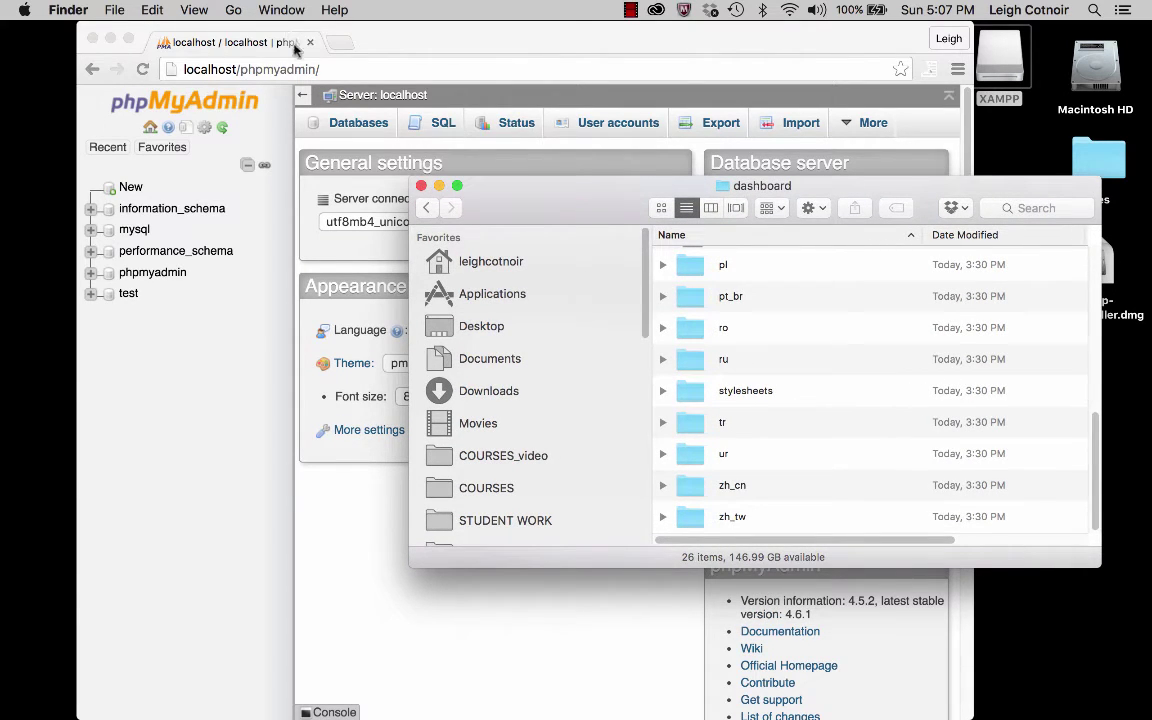
{"action": "left_click", "coordinate": [421, 186]}
{"action": "left_click", "coordinate": [264, 117]}
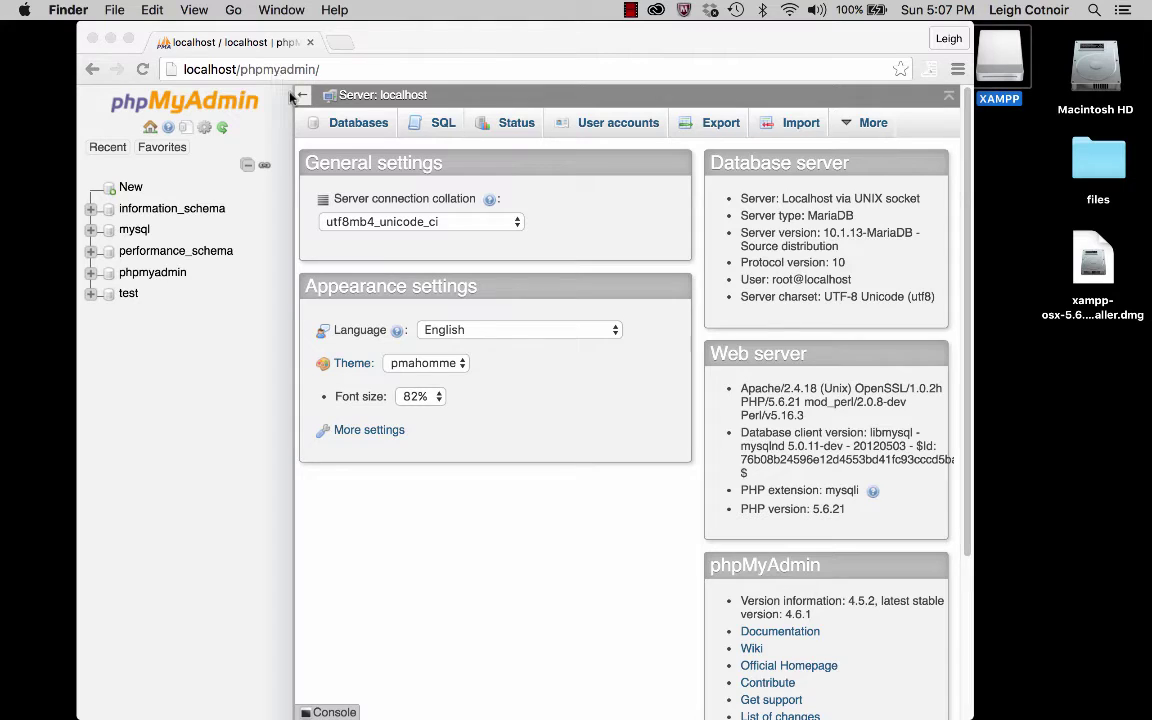
- Return the browser to the HOW-TO Guides page and switch to the Applications folder in Finder
{"action": "left_click", "coordinate": [92, 69]}
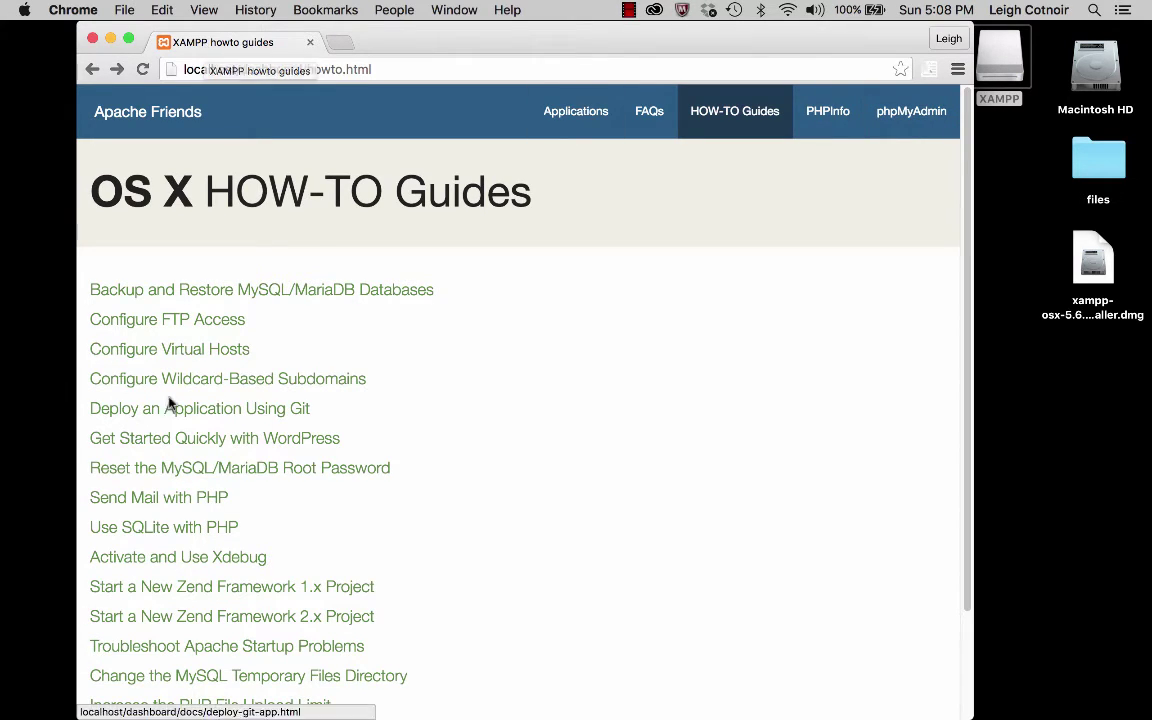
{"action": "mouse_move", "coordinate": [3, 232]}
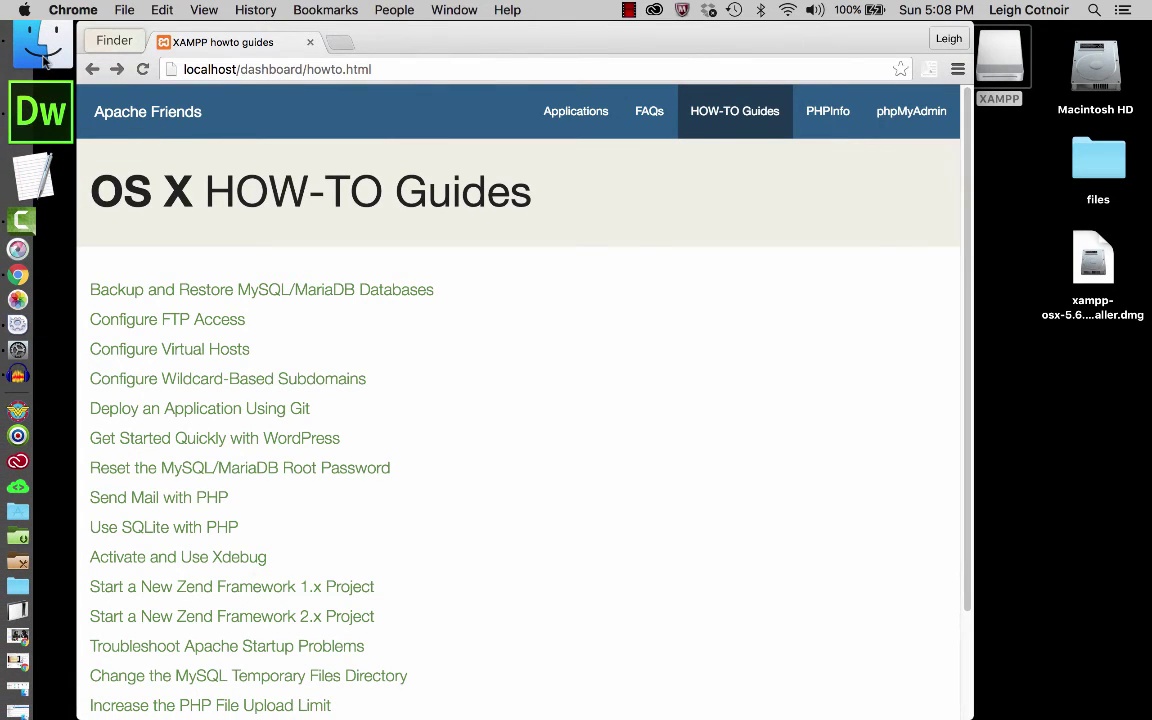
{"action": "left_click", "coordinate": [43, 61]}
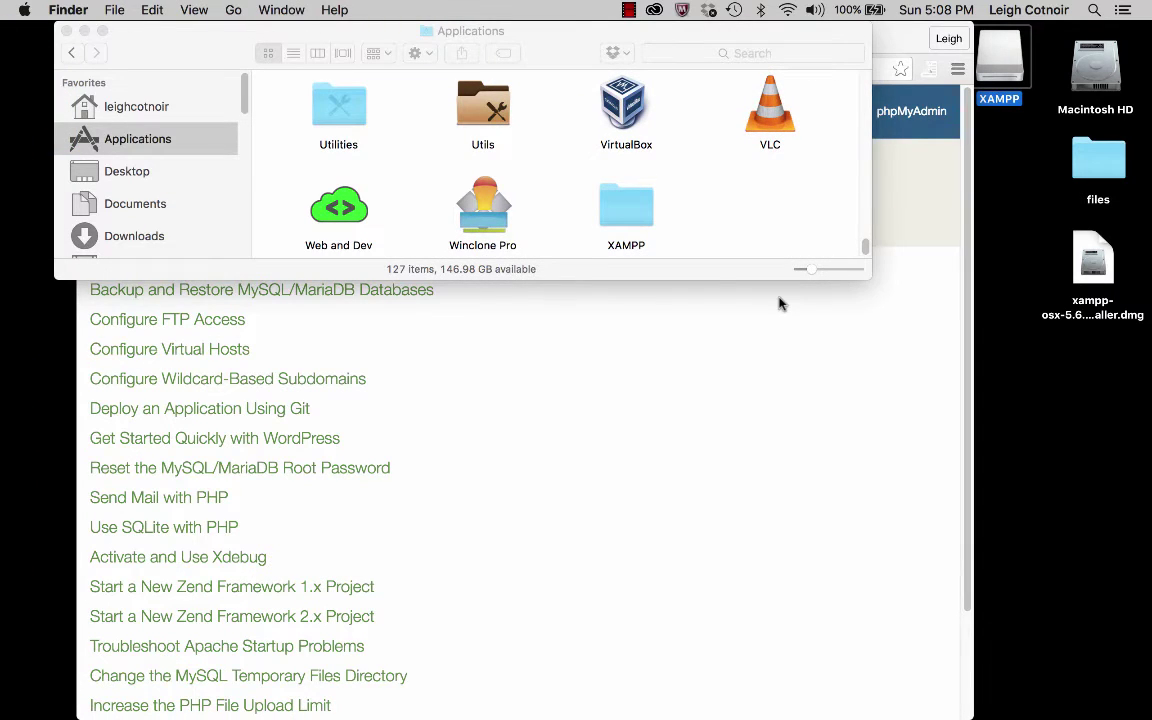
{"action": "left_click", "coordinate": [560, 40]}
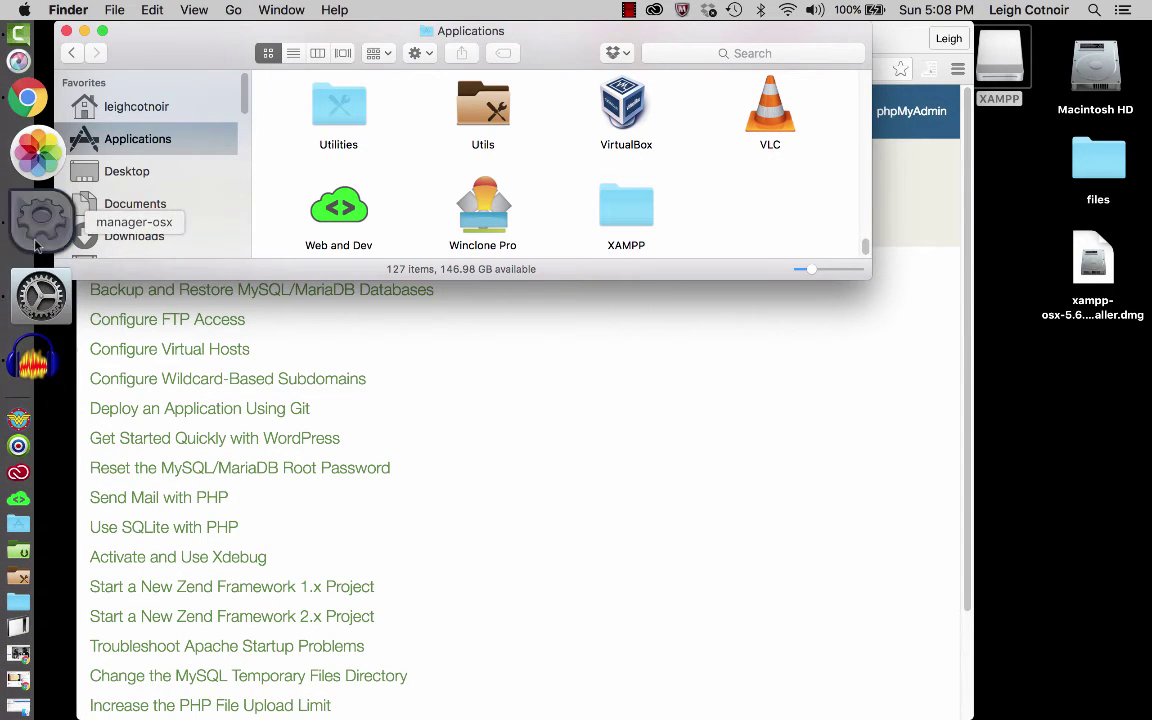
- View the Welcome page of the XAMPP manager and minimize its window
{"action": "left_click", "coordinate": [37, 238]}
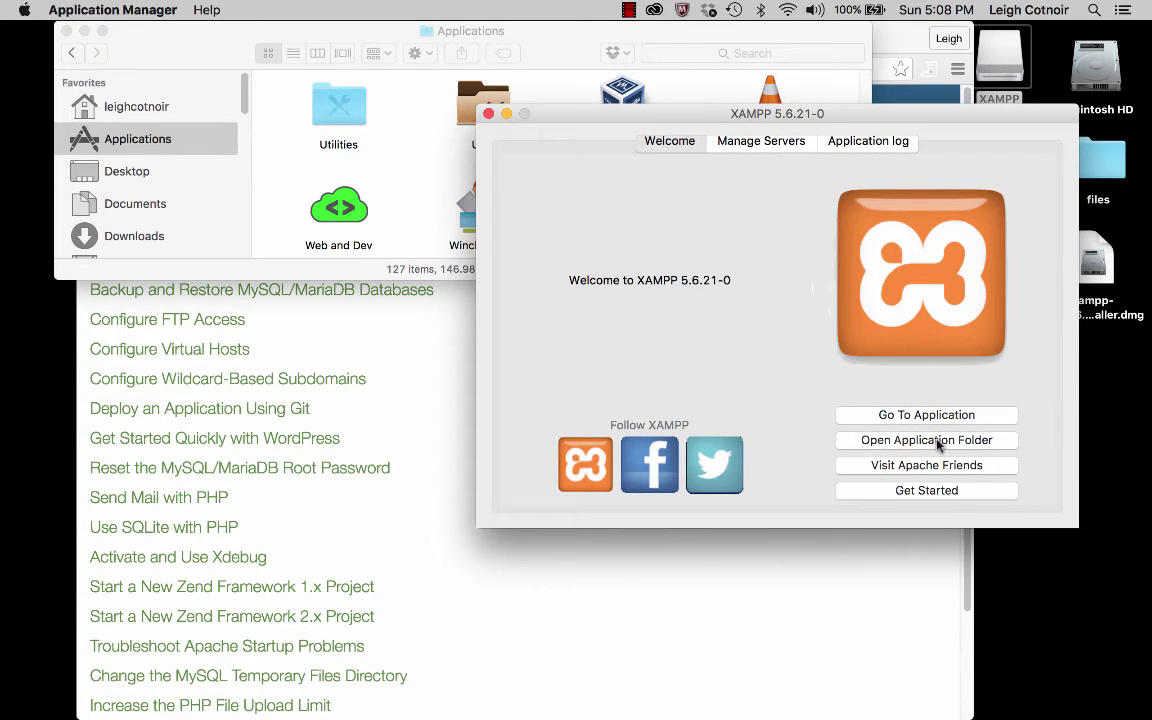
{"action": "left_click", "coordinate": [506, 115]}
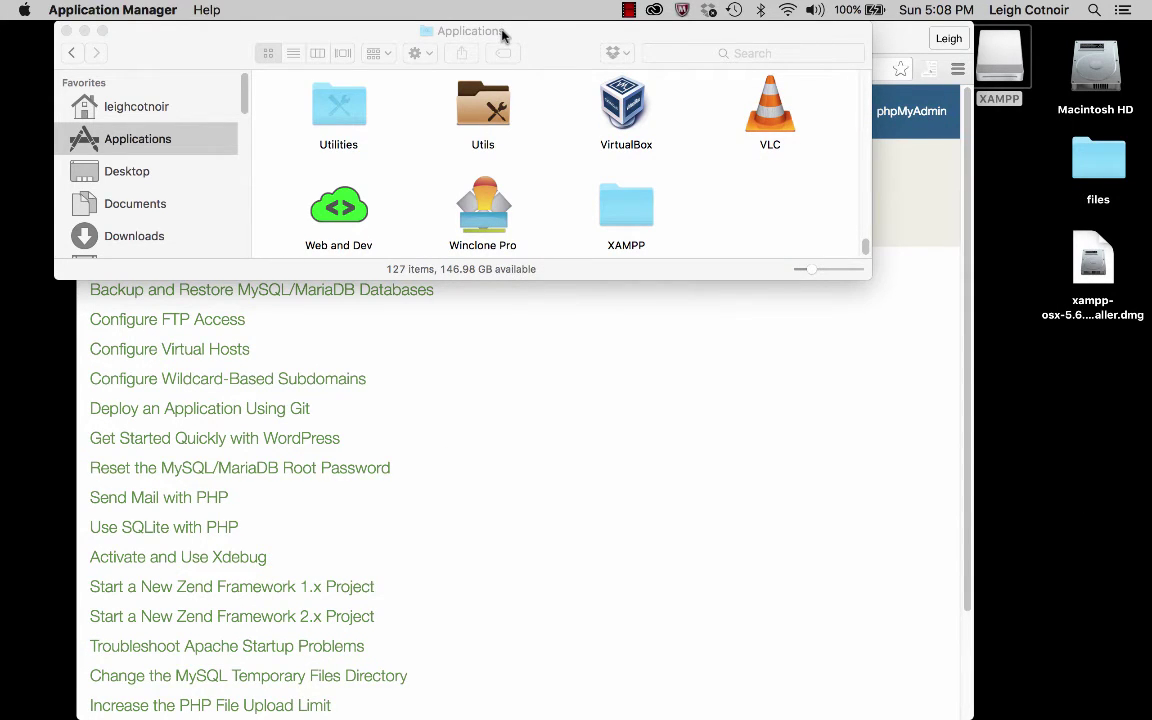
- Open the XAMPP folder in Applications, enlarge its window and open the xamppfiles folder inside it
{"action": "left_click", "coordinate": [640, 222]}
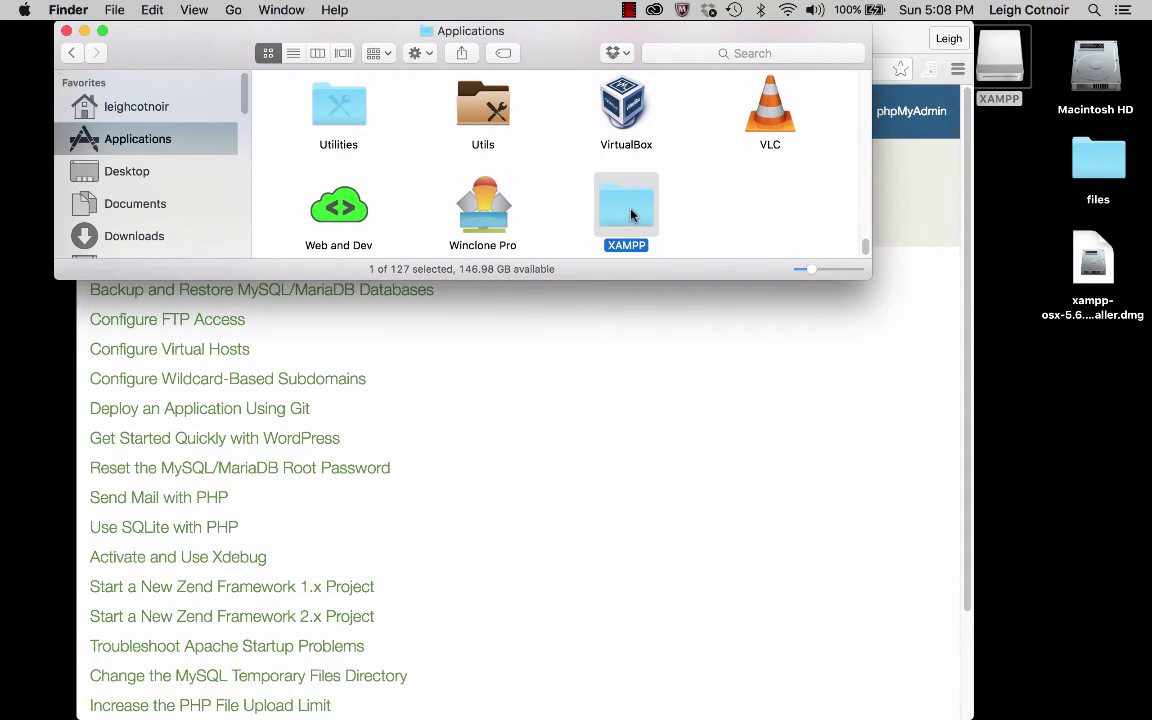
{"action": "double_click", "coordinate": [630, 215]}
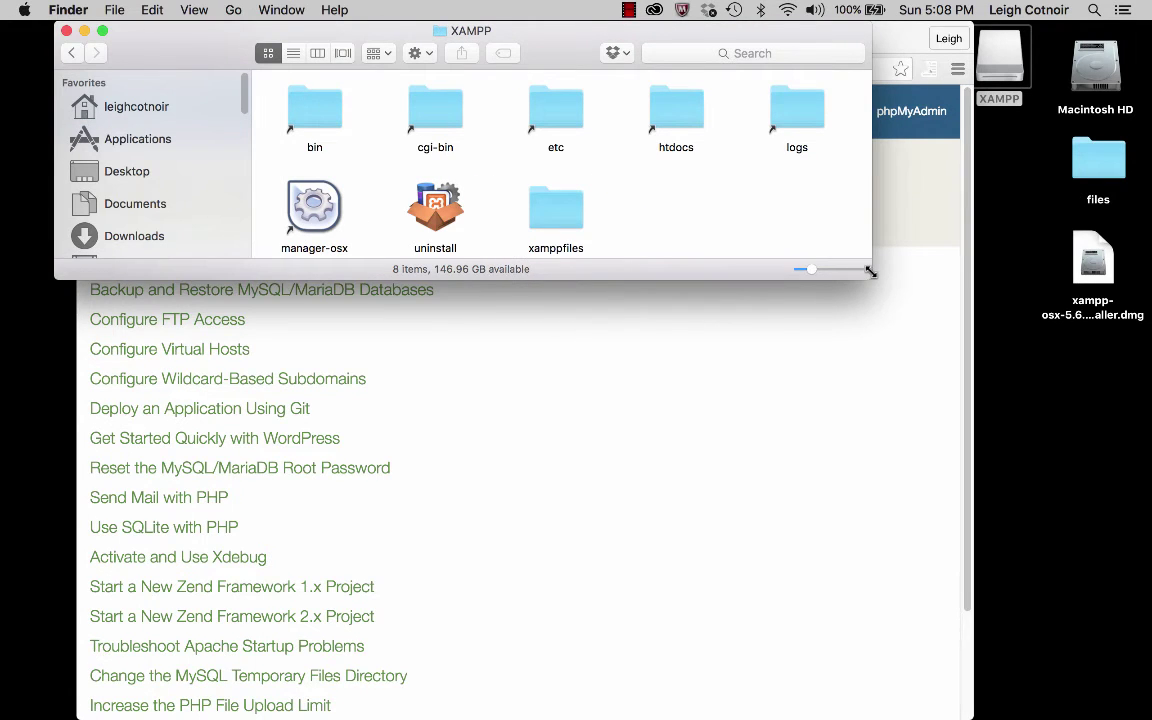
{"action": "left_click_drag", "start_coordinate": [870, 276], "coordinate": [879, 466]}
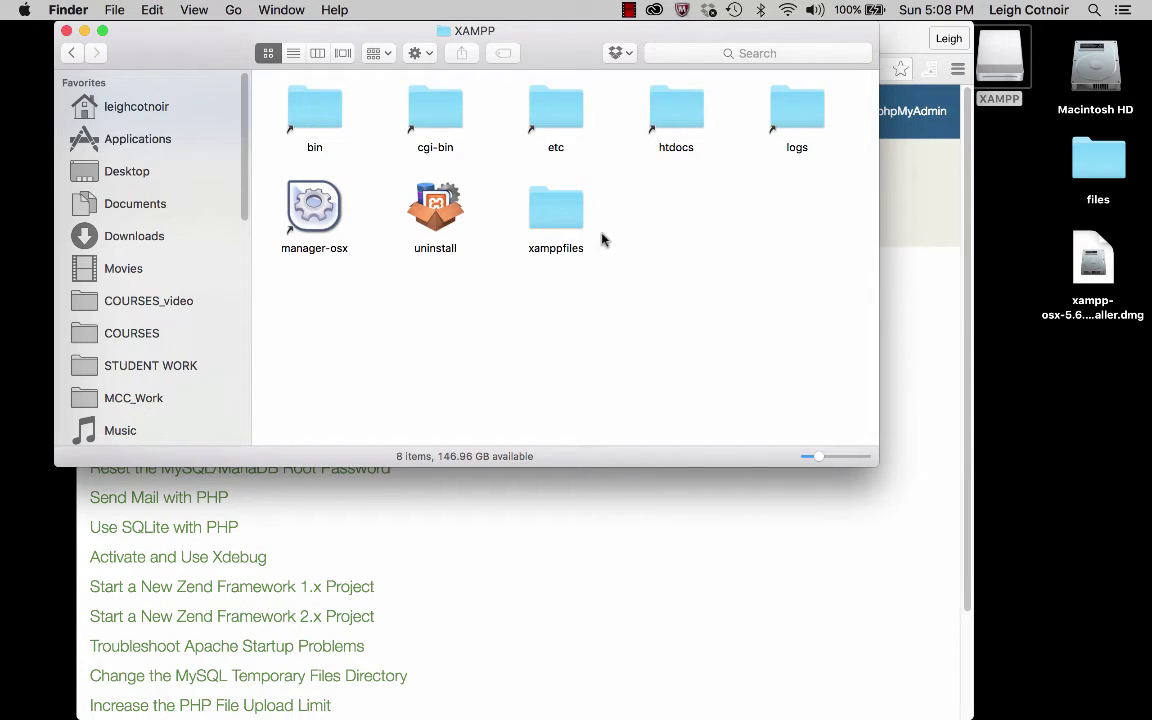
{"action": "left_click", "coordinate": [524, 205]}
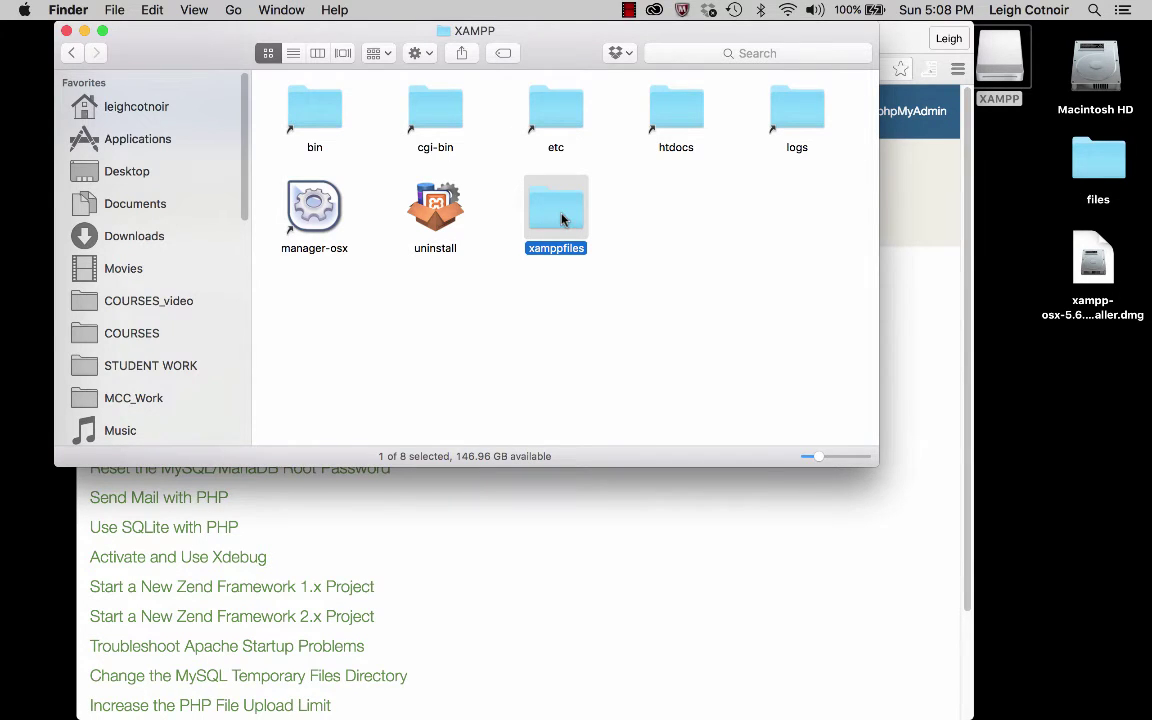
{"action": "double_click", "coordinate": [561, 219]}
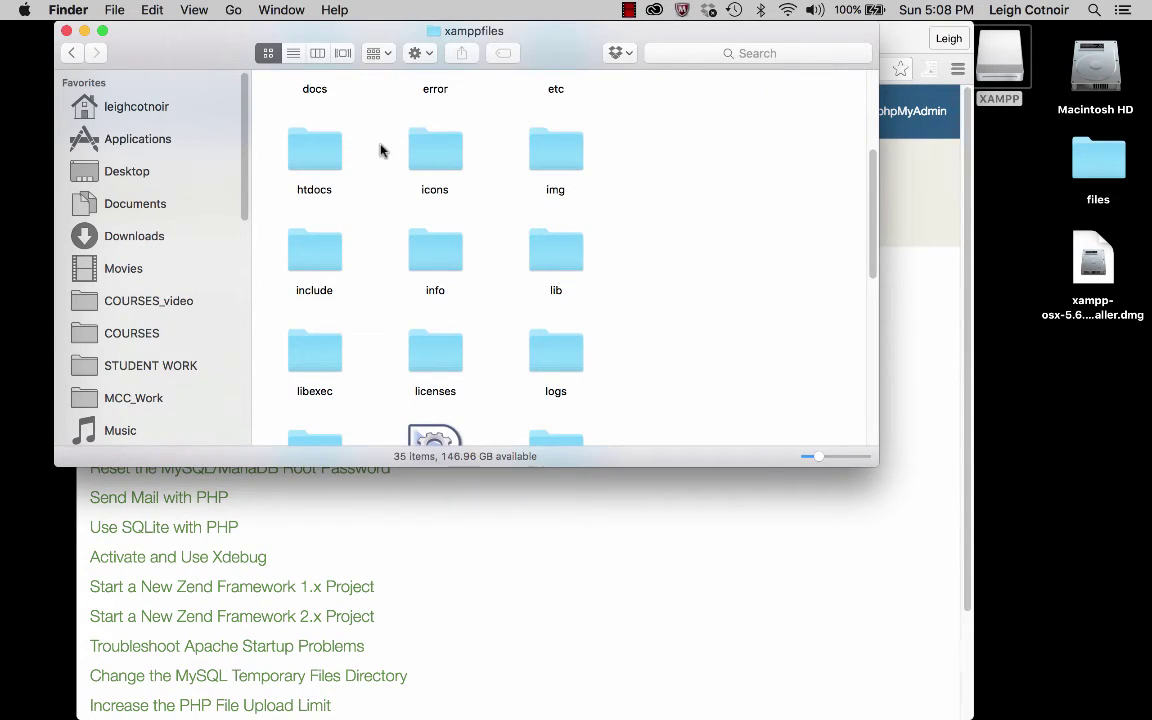
- Show the xamppfiles folder as a list in a narrow, full-height window and find the htdocs folder
{"action": "left_click", "coordinate": [293, 53]}
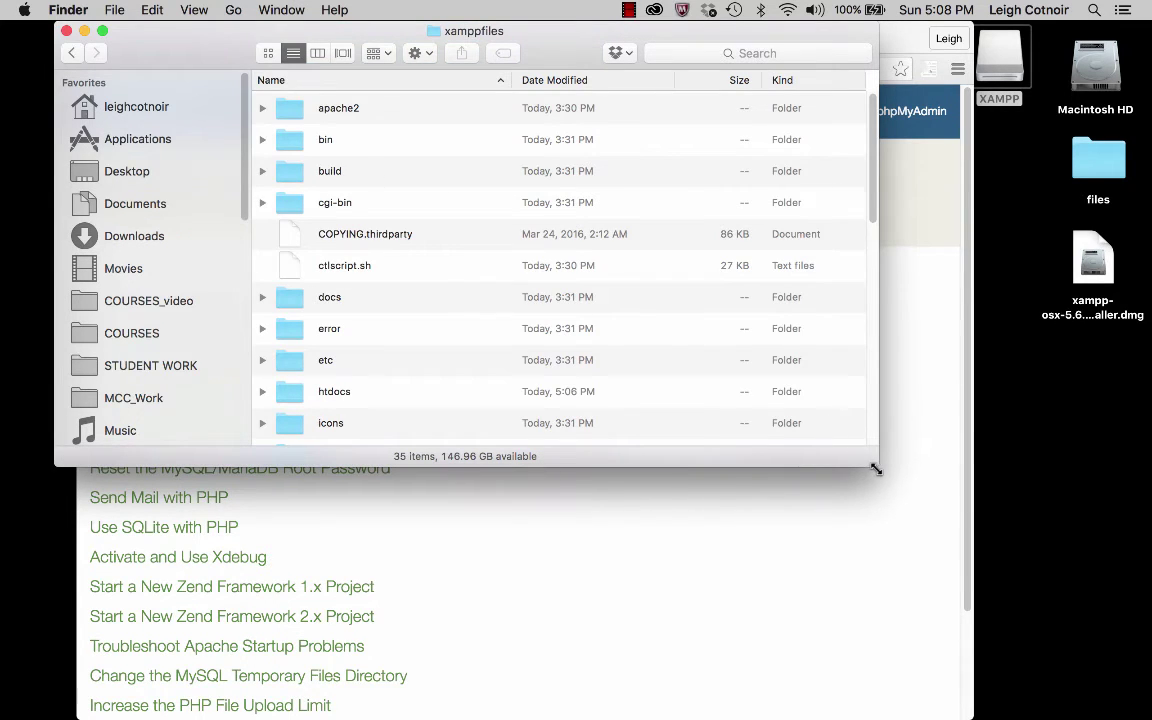
{"action": "left_click_drag", "start_coordinate": [872, 463], "coordinate": [517, 716]}
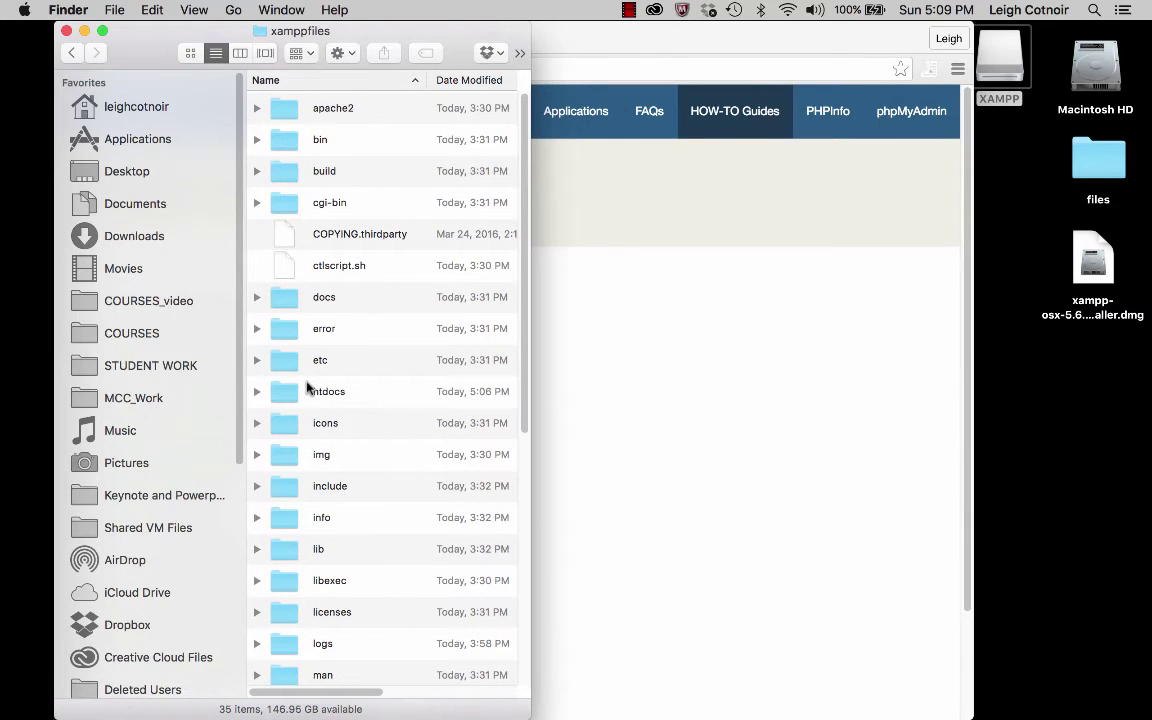
{"action": "scroll", "coordinate": [315, 330], "scroll_direction": "down", "scroll_amount": 4}
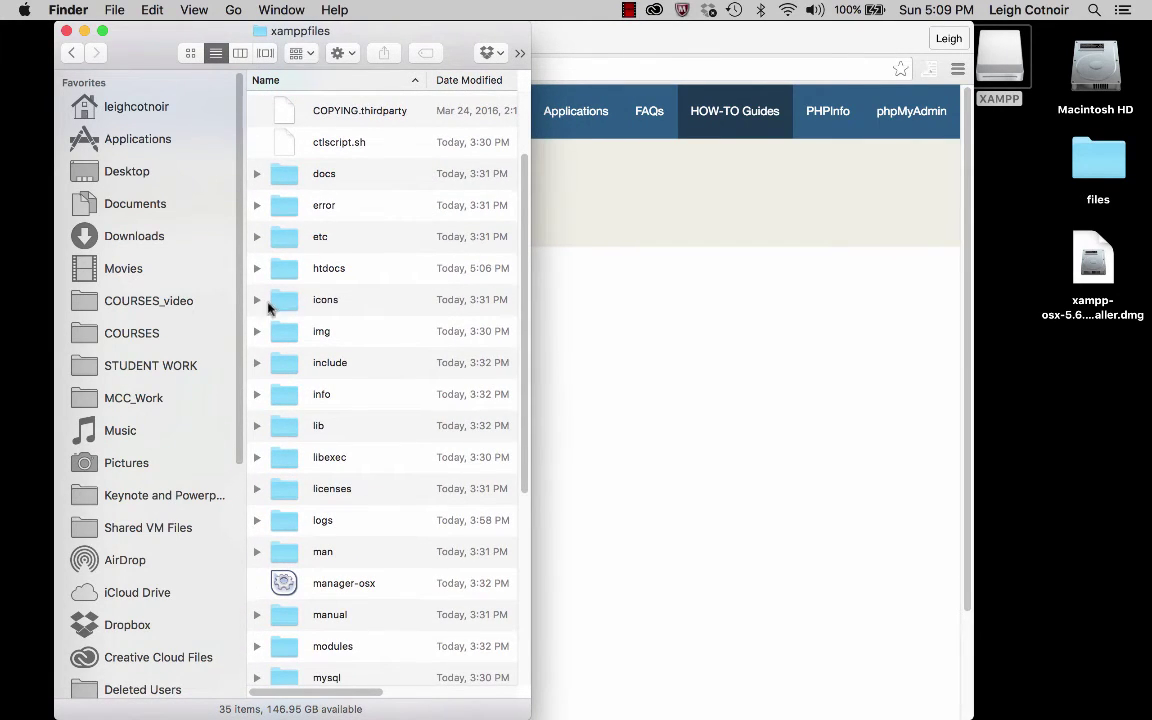
- Move the xamppfiles window to the middle of the screen and expand the htdocs folder to review its contents
{"action": "left_click", "coordinate": [266, 264]}
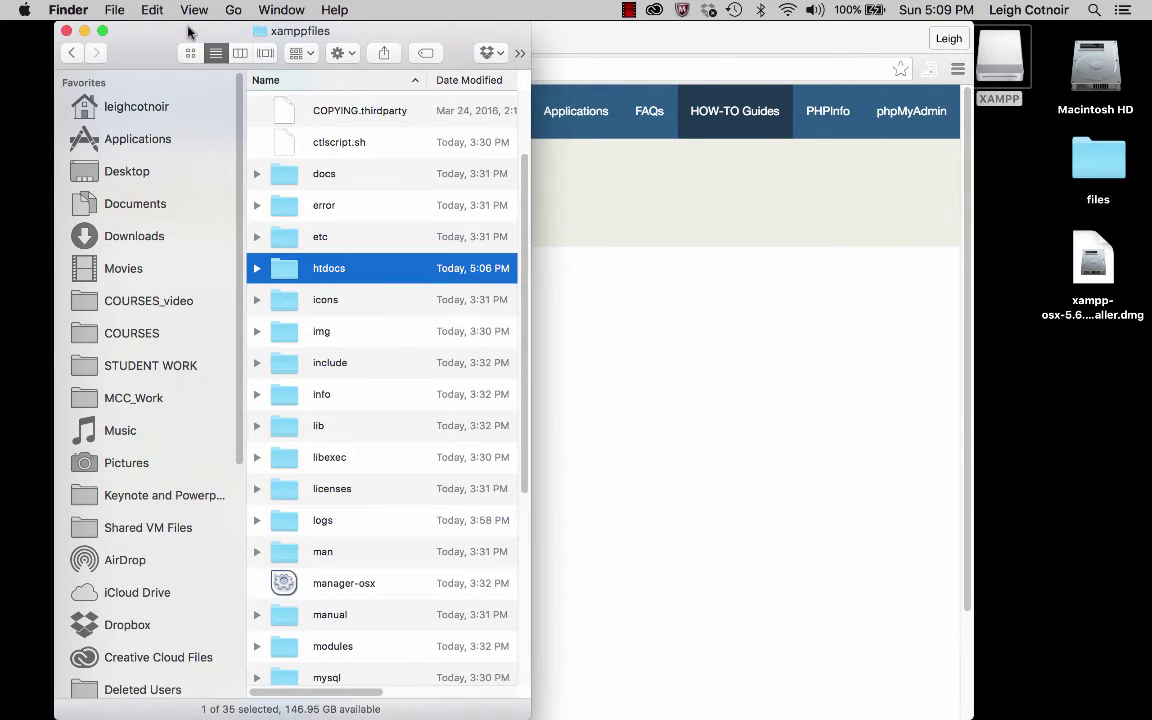
{"action": "left_click_drag", "start_coordinate": [187, 31], "coordinate": [441, 15]}
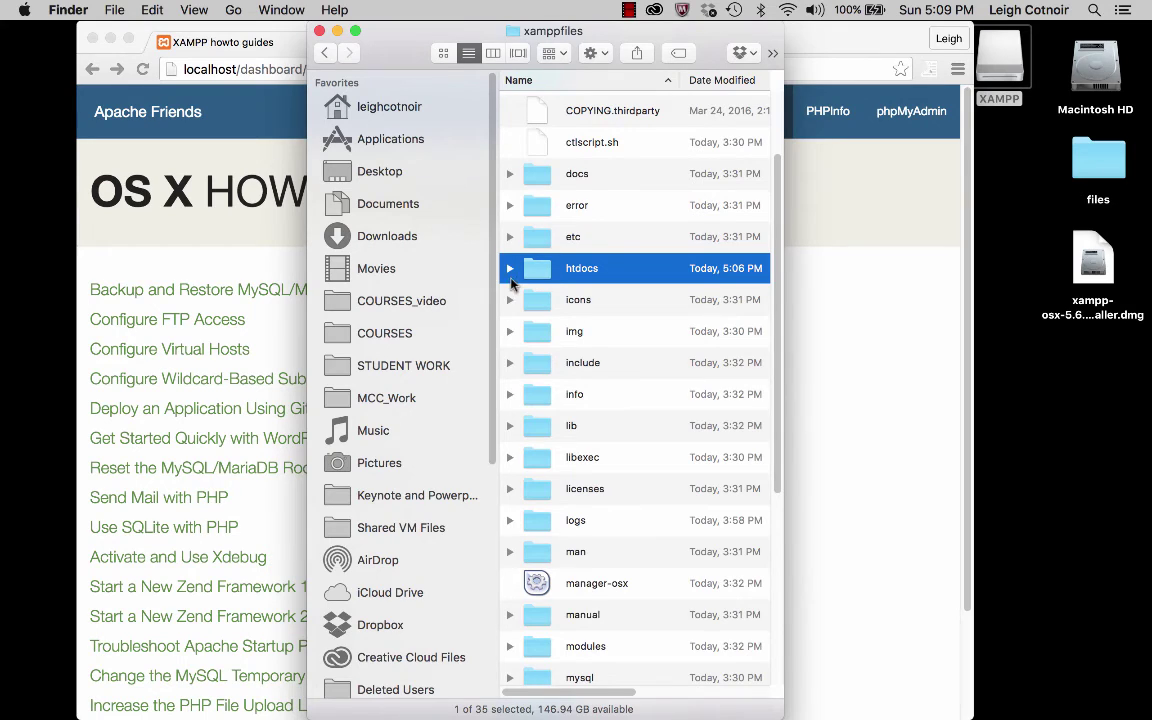
{"action": "key", "text": "Right"}
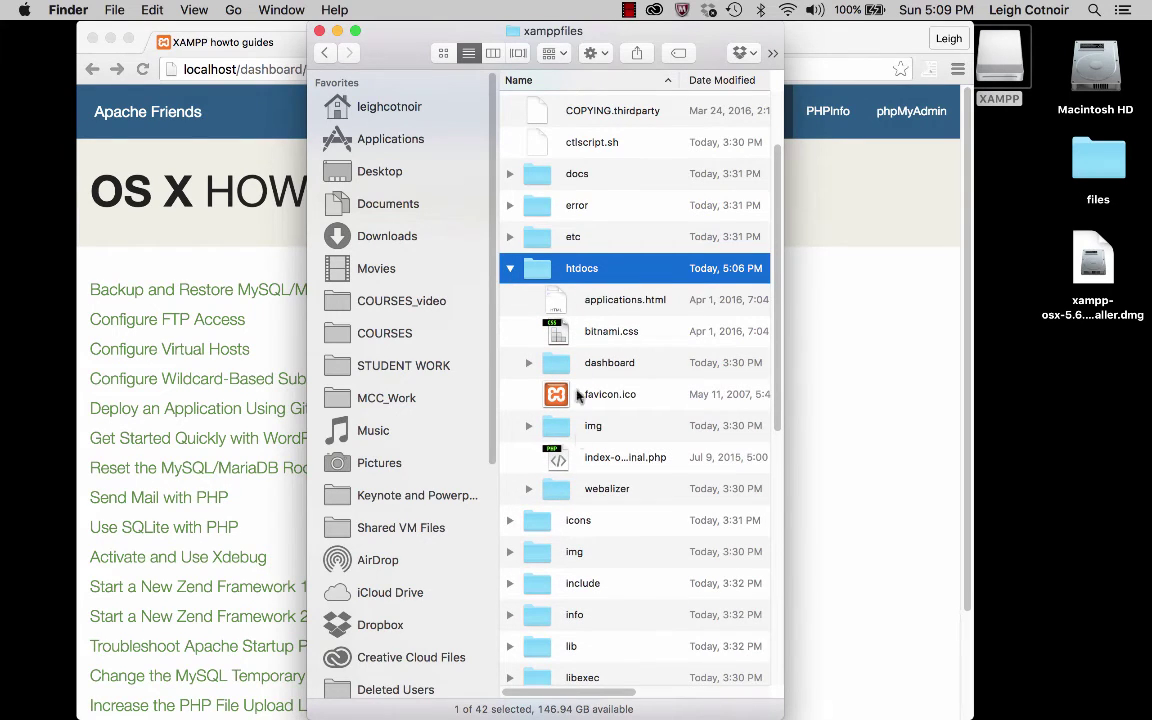
{"action": "key", "text": "Down"}
{"action": "key", "text": "Down"}
{"action": "key", "text": "Down"}
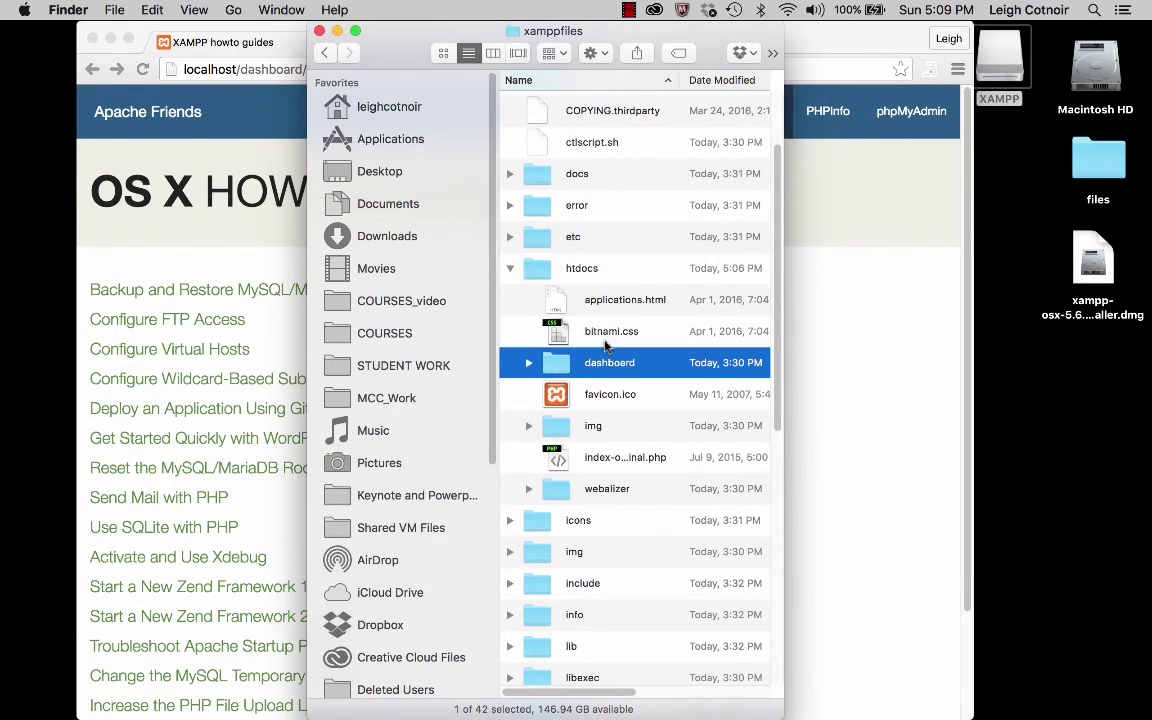
{"action": "left_click", "coordinate": [535, 266]}
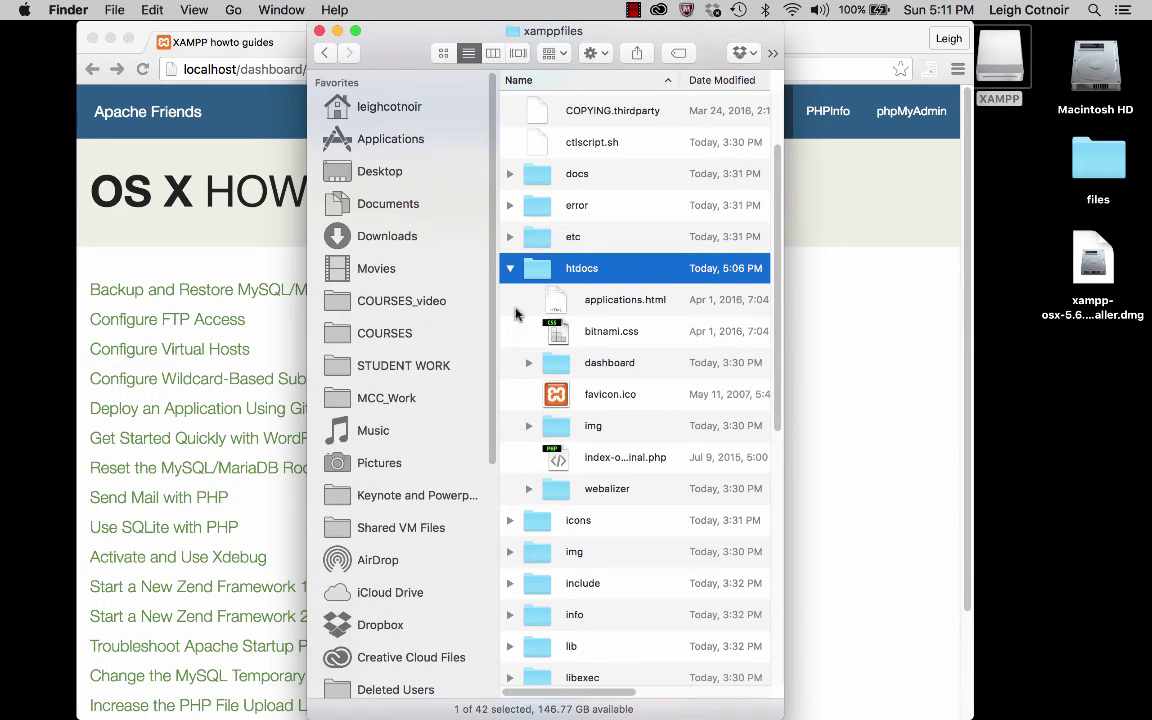
- Restore the minimized folder icons for OS window, copy the whole Sites-COLOR.png image in Preview and close the image
{"action": "mouse_move", "coordinate": [5, 628]}
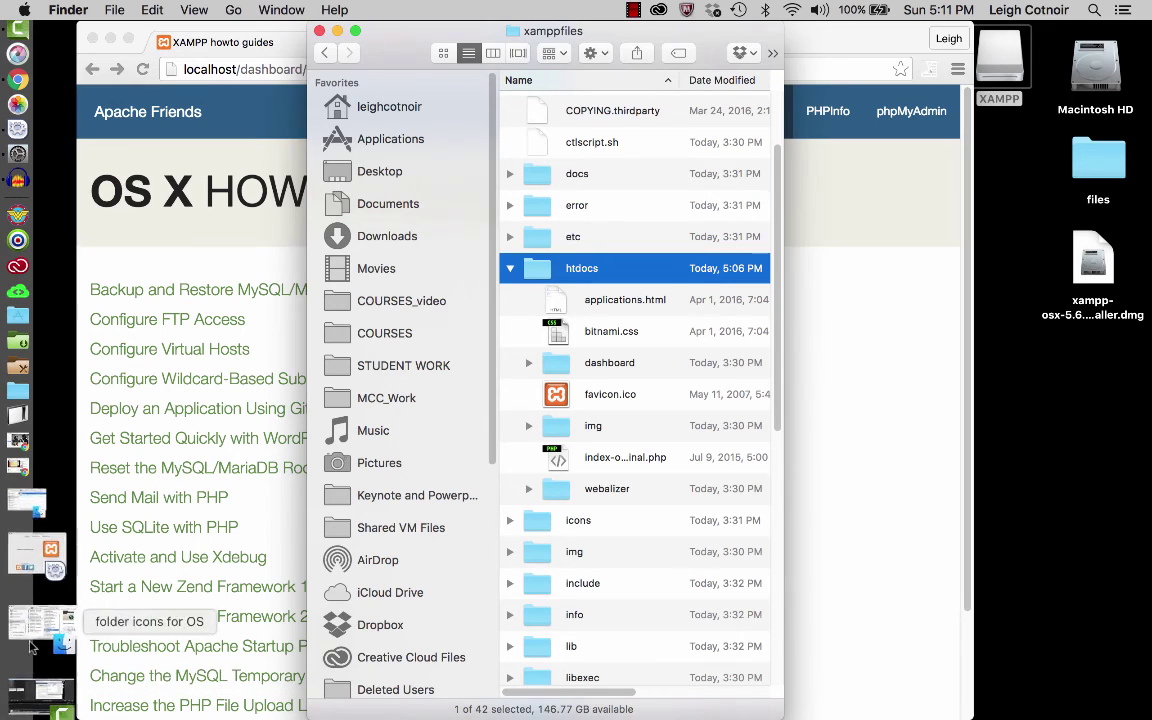
{"action": "left_click", "coordinate": [38, 641]}
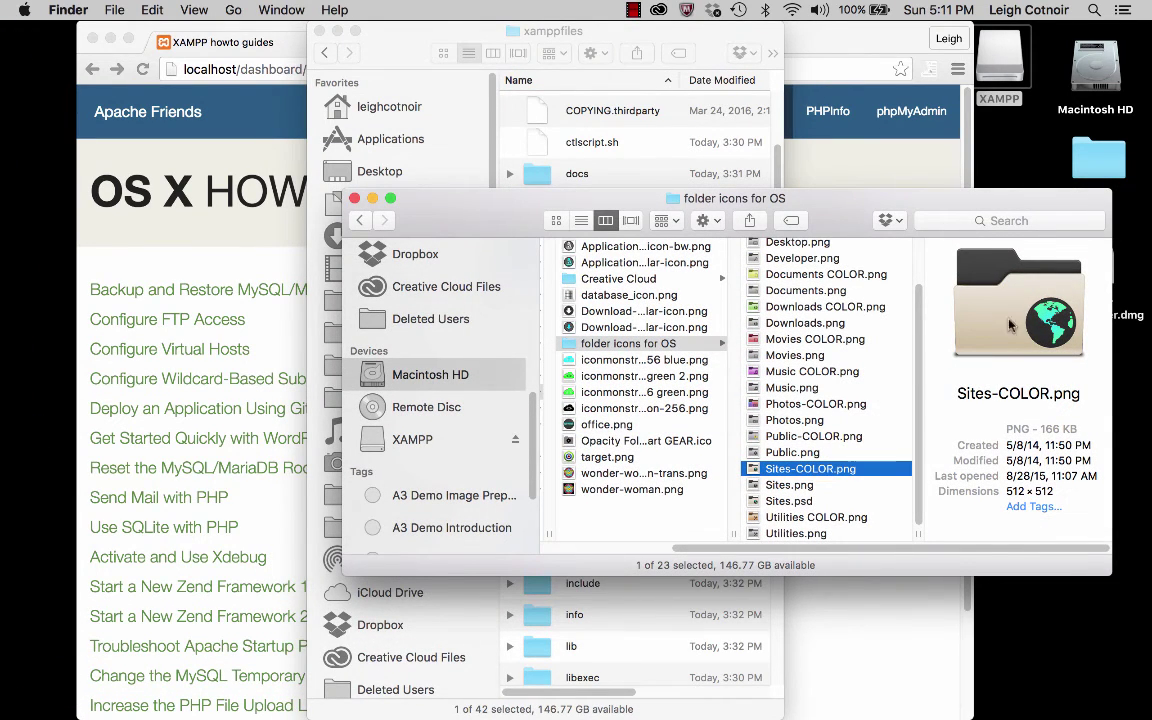
{"action": "double_click", "coordinate": [755, 472]}
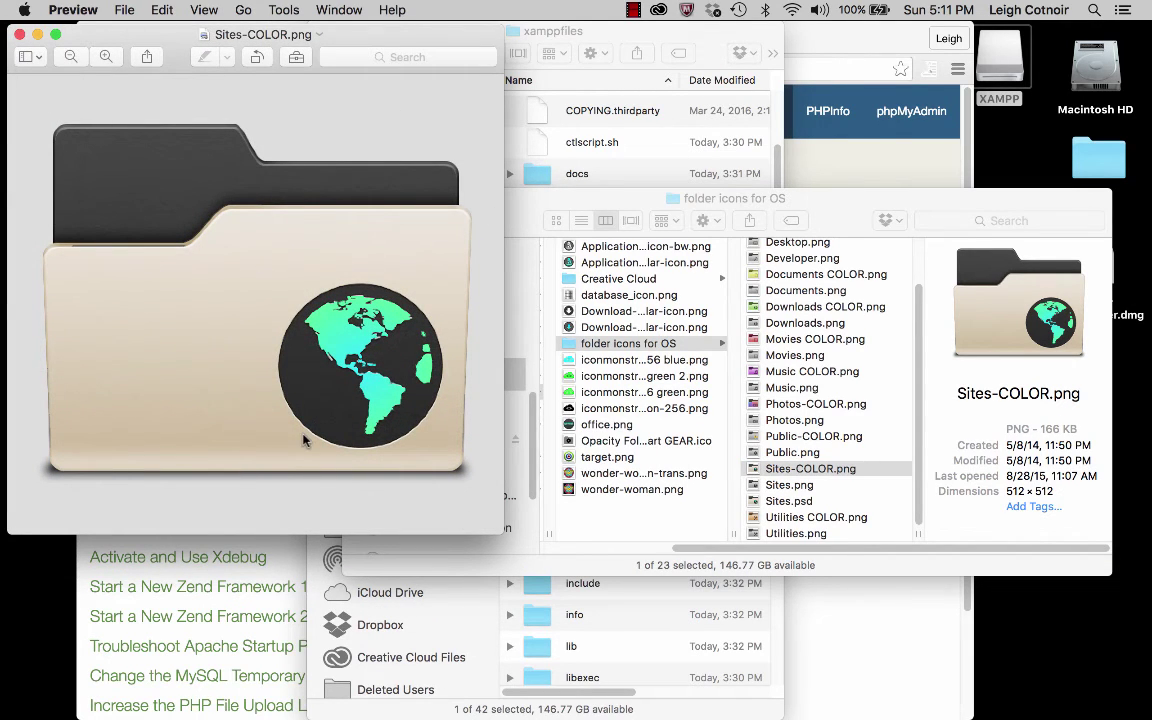
{"action": "key", "text": "super+a"}
{"action": "key", "text": "super+c"}
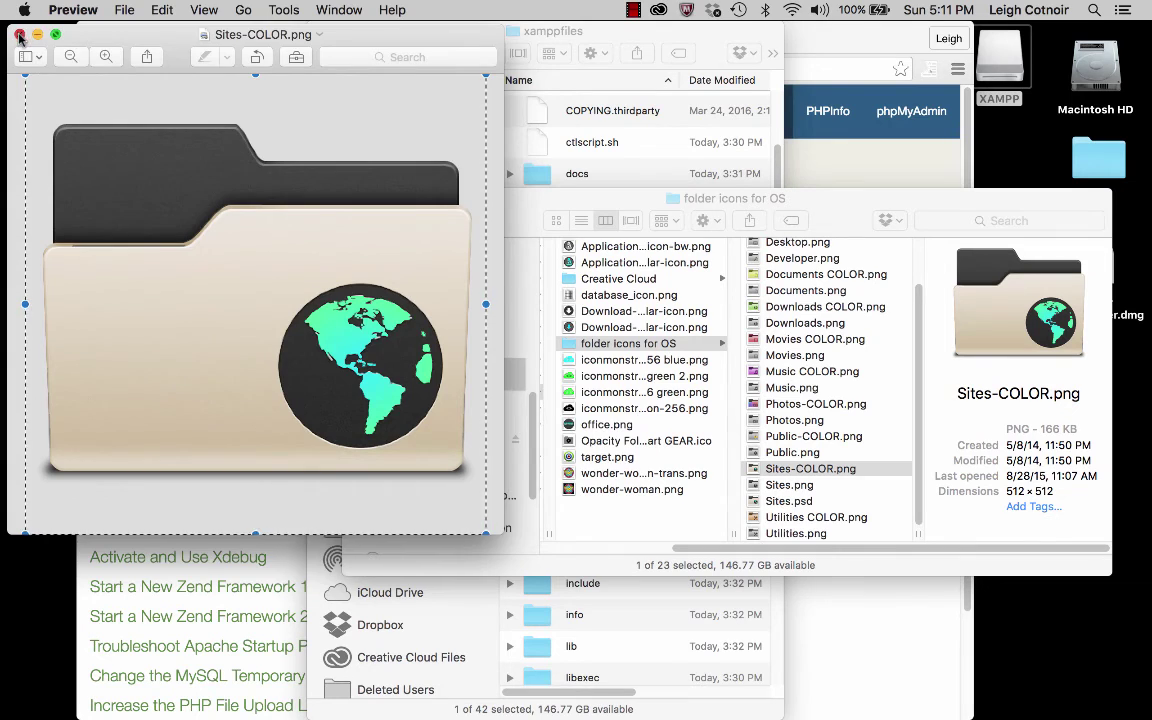
{"action": "key", "text": "super+w"}
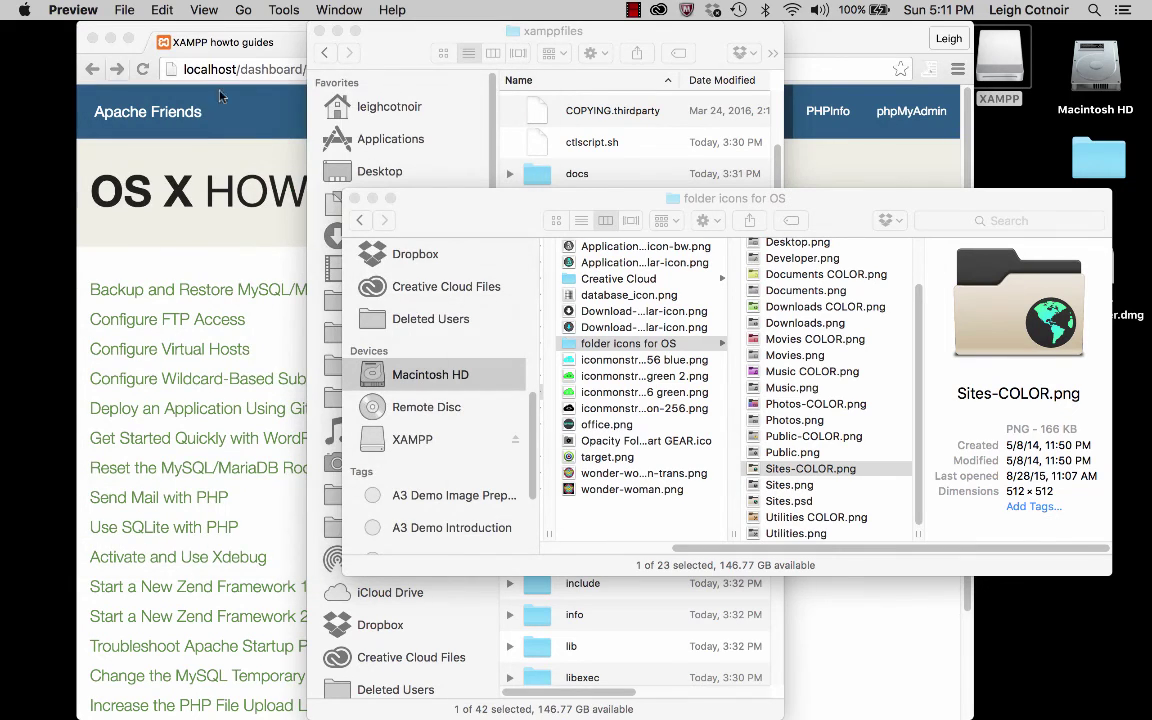
- Replace the htdocs folder's icon with the copied image through its Get Info window and close that window
{"action": "left_click", "coordinate": [470, 28]}
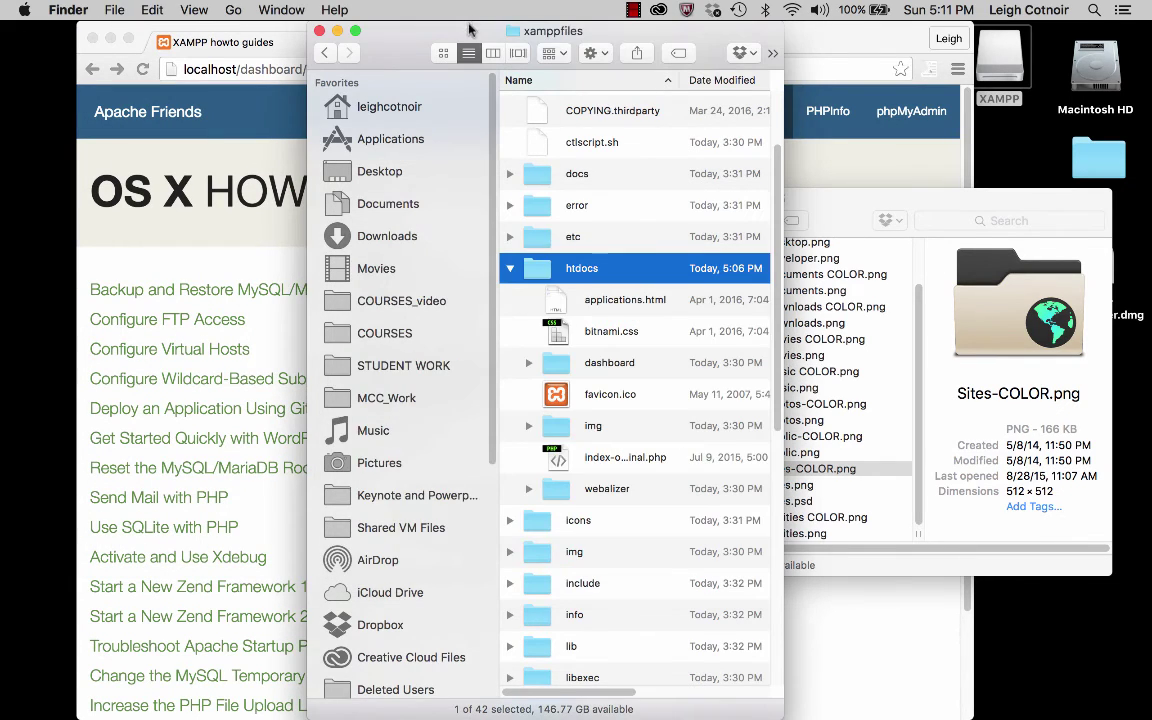
{"action": "right_click", "coordinate": [540, 275]}
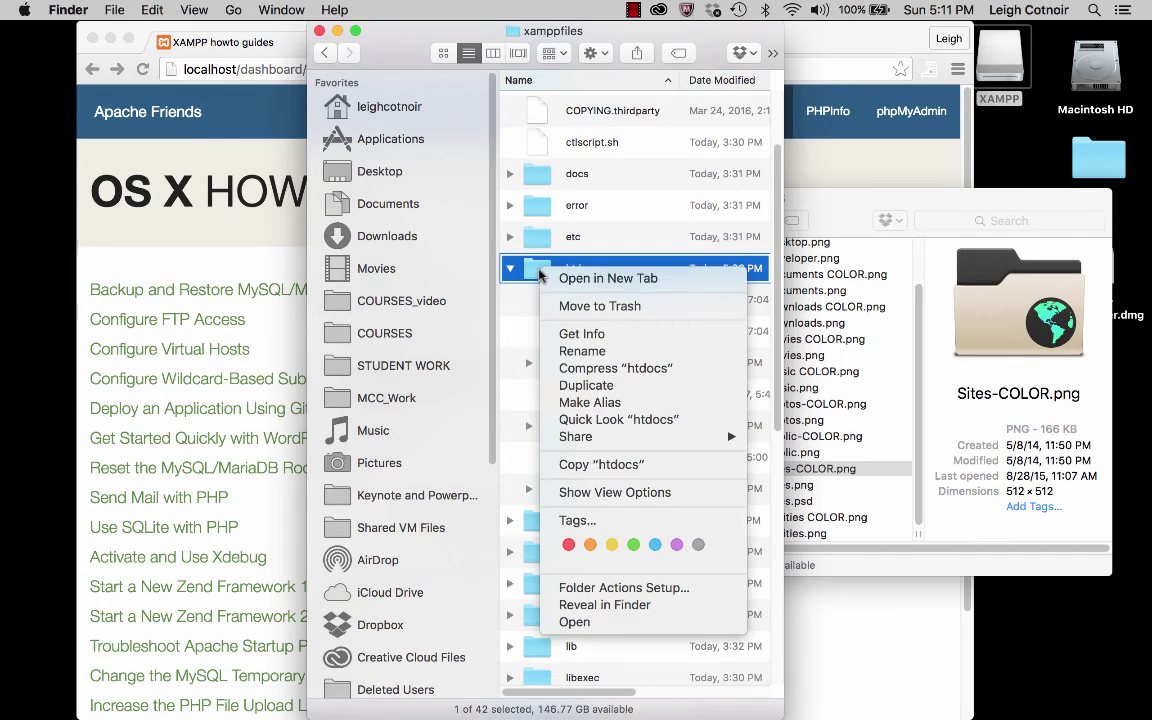
{"action": "left_click", "coordinate": [585, 331]}
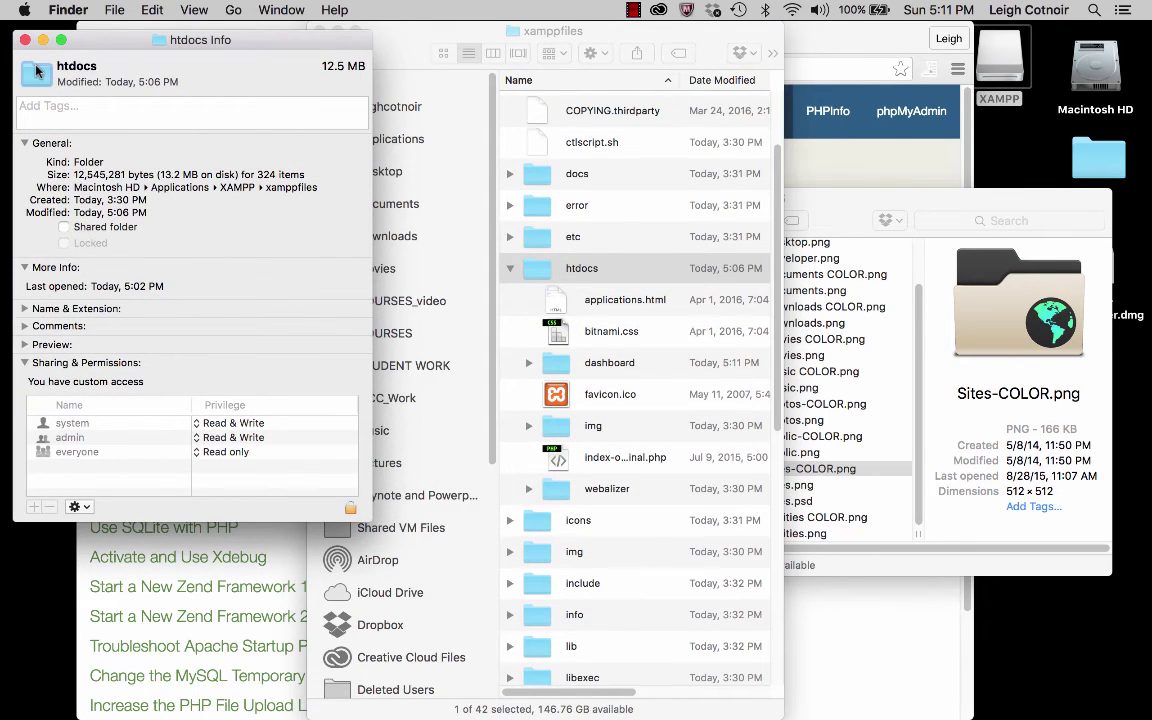
{"action": "left_click", "coordinate": [45, 80]}
{"action": "key", "text": "super+v"}
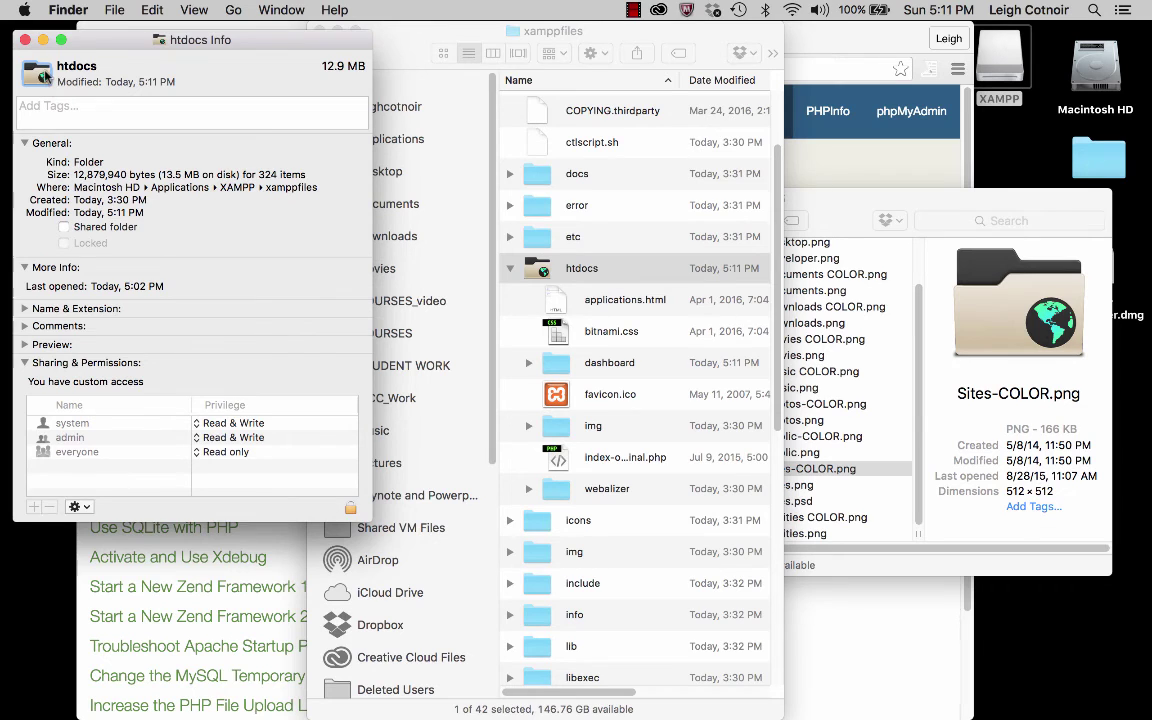
{"action": "left_click_drag", "start_coordinate": [88, 48], "coordinate": [225, 50]}
{"action": "left_click", "coordinate": [162, 41]}
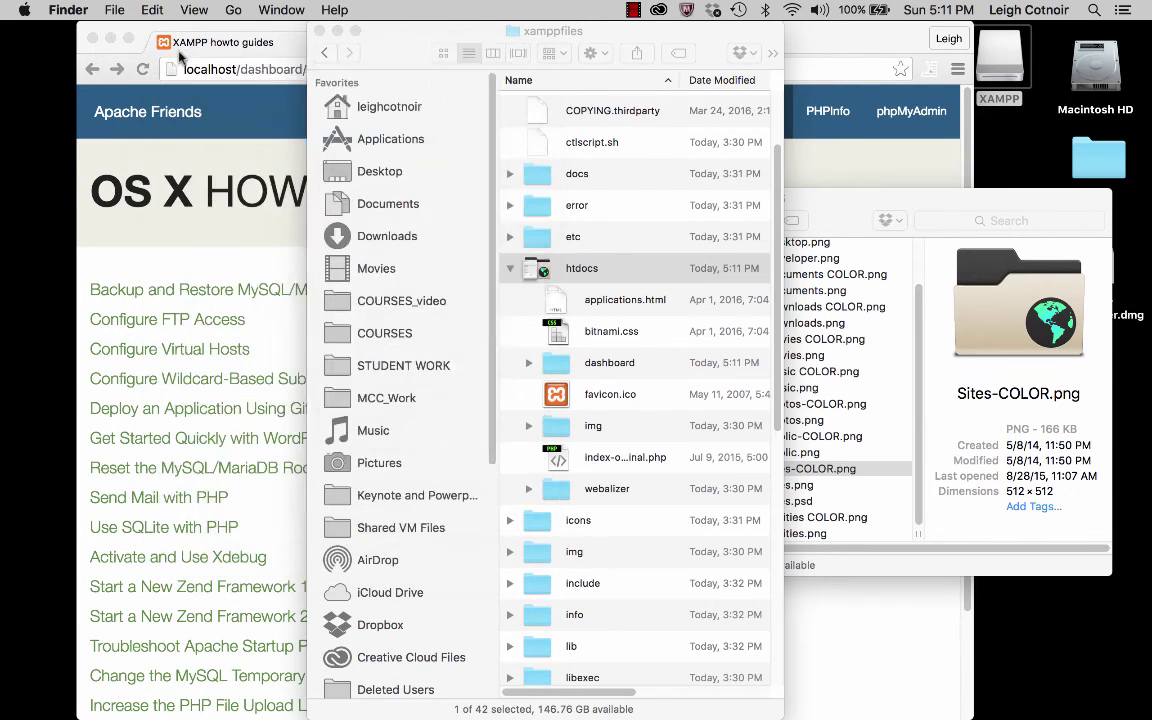
- Collapse the htdocs folder, add it to the Dock below the downloads folder and set it to display as Folder
{"action": "left_click", "coordinate": [510, 268]}
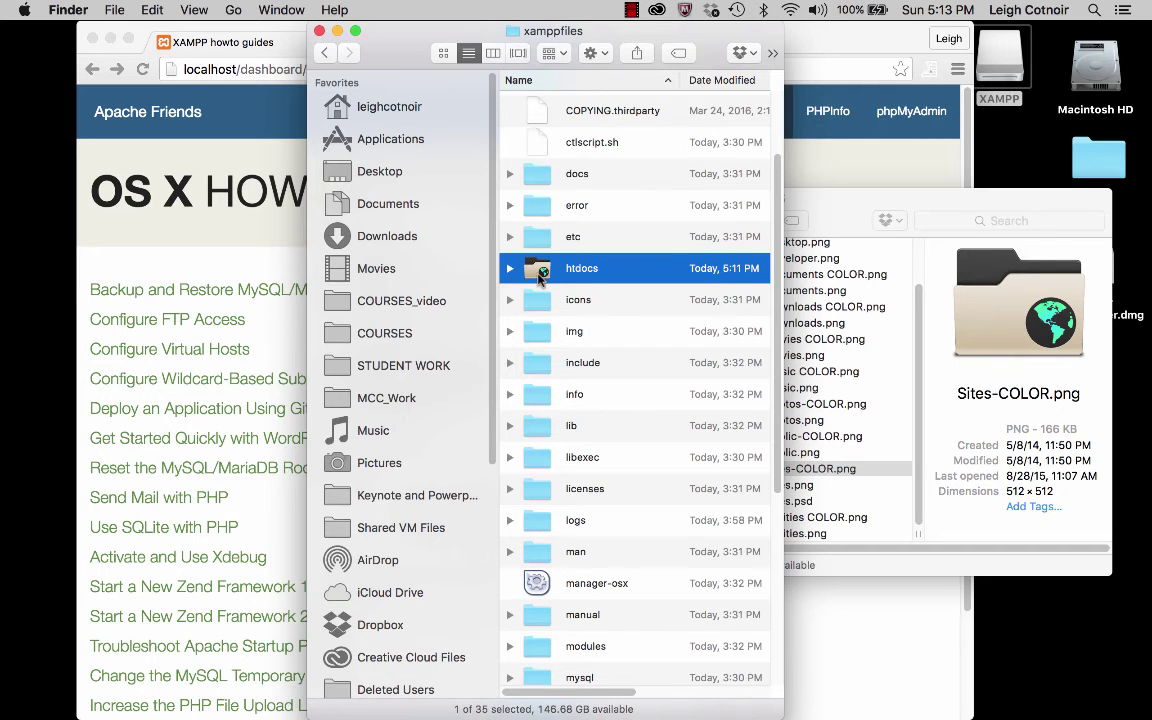
{"action": "left_click_drag", "start_coordinate": [540, 280], "coordinate": [36, 475]}
{"action": "right_click", "coordinate": [36, 465]}
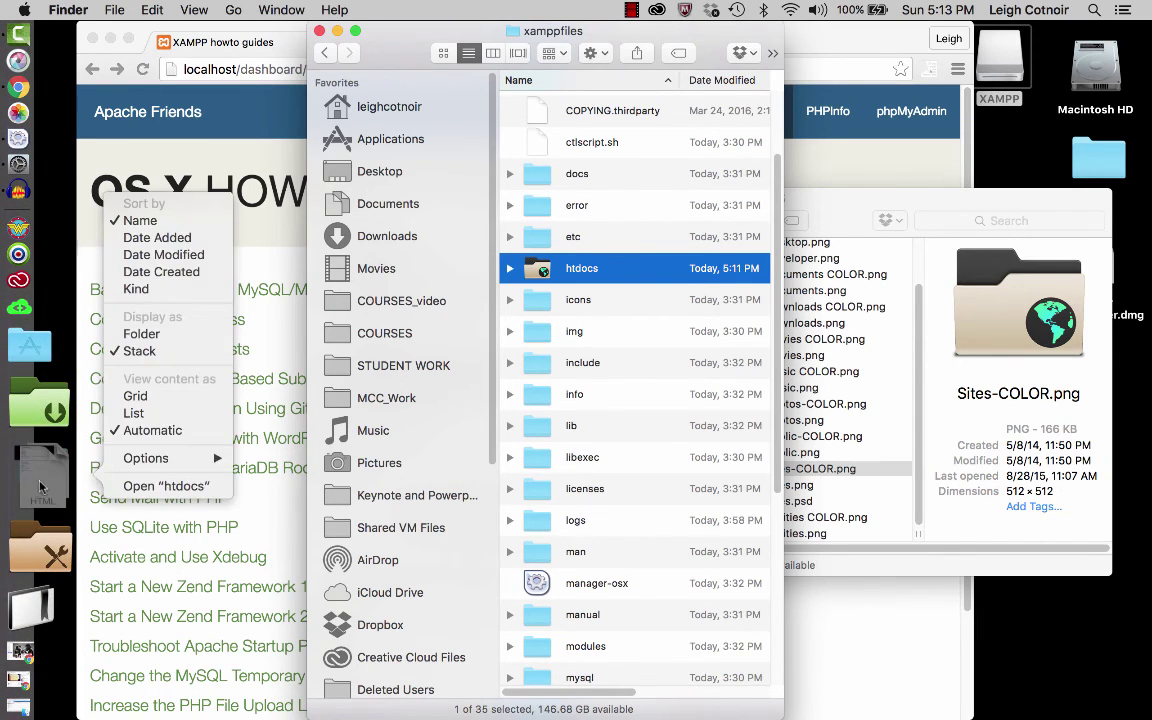
{"action": "left_click", "coordinate": [145, 337]}
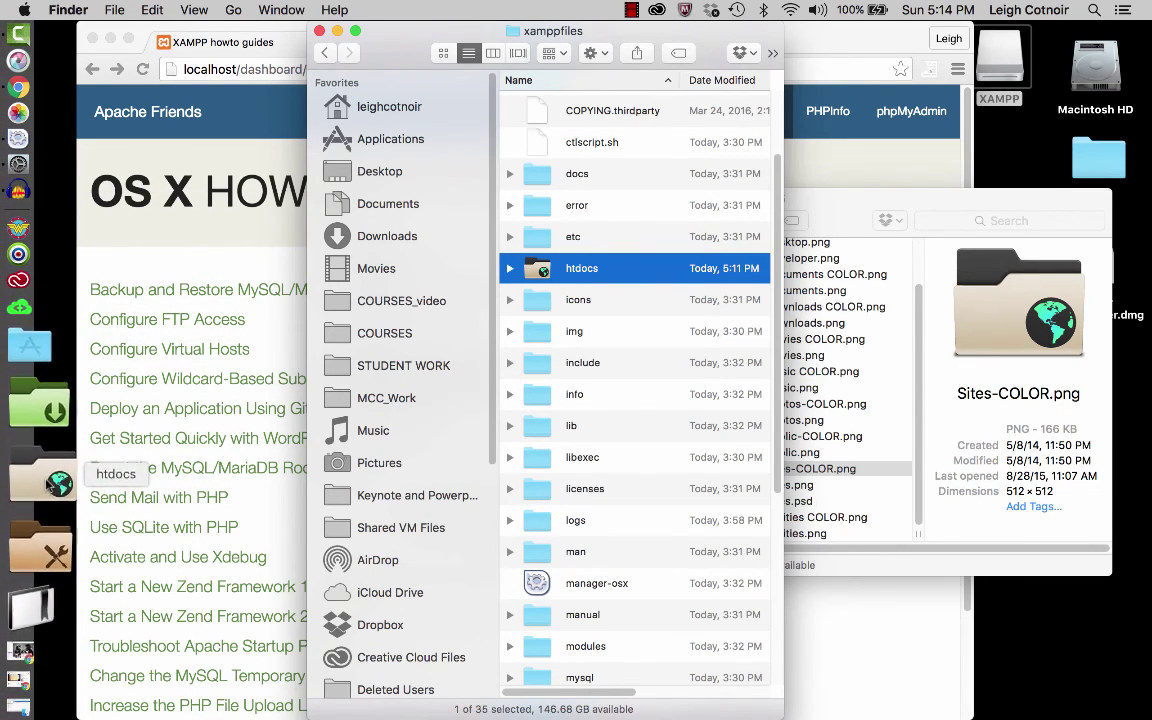
{"action": "right_click", "coordinate": [44, 479]}
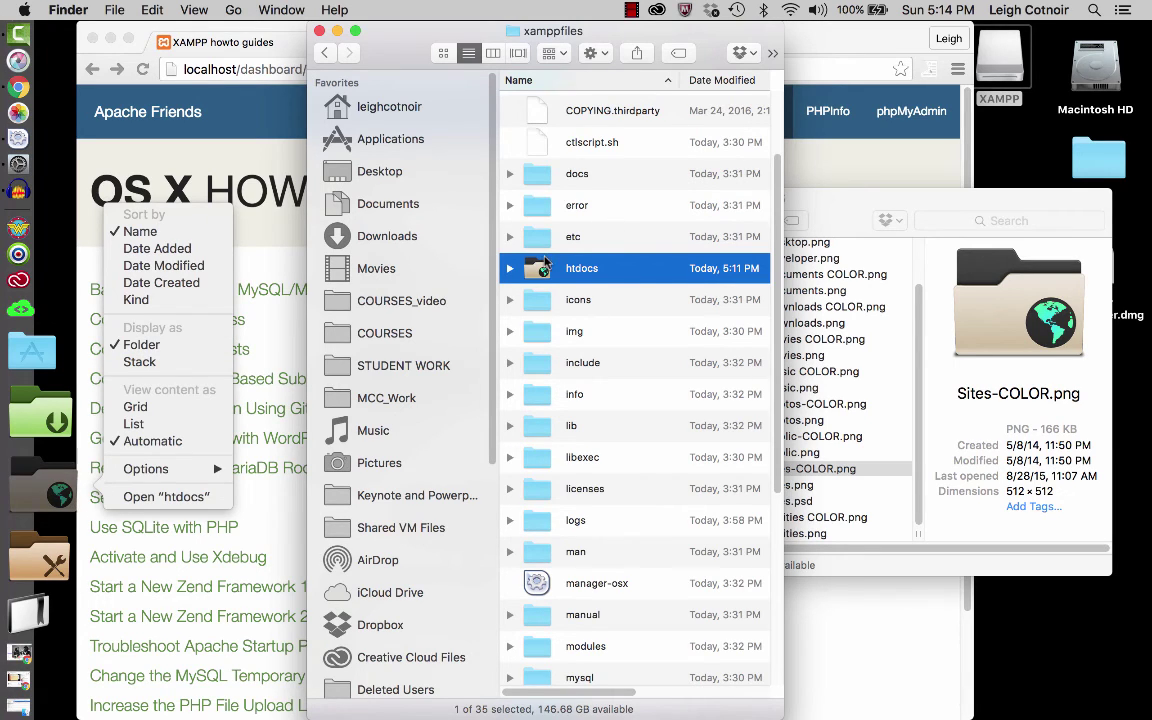
{"action": "left_click", "coordinate": [485, 240]}
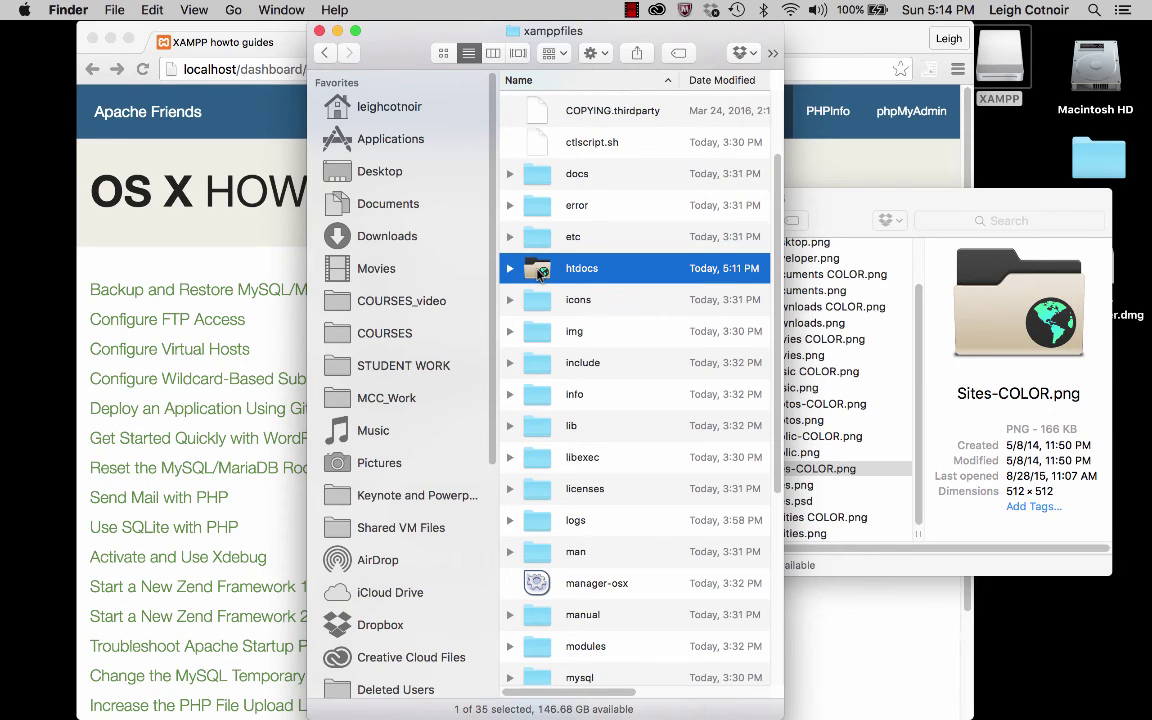
- Add the htdocs folder to the Finder sidebar favorites between Downloads and Movies
{"action": "left_click_drag", "start_coordinate": [540, 275], "coordinate": [382, 257]}
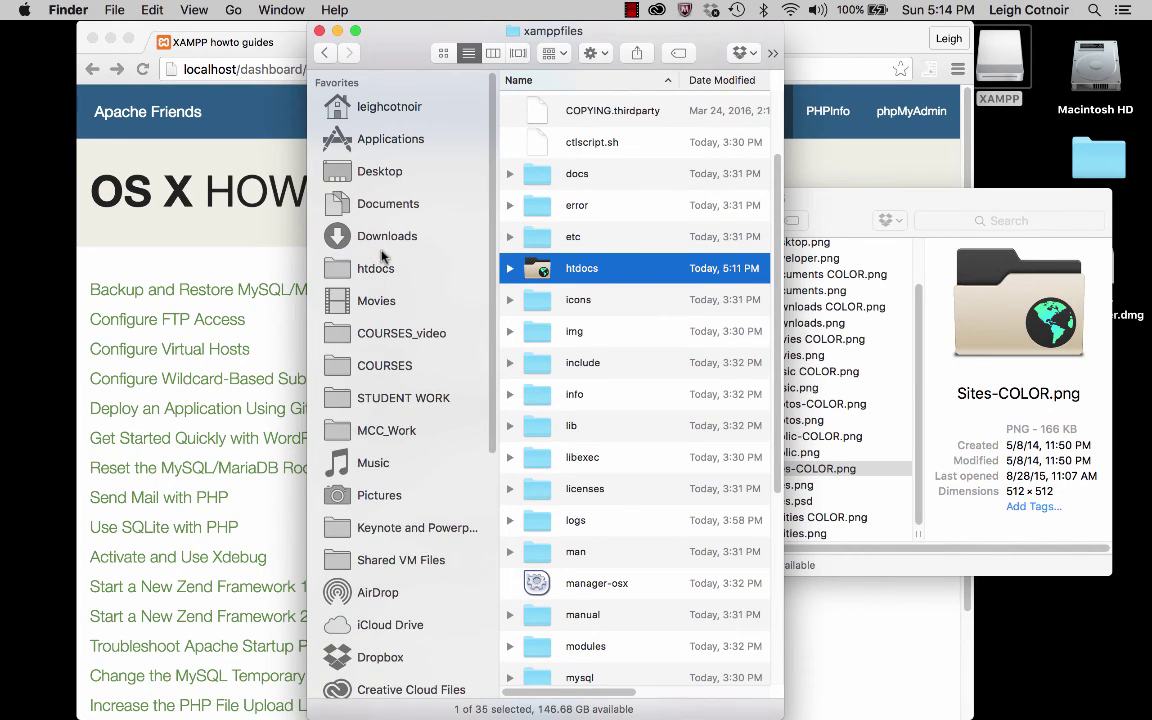
- Show the htdocs folder's contents as a list in Finder and close the folder icons for OS window
{"action": "left_click", "coordinate": [360, 268]}
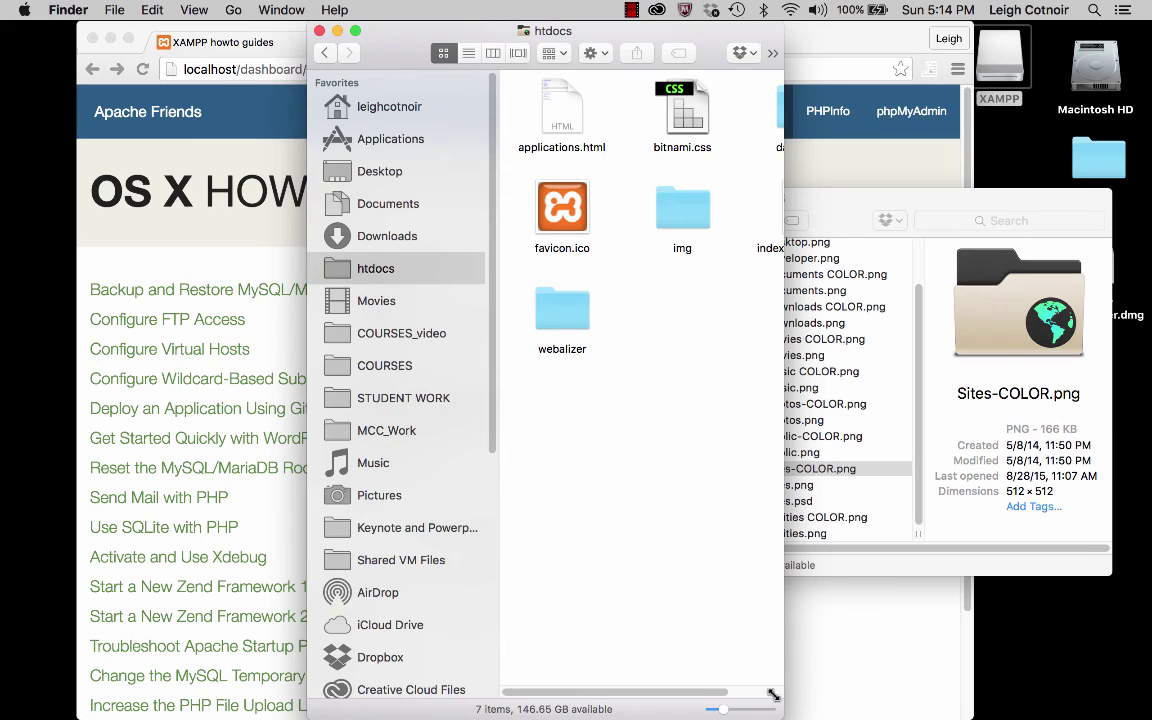
{"action": "left_click", "coordinate": [469, 54]}
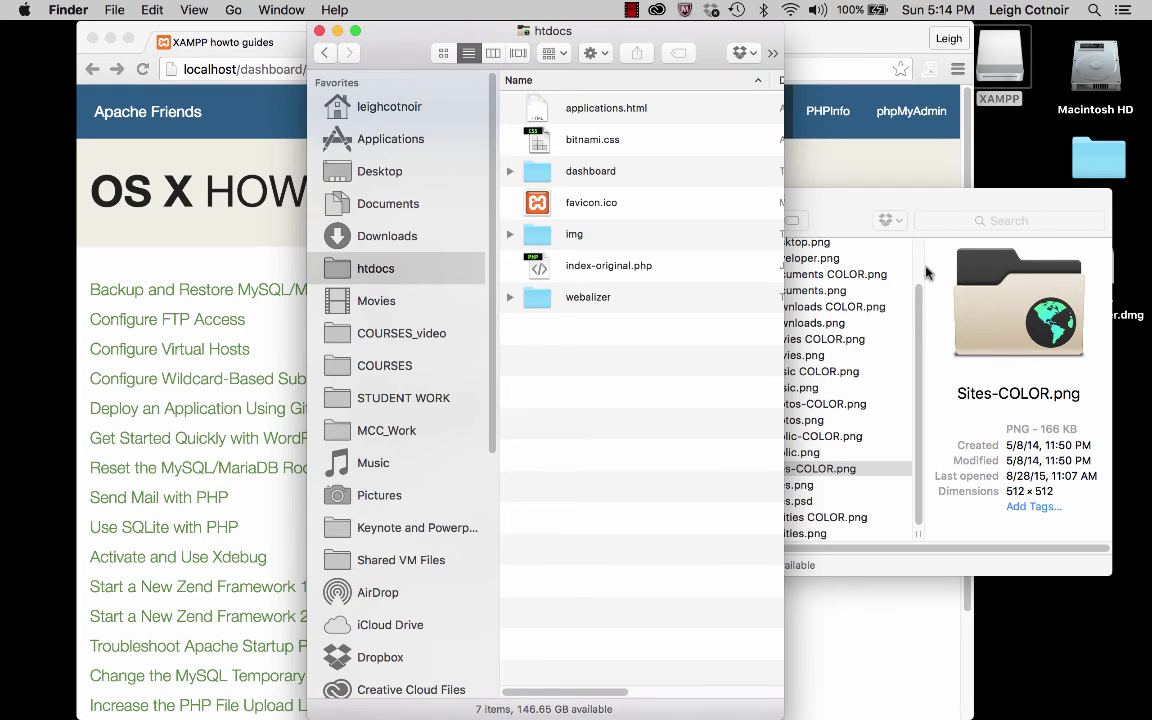
{"action": "left_click", "coordinate": [806, 200]}
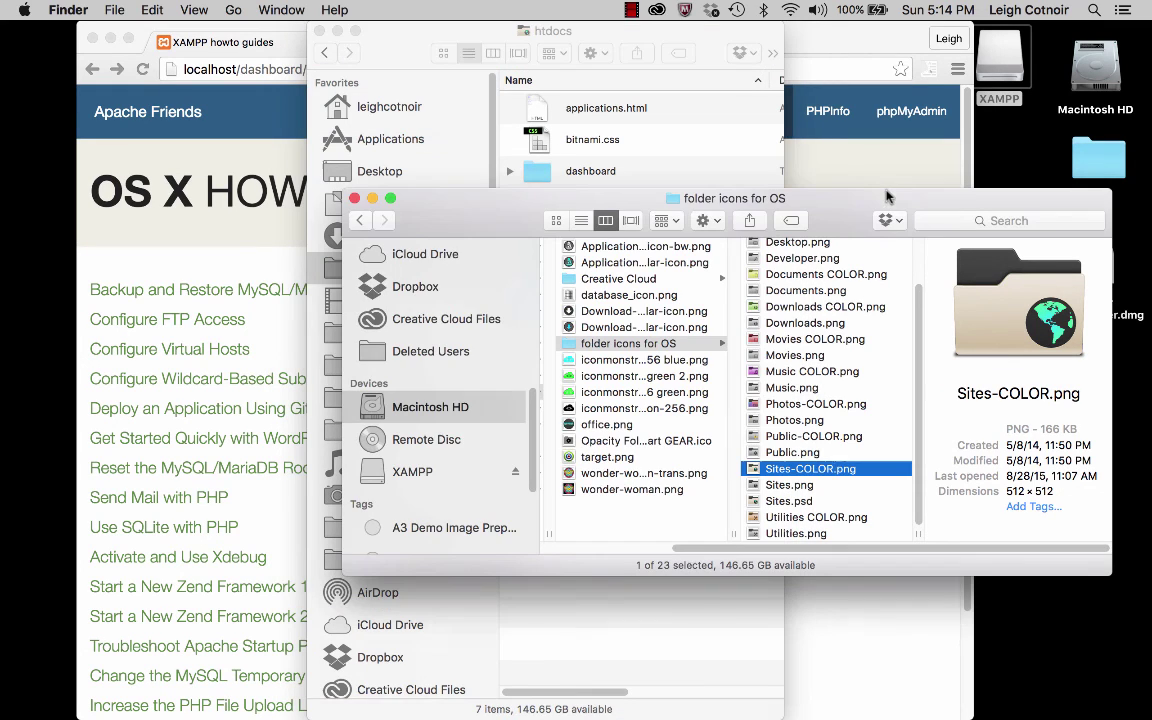
{"action": "left_click", "coordinate": [353, 198]}
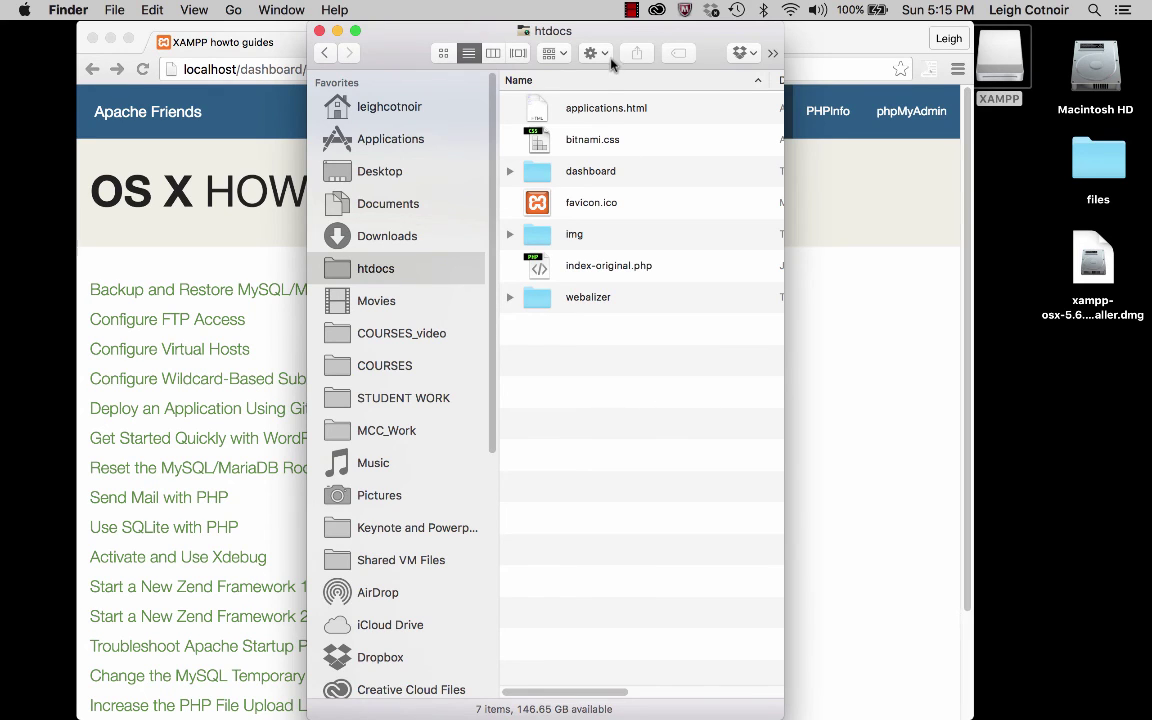
- Move the htdocs window aside, switch to Chrome and shorten the address to localhost to load the root index
{"action": "left_click_drag", "start_coordinate": [548, 30], "coordinate": [791, 30]}
{"action": "left_click", "coordinate": [499, 419]}
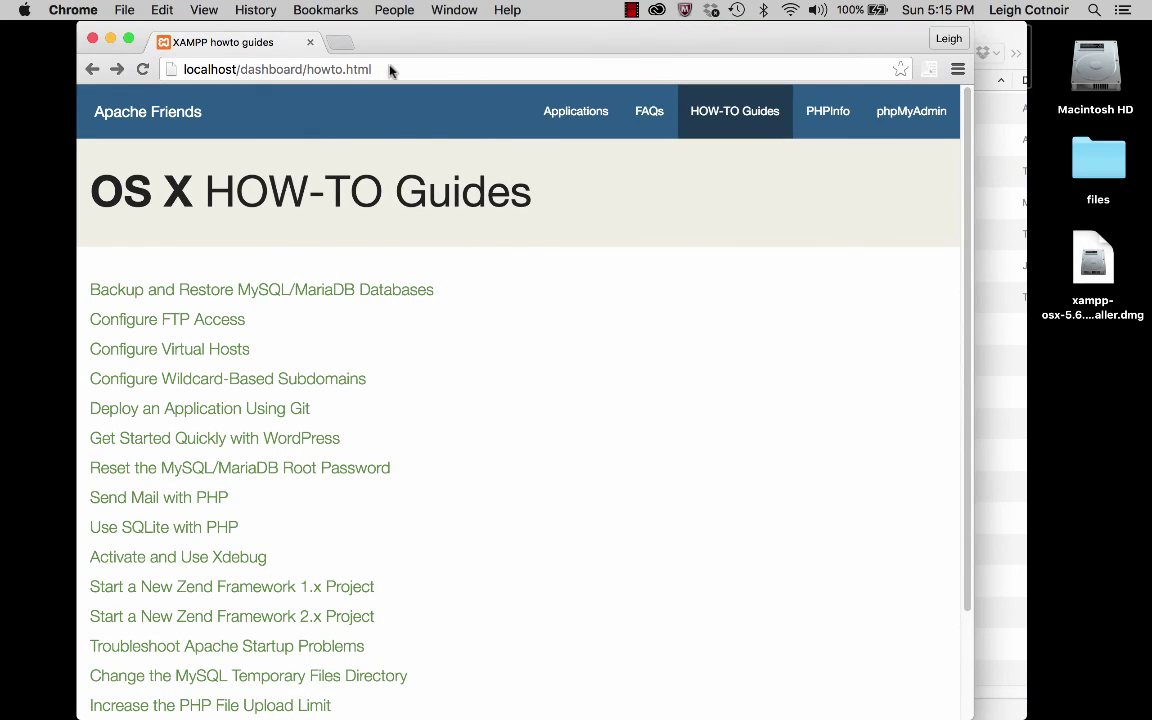
{"action": "left_click", "coordinate": [231, 69]}
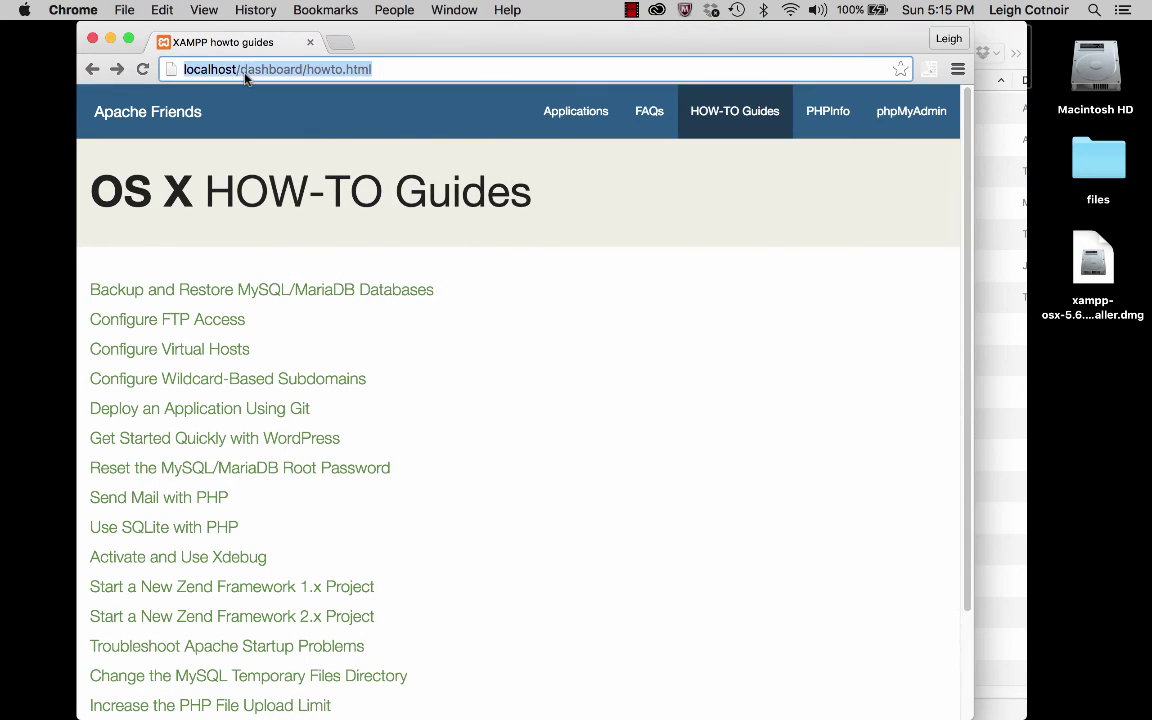
{"action": "left_click_drag", "start_coordinate": [240, 69], "coordinate": [275, 69]}
{"action": "left_click_drag", "start_coordinate": [382, 72], "coordinate": [571, 77]}
{"action": "key", "text": "BackSpace"}
{"action": "key", "text": "Return"}
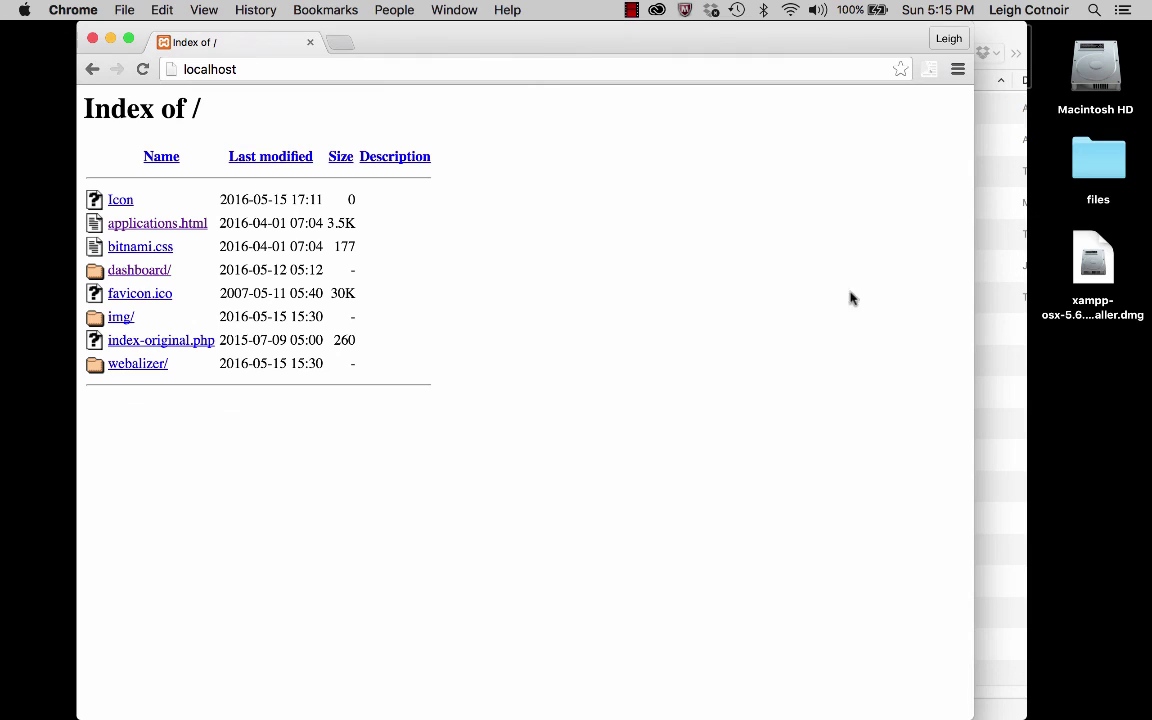
- Return to Finder, move the htdocs window beside the localhost listing and create a folder named dev in htdocs
{"action": "left_click", "coordinate": [1003, 401]}
{"action": "left_click_drag", "start_coordinate": [835, 33], "coordinate": [644, 35]}
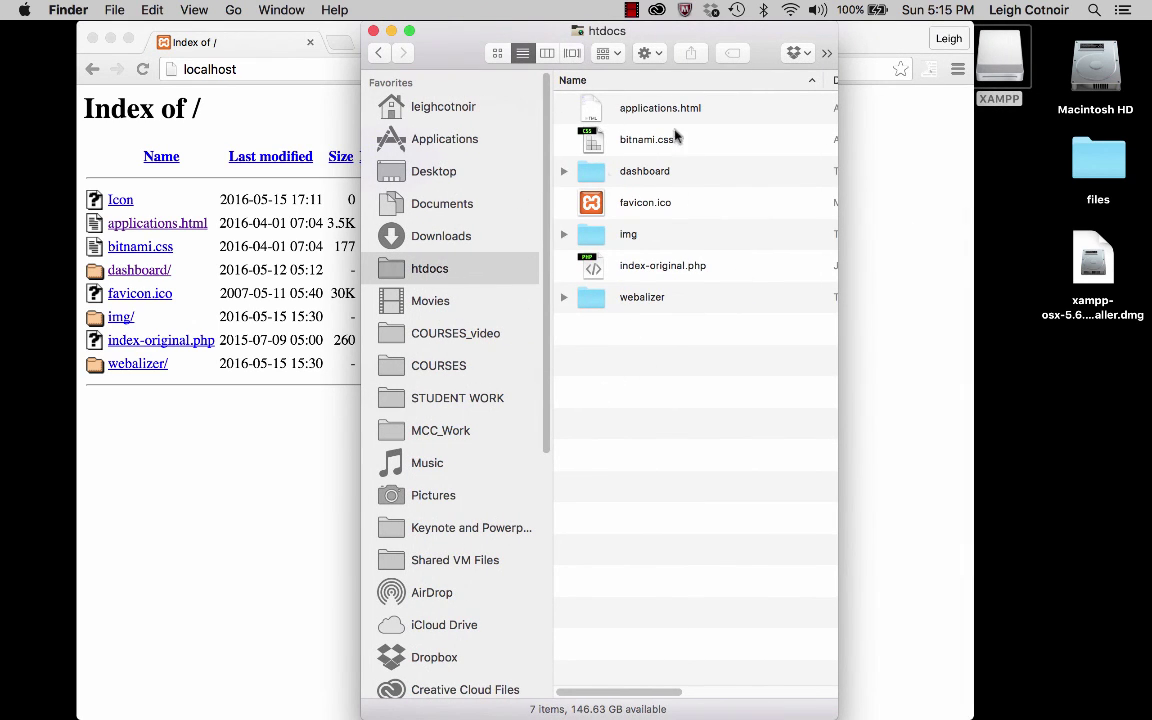
{"action": "right_click", "coordinate": [603, 354]}
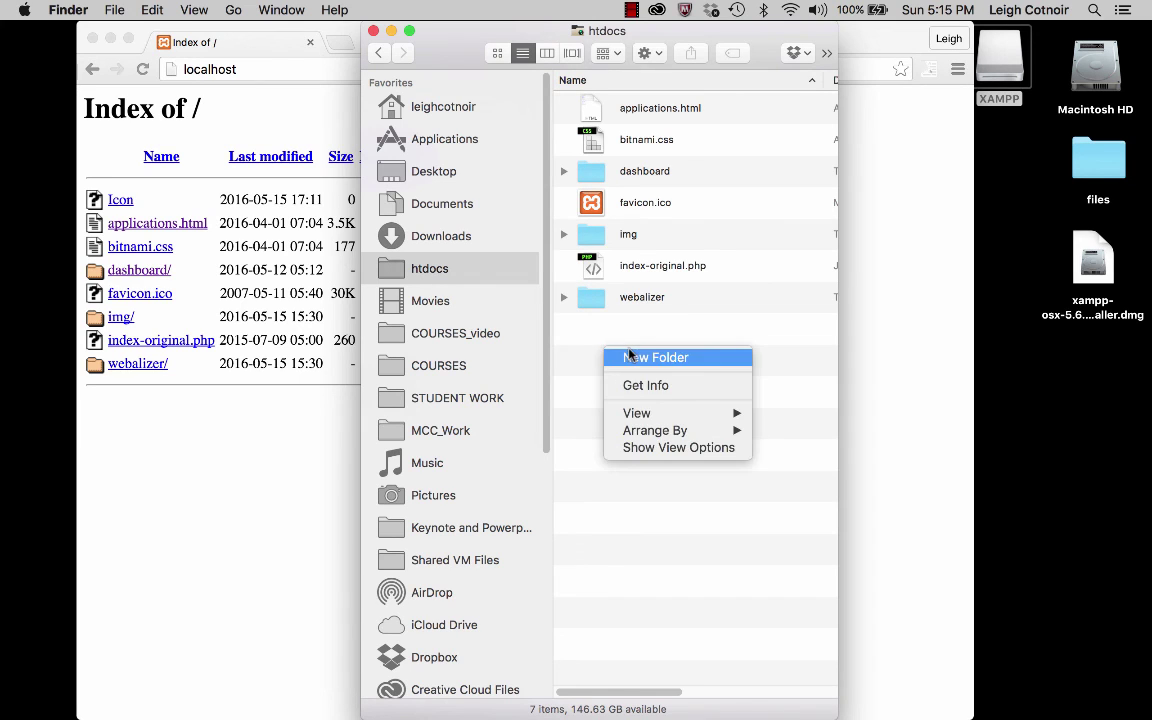
{"action": "left_click", "coordinate": [610, 357]}
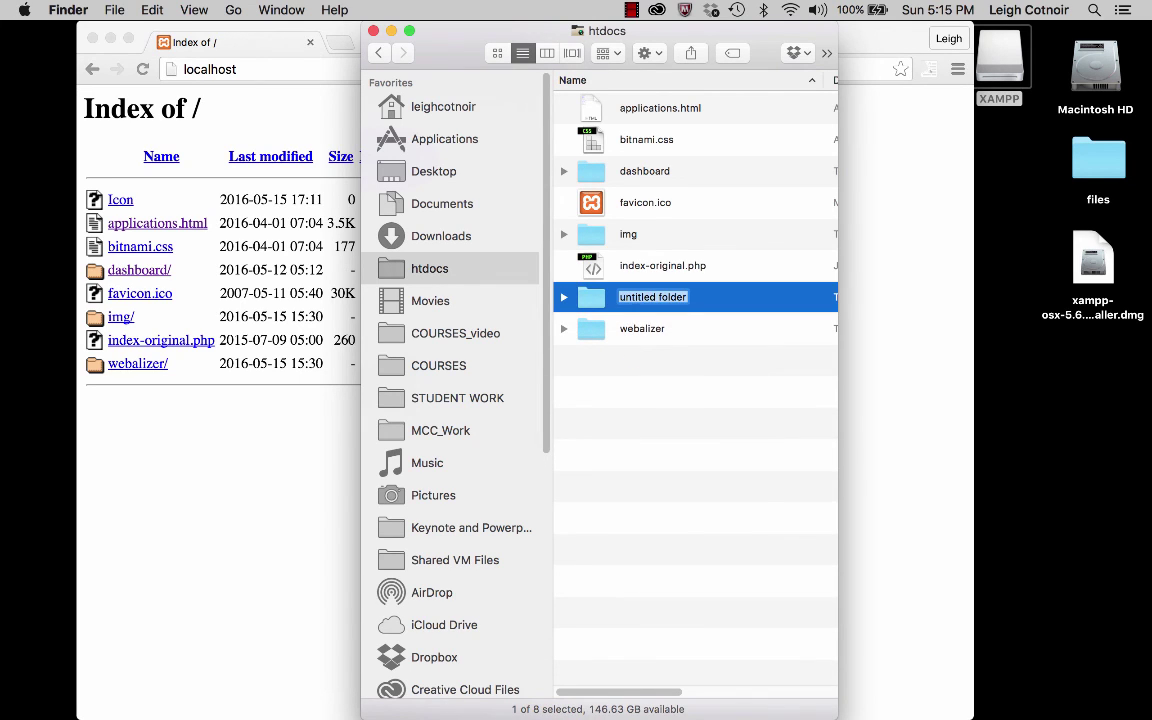
{"action": "type", "text": "dev"}
{"action": "key", "text": "Return"}
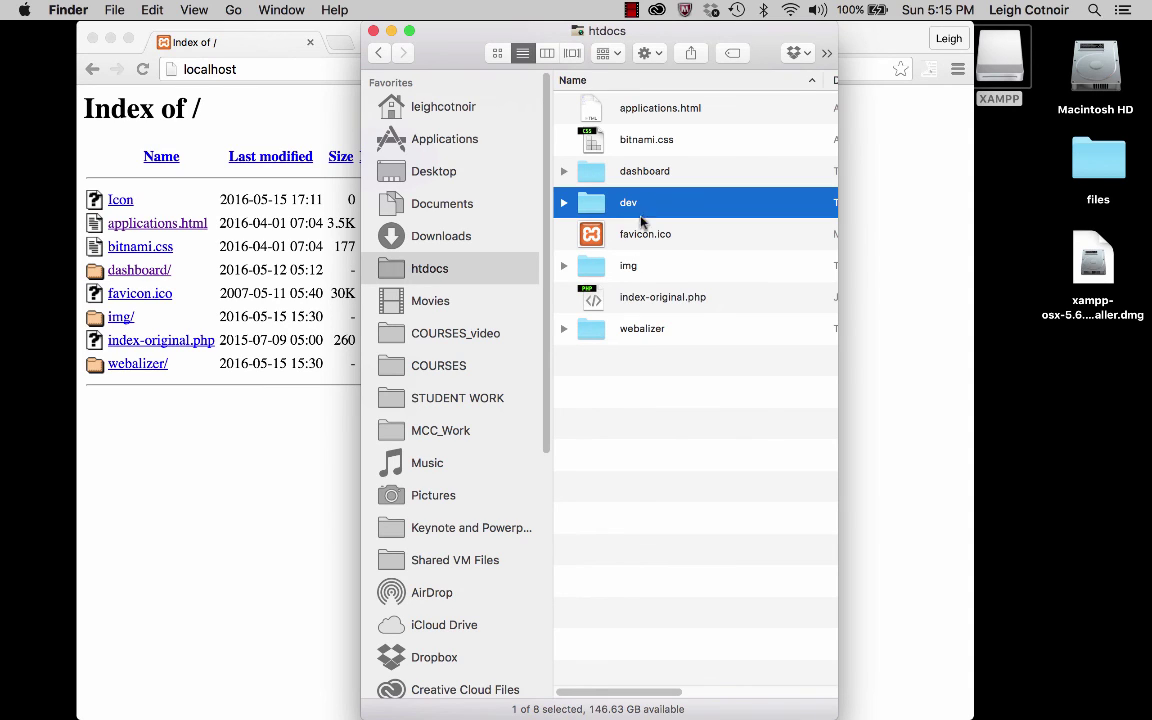
{"action": "left_click", "coordinate": [612, 427]}
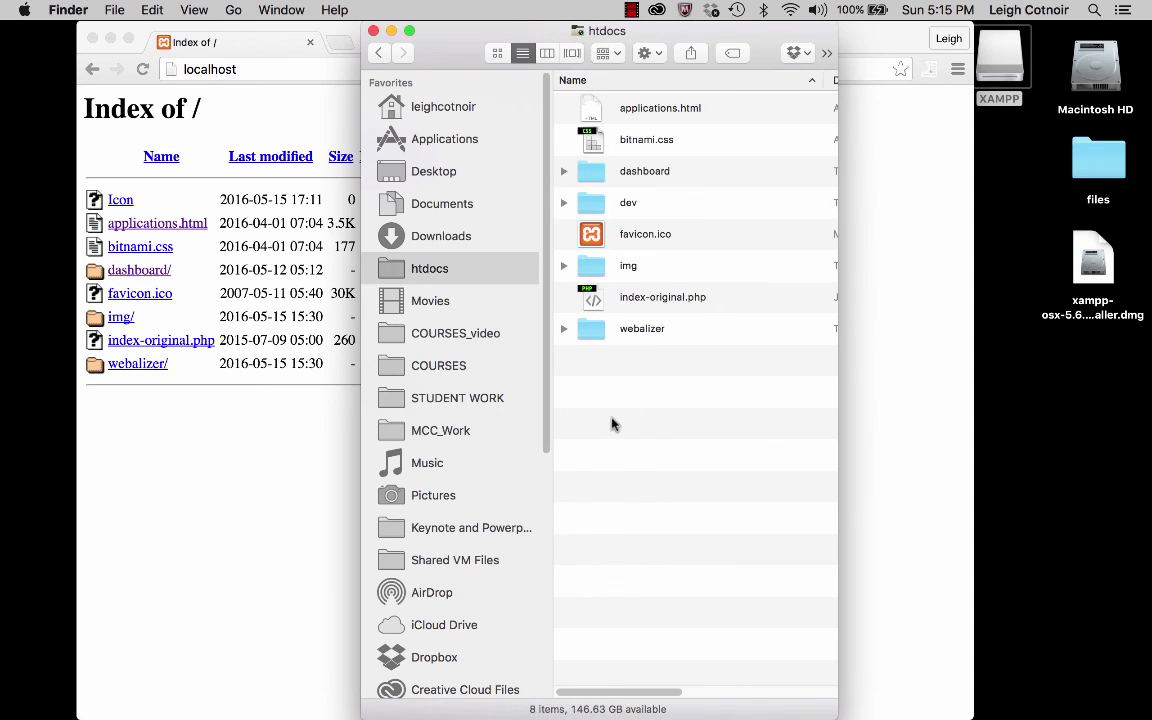
{"action": "right_click", "coordinate": [612, 424]}
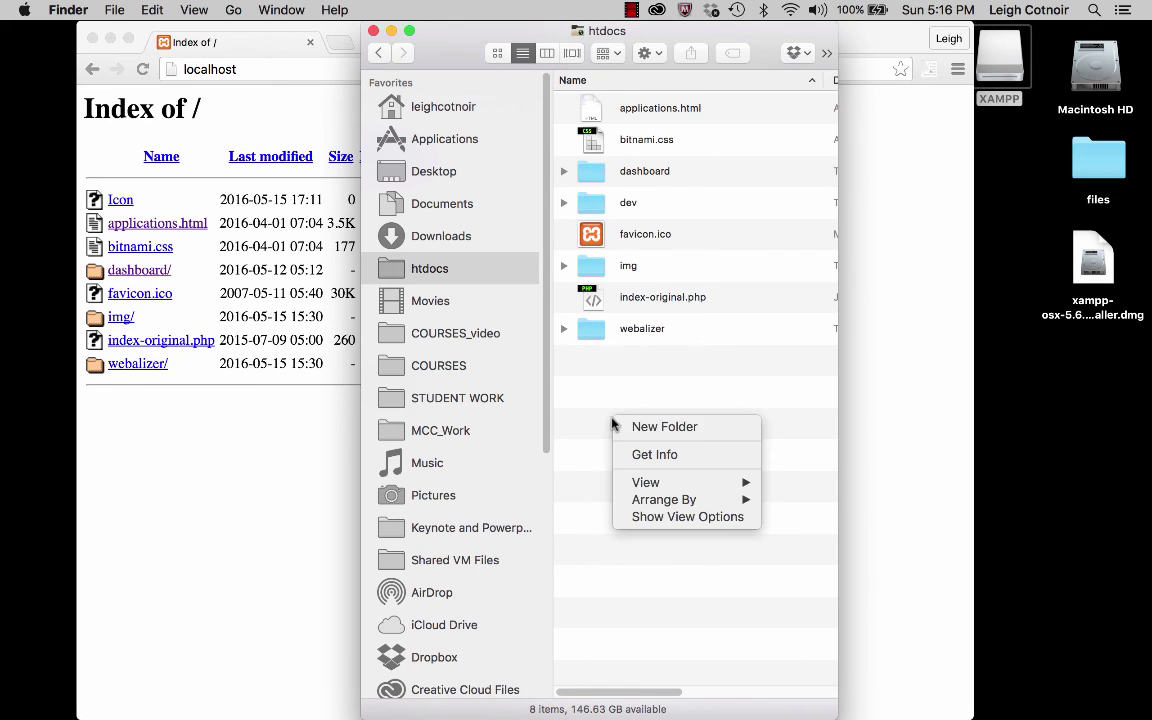
{"action": "left_click", "coordinate": [630, 391]}
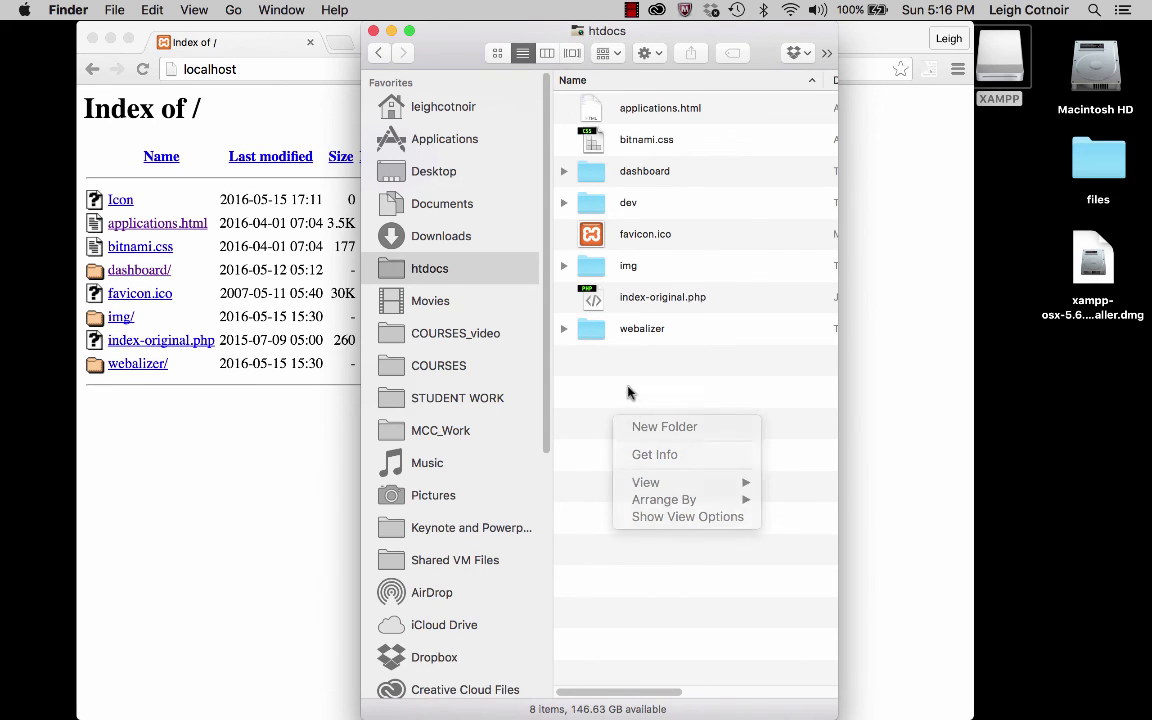
- Open the dev folder in Finder, and open its dev/ listing from the reloaded localhost index in Chrome
{"action": "left_click", "coordinate": [624, 205]}
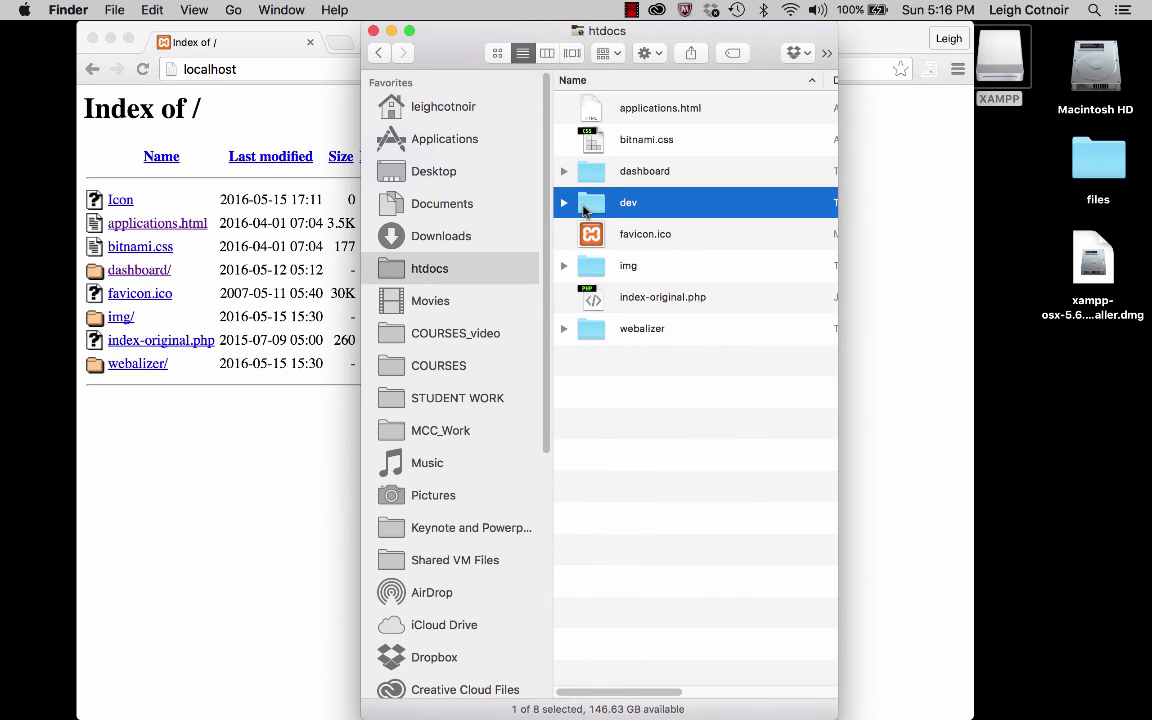
{"action": "double_click", "coordinate": [585, 206]}
{"action": "left_click", "coordinate": [172, 488]}
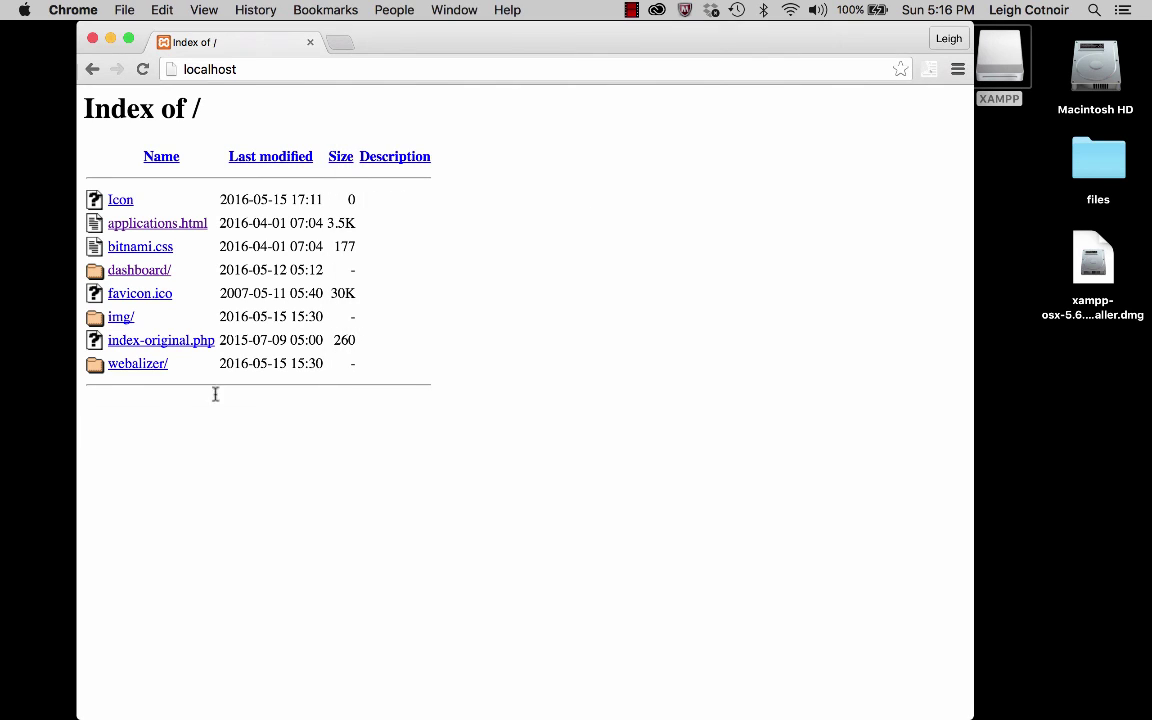
{"action": "left_click", "coordinate": [229, 66]}
{"action": "key", "text": "Return"}
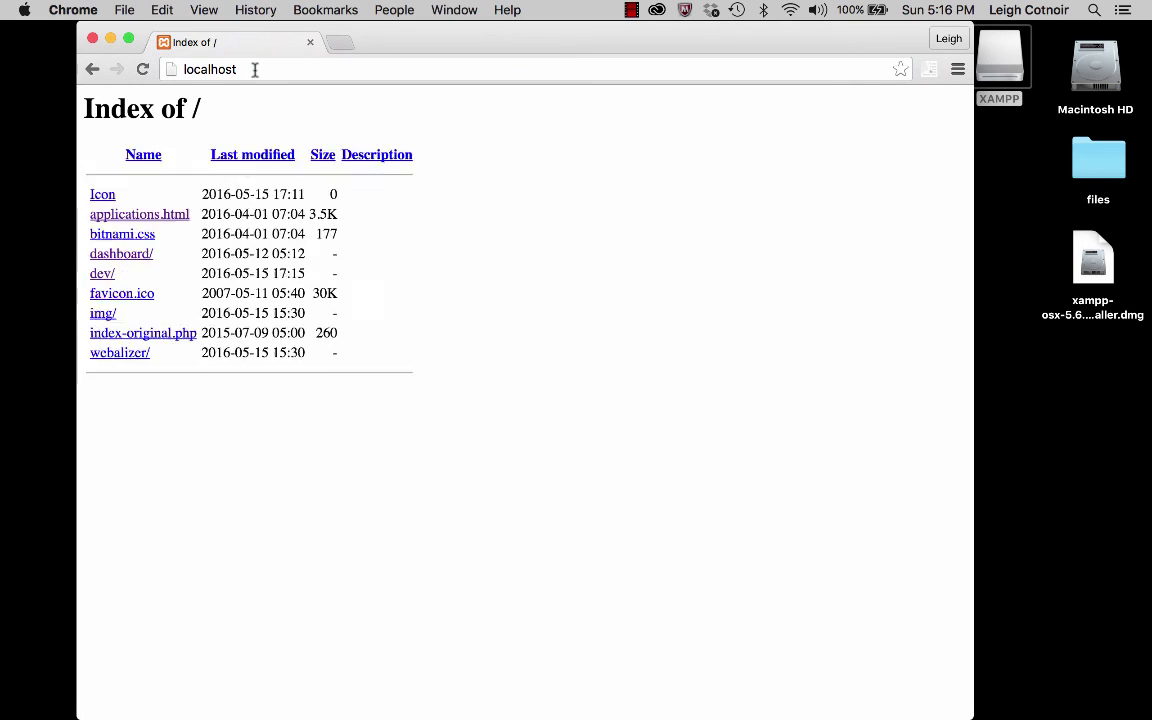
{"action": "left_click", "coordinate": [120, 293]}
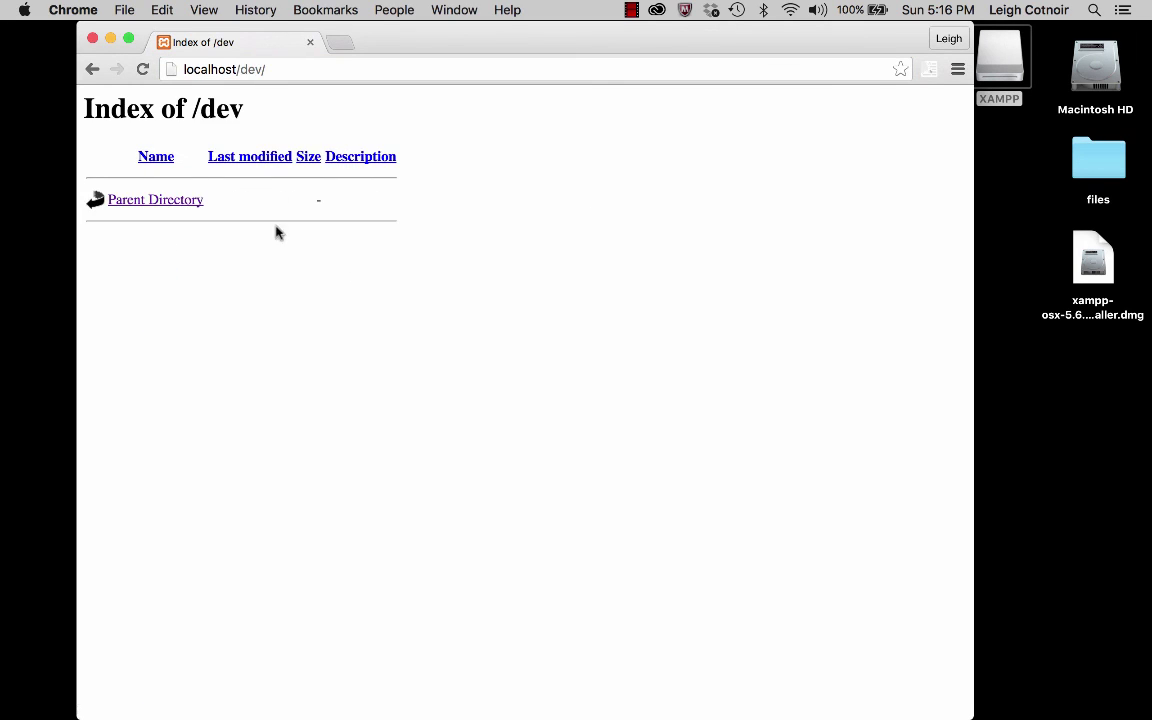